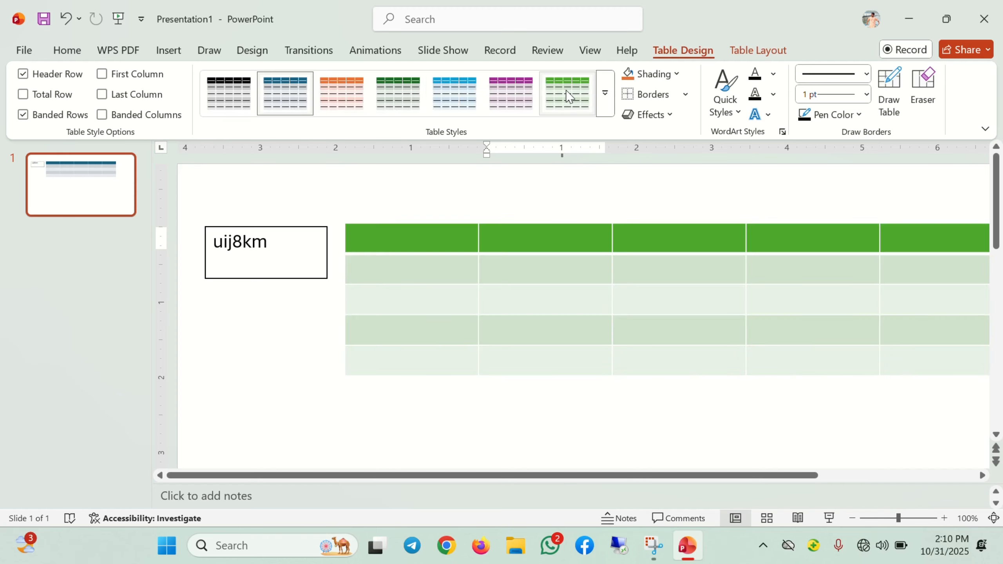
Apply the green medium table style with banded rows to the table and look through the other table styles
{"action": "left_click", "coordinate": [576, 97]}
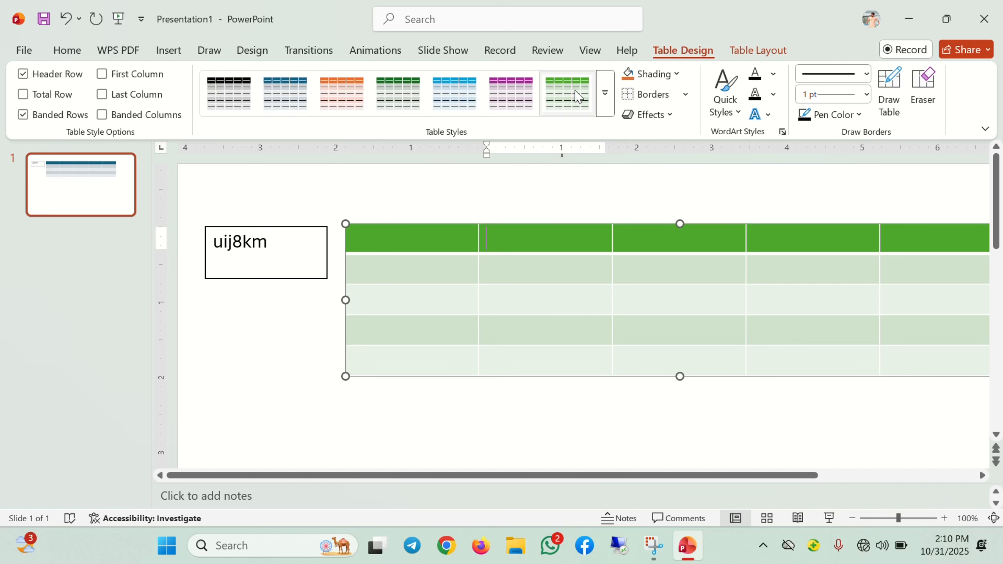
{"action": "left_click", "coordinate": [604, 93]}
{"action": "scroll", "coordinate": [538, 268], "scroll_direction": "down", "scroll_amount": 5}
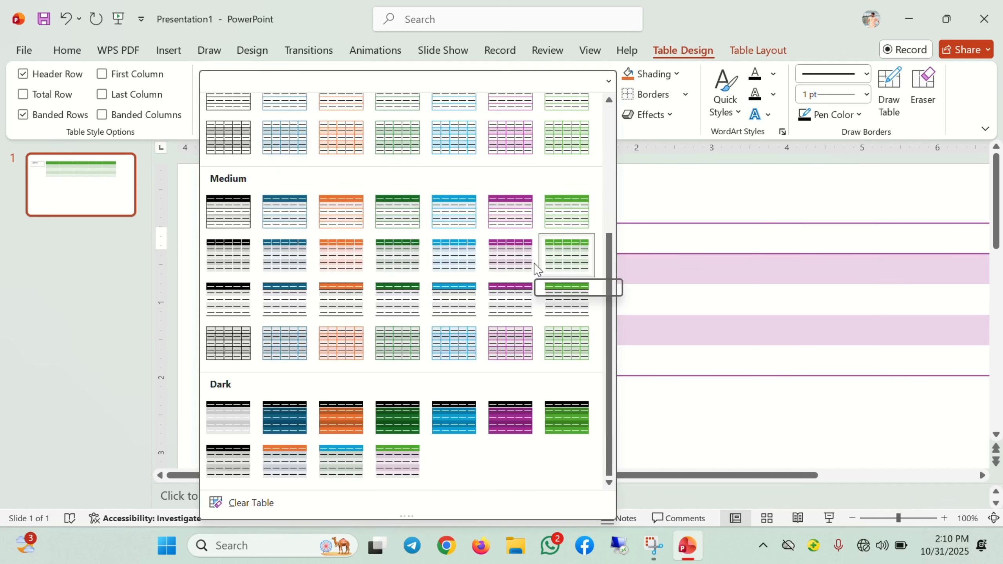
{"action": "left_click", "coordinate": [659, 183]}
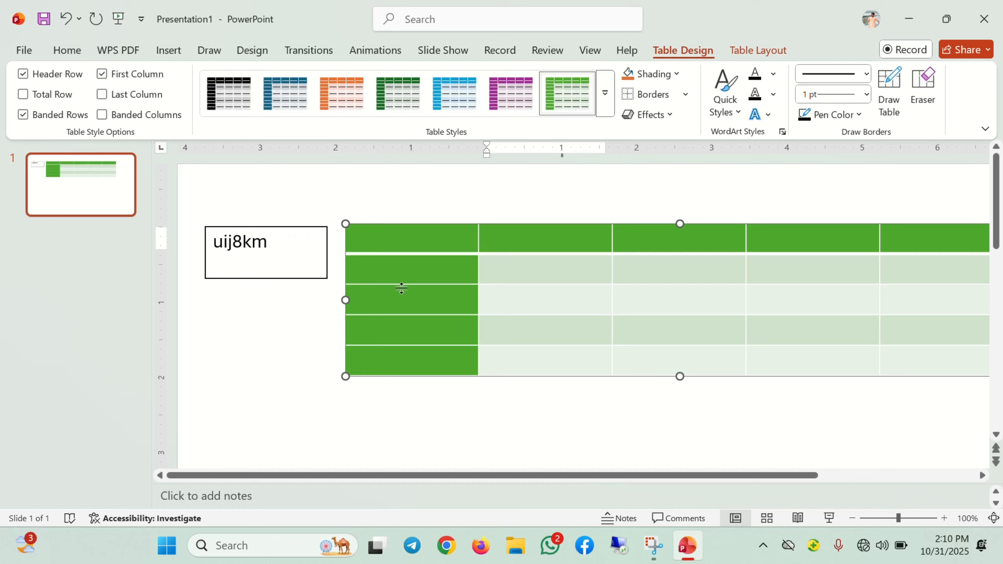
Turn on the table's last column and total row options, and switch banded columns on and back off
{"action": "left_click", "coordinate": [102, 95]}
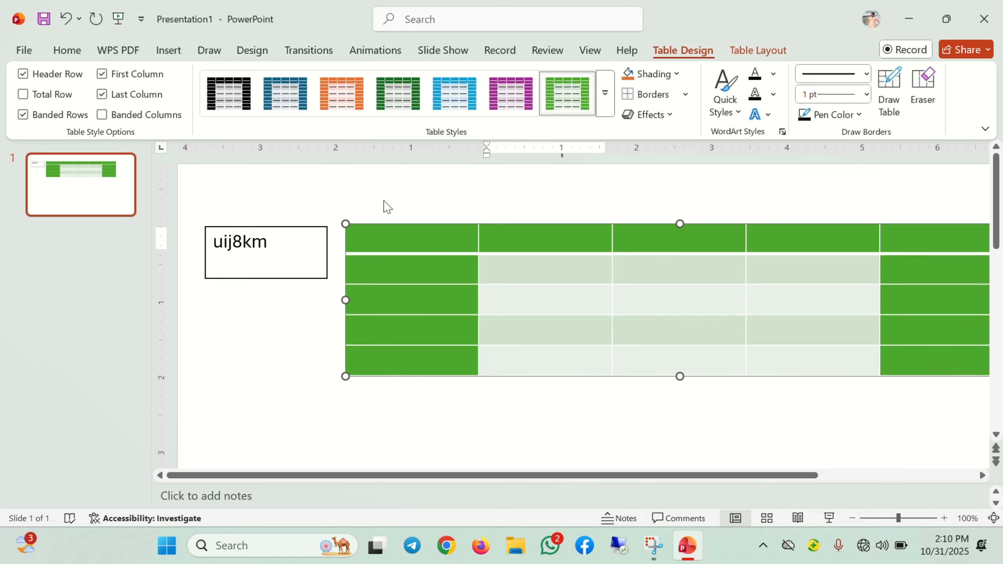
{"action": "left_click", "coordinate": [24, 96]}
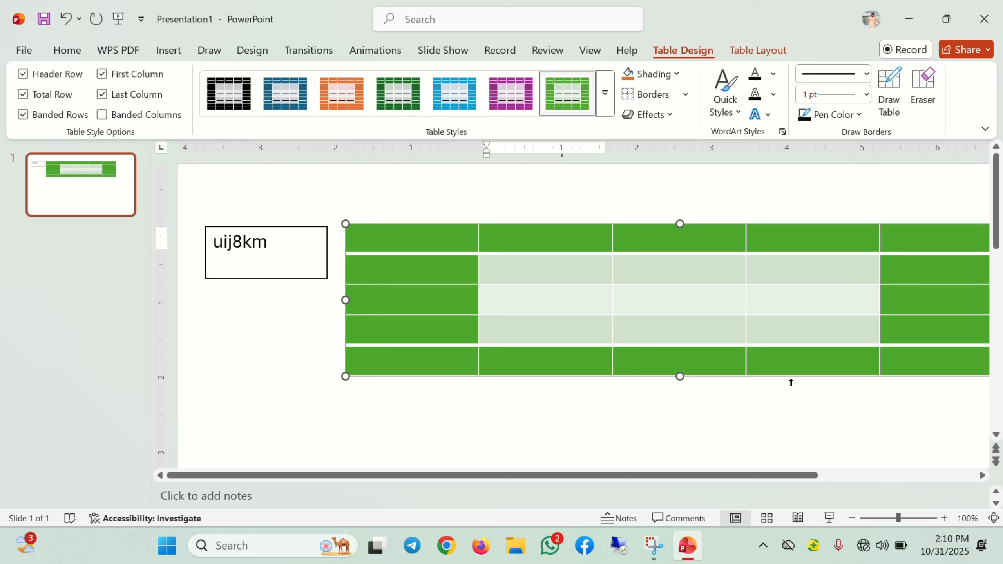
{"action": "left_click", "coordinate": [104, 118]}
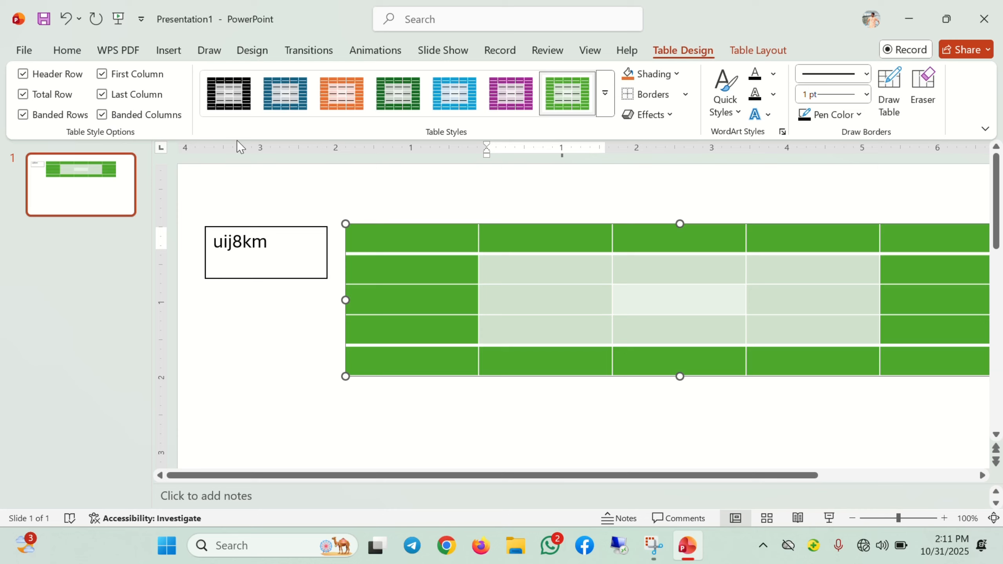
{"action": "left_click", "coordinate": [103, 115]}
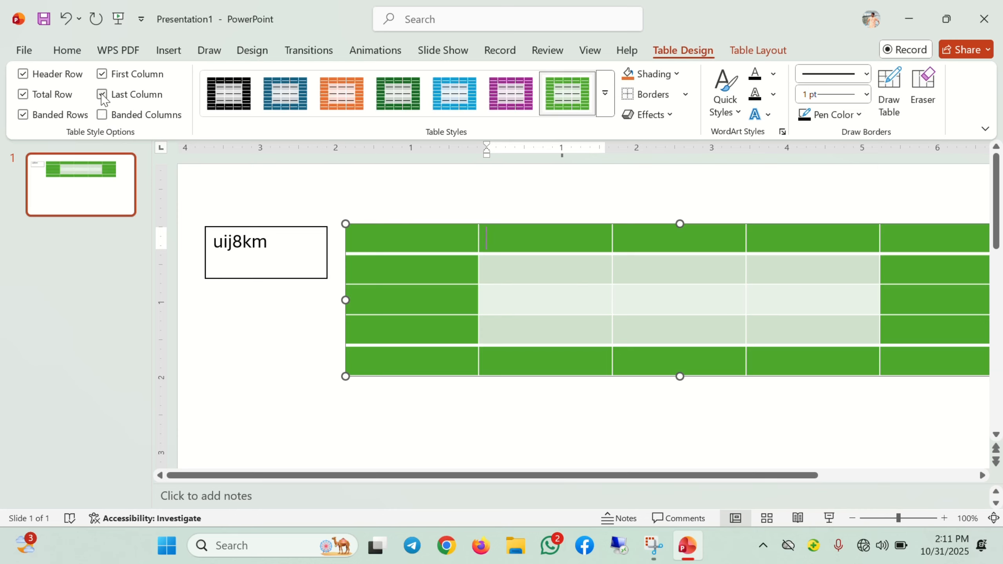
Undo the first column, last column, total row and banded column changes on the table
{"action": "key", "text": "ctrl+z"}
{"action": "key", "text": "ctrl+z"}
{"action": "key", "text": "ctrl+z"}
{"action": "key", "text": "ctrl+z"}
{"action": "key", "text": "ctrl+z"}
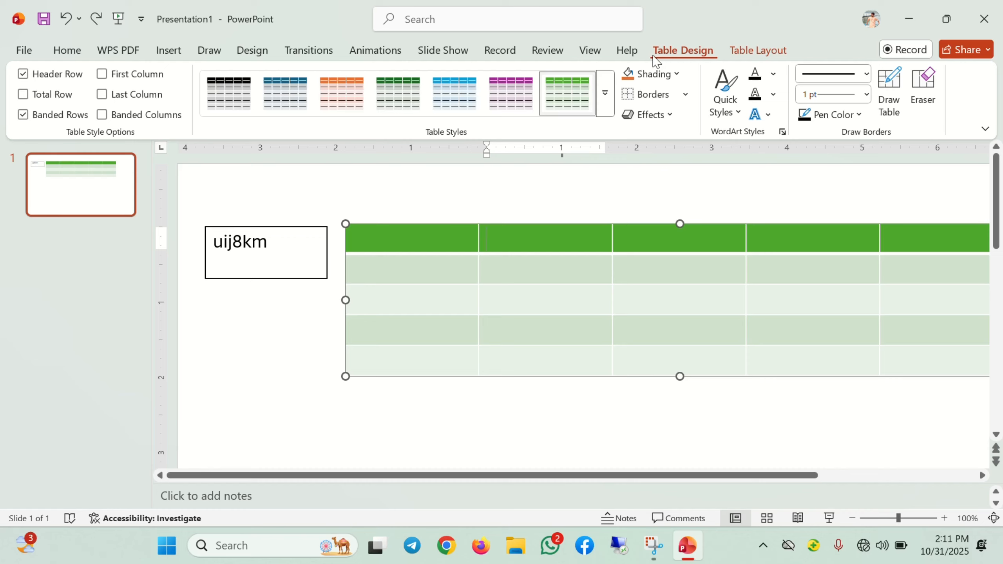
Shade the second header cell with the standard yellow and remove that cell's borders
{"action": "left_click", "coordinate": [675, 75]}
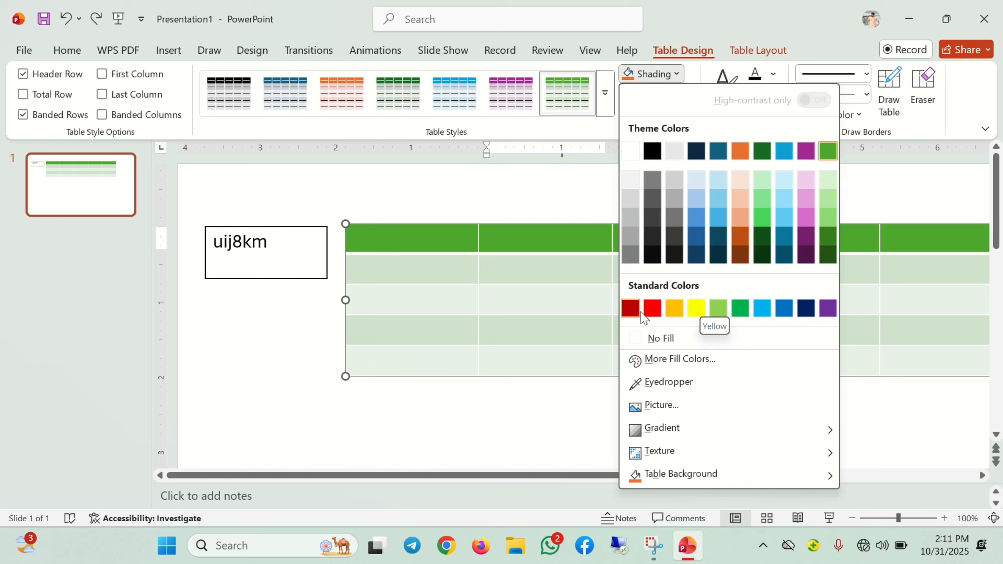
{"action": "left_click", "coordinate": [697, 310]}
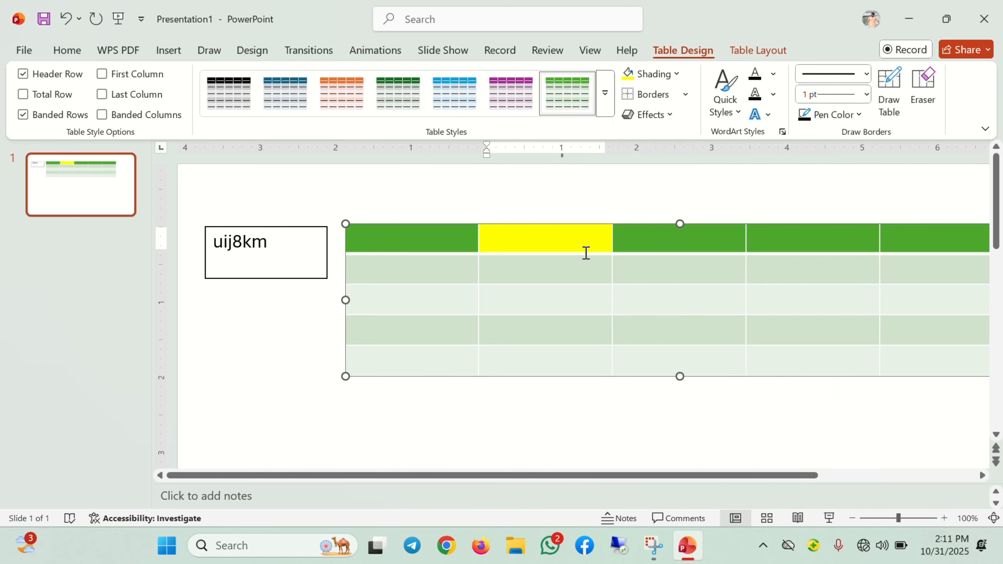
{"action": "left_click", "coordinate": [686, 95]}
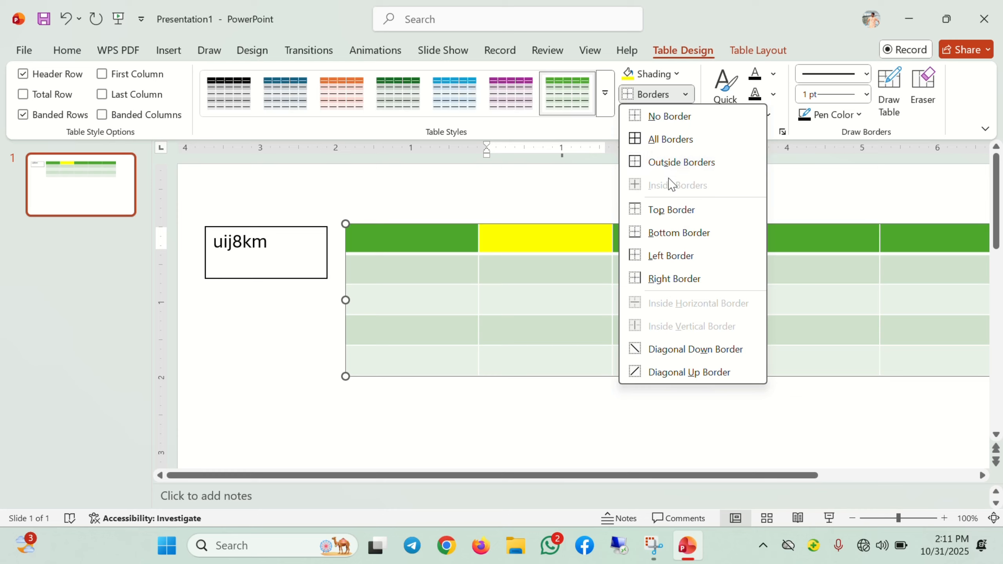
{"action": "left_click", "coordinate": [667, 116]}
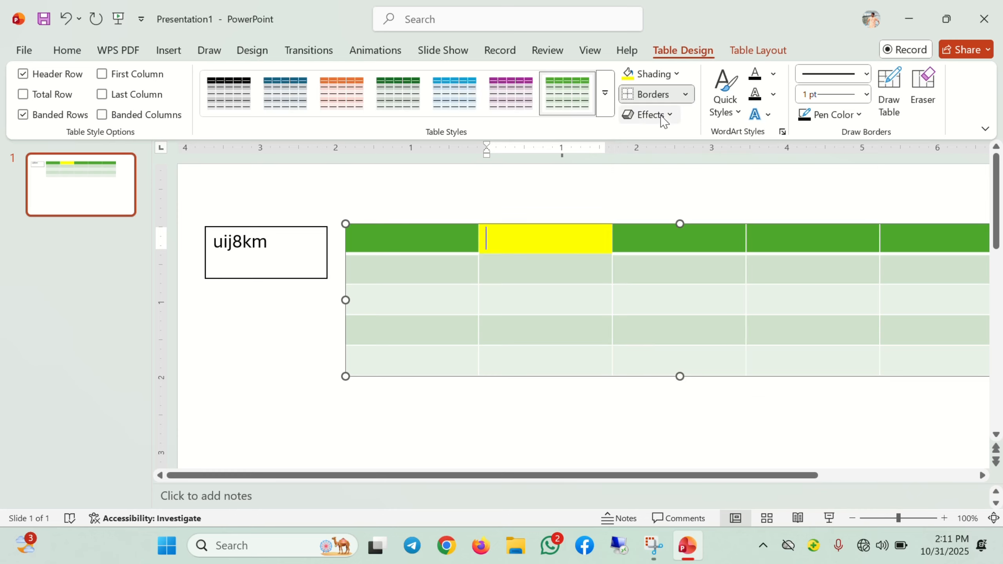
{"action": "left_click", "coordinate": [479, 425]}
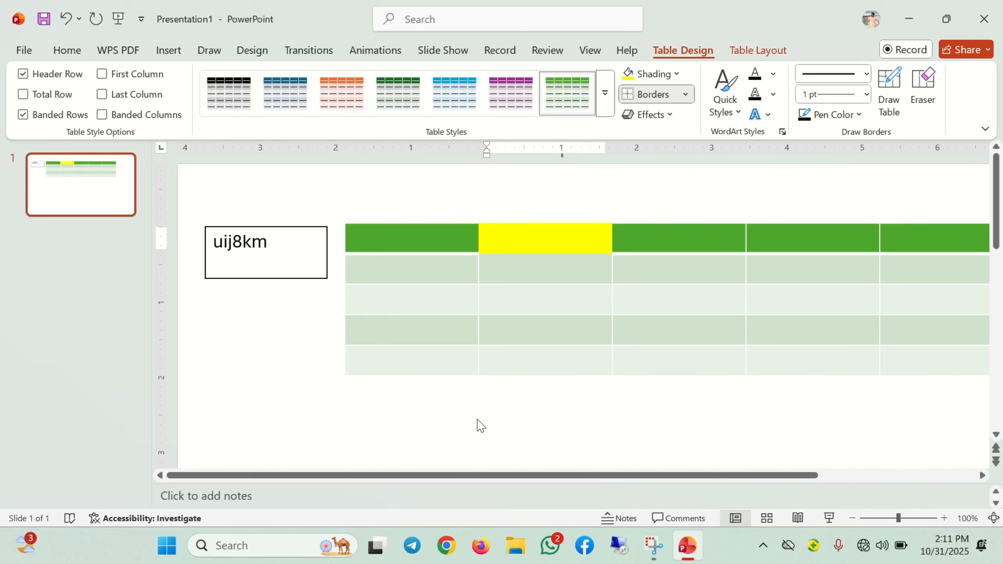
Select the whole table and apply No Border to all of its cells
{"action": "left_click", "coordinate": [363, 245]}
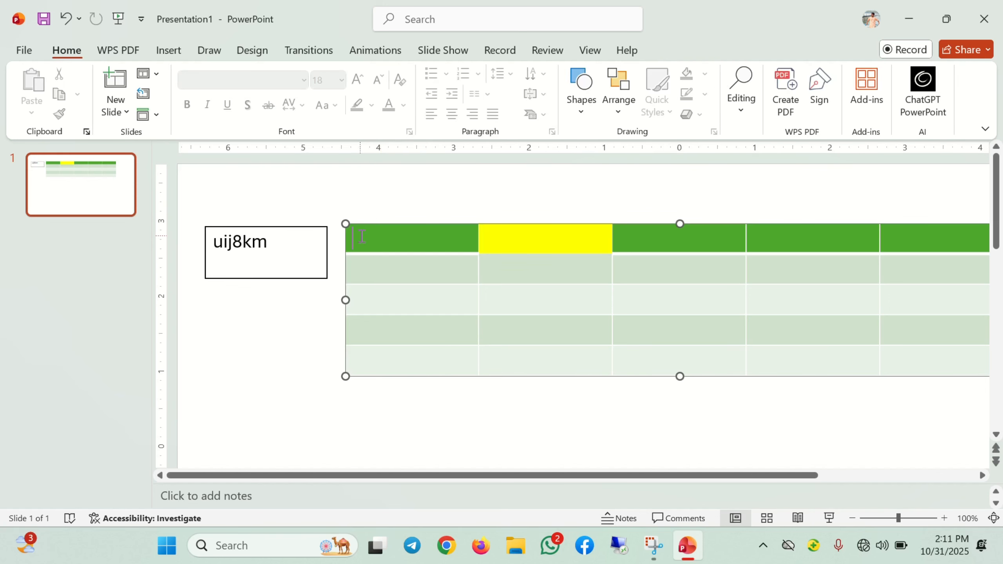
{"action": "scroll", "coordinate": [564, 296], "scroll_direction": "down", "scroll_amount": 3}
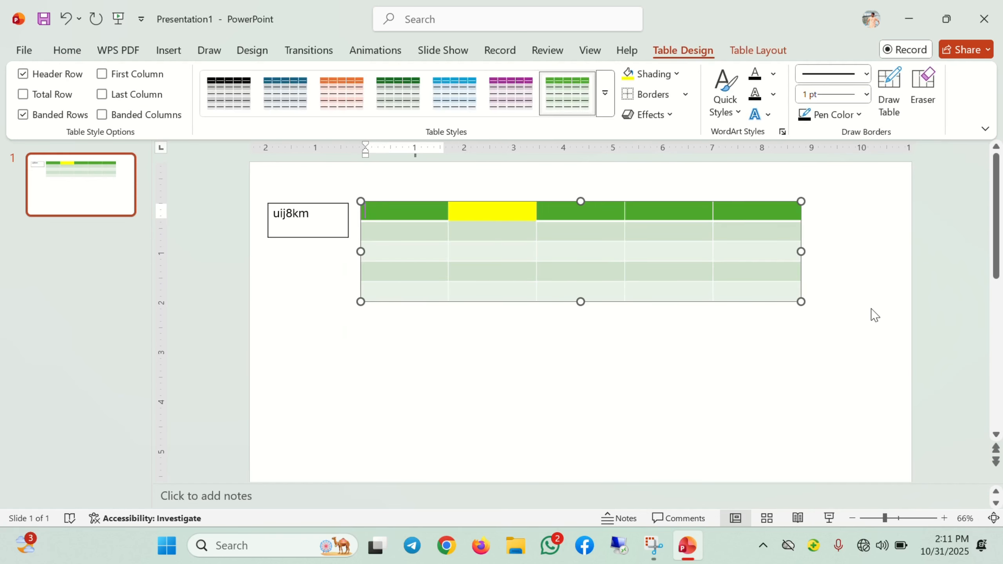
{"action": "left_click", "coordinate": [802, 302]}
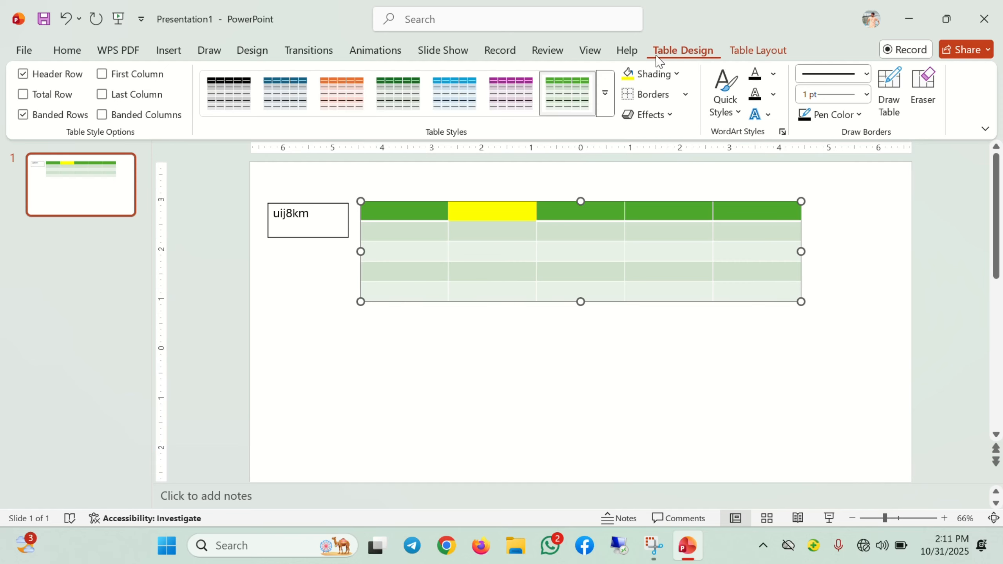
{"action": "left_click", "coordinate": [658, 95]}
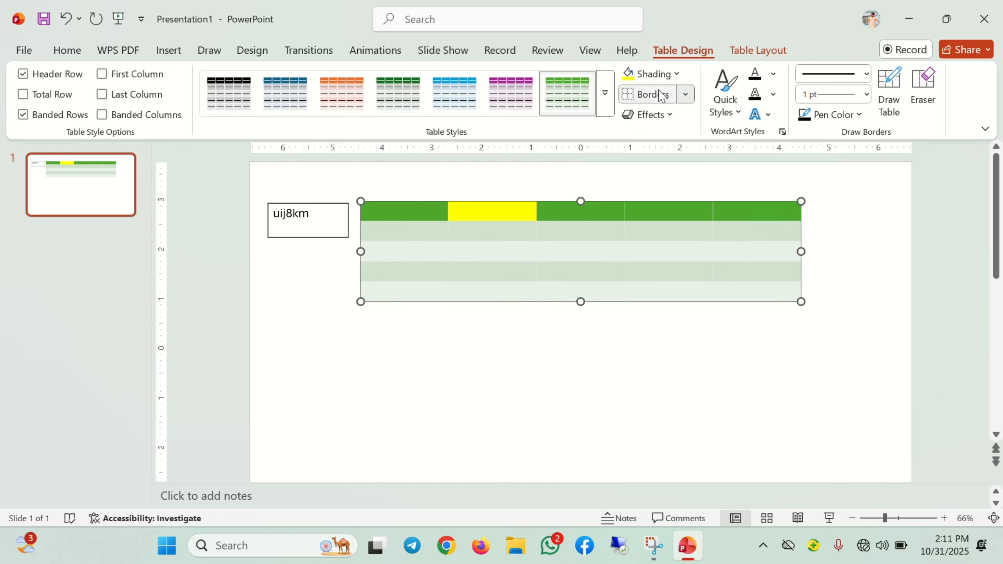
Apply the first Bevel preset as a cell bevel effect on the whole table
{"action": "left_click", "coordinate": [656, 117]}
{"action": "mouse_move", "coordinate": [688, 152]}
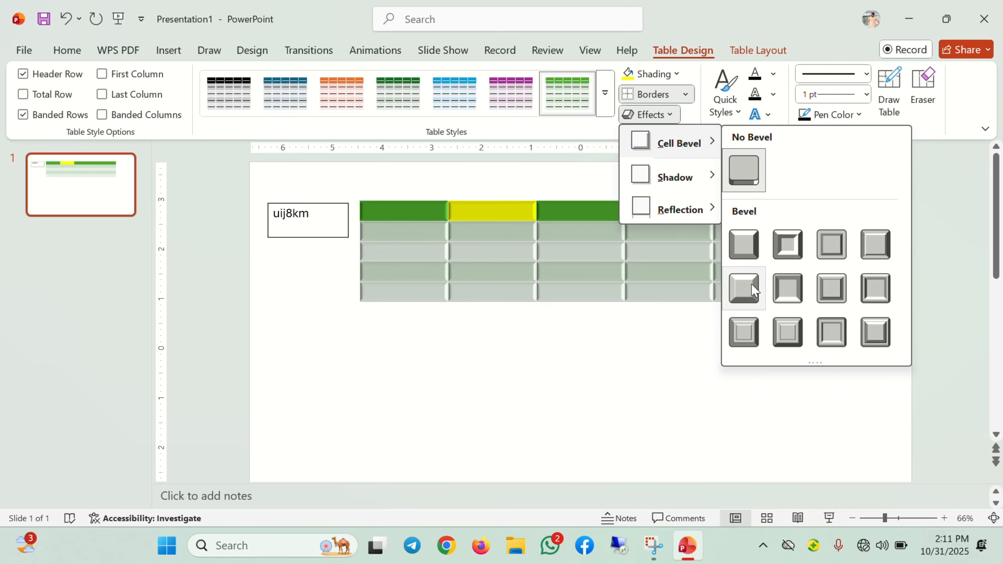
{"action": "left_click", "coordinate": [745, 252]}
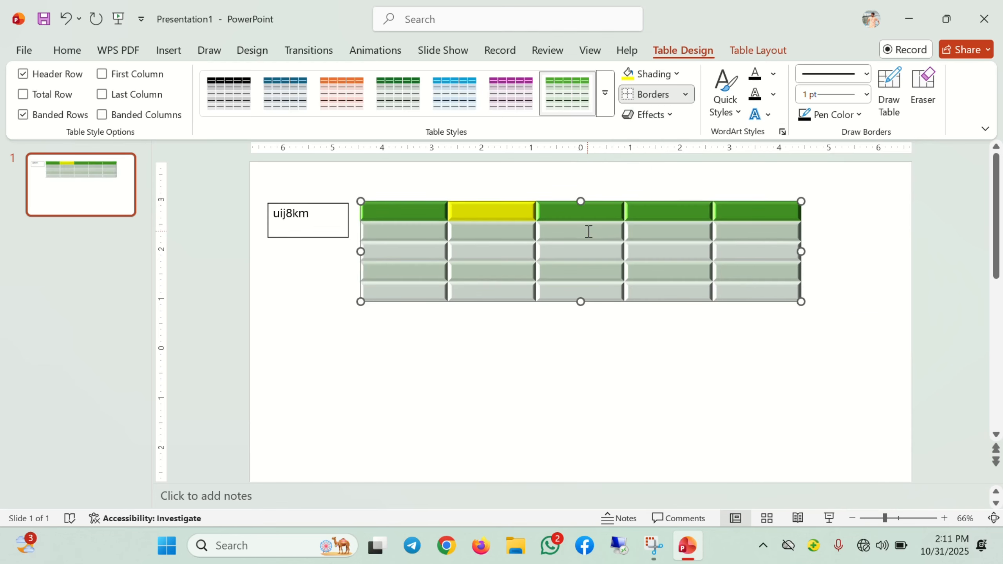
{"action": "left_click", "coordinate": [648, 116]}
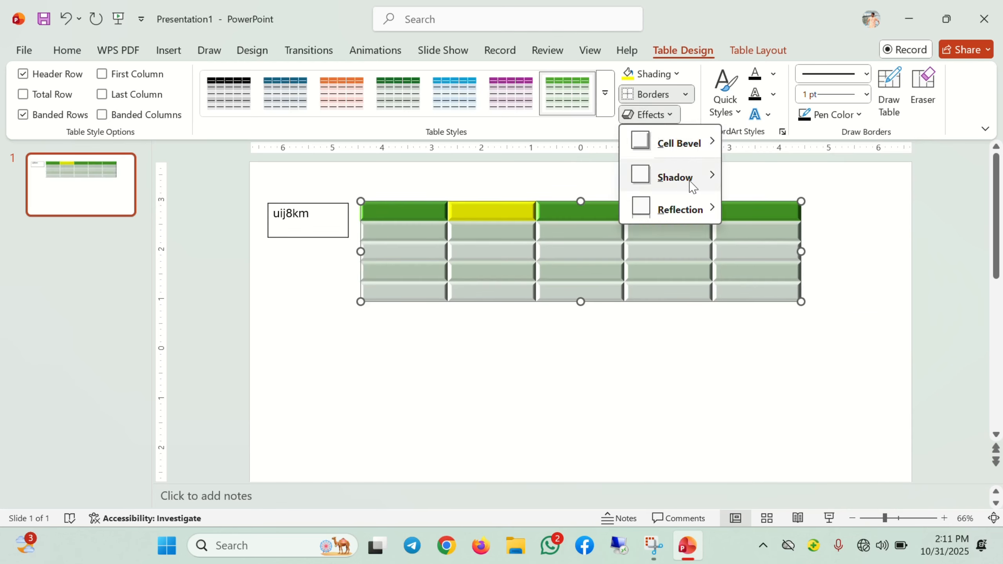
{"action": "mouse_move", "coordinate": [695, 210]}
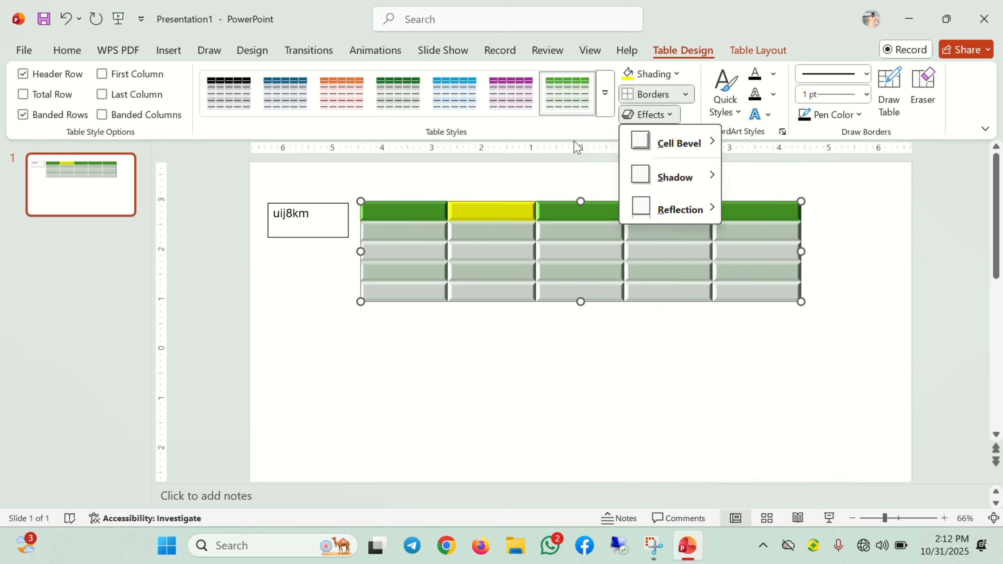
{"action": "left_click", "coordinate": [599, 128]}
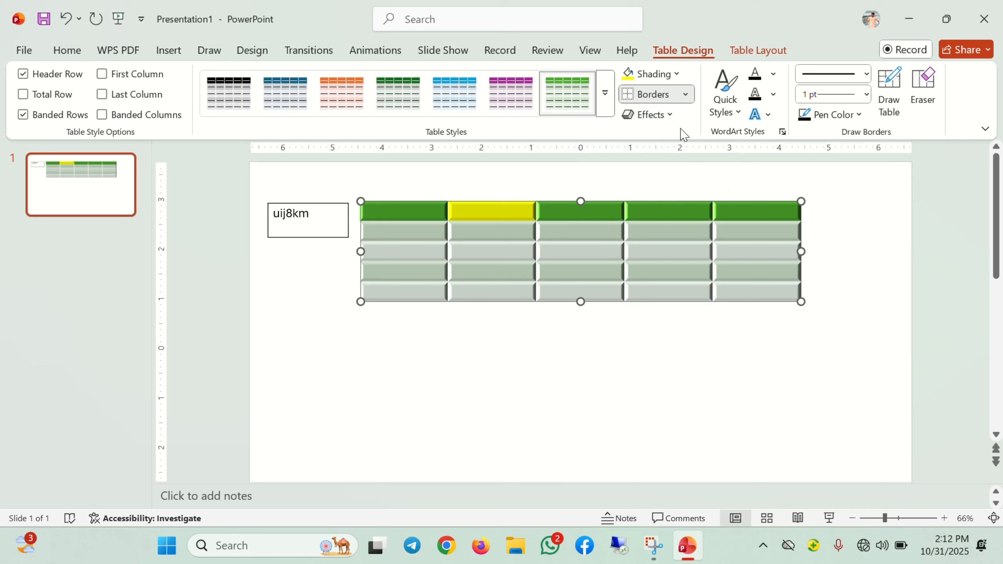
{"action": "left_click", "coordinate": [737, 119]}
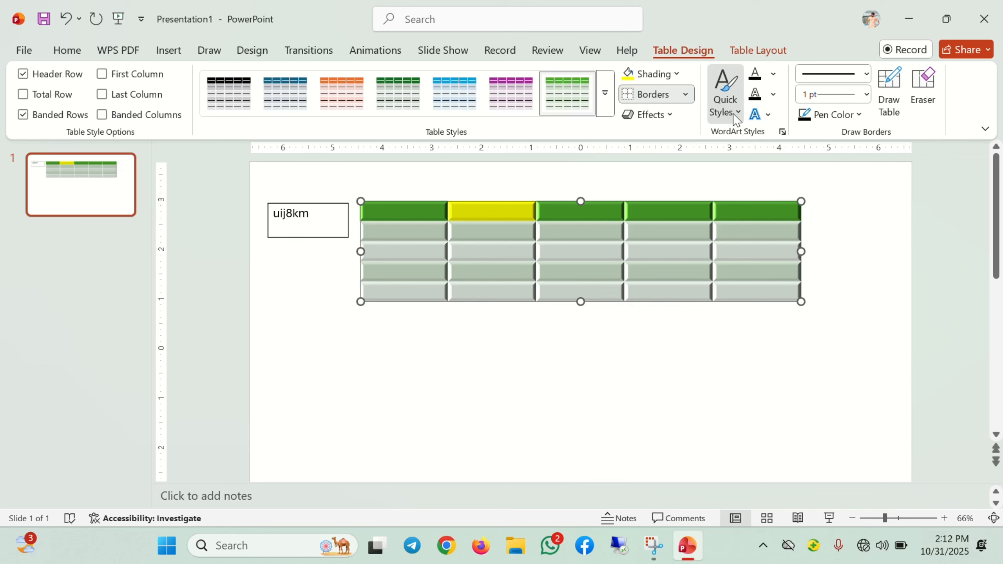
{"action": "left_click", "coordinate": [617, 205]}
Enter "My work" in the yellow header cell
{"action": "left_click", "coordinate": [494, 210]}
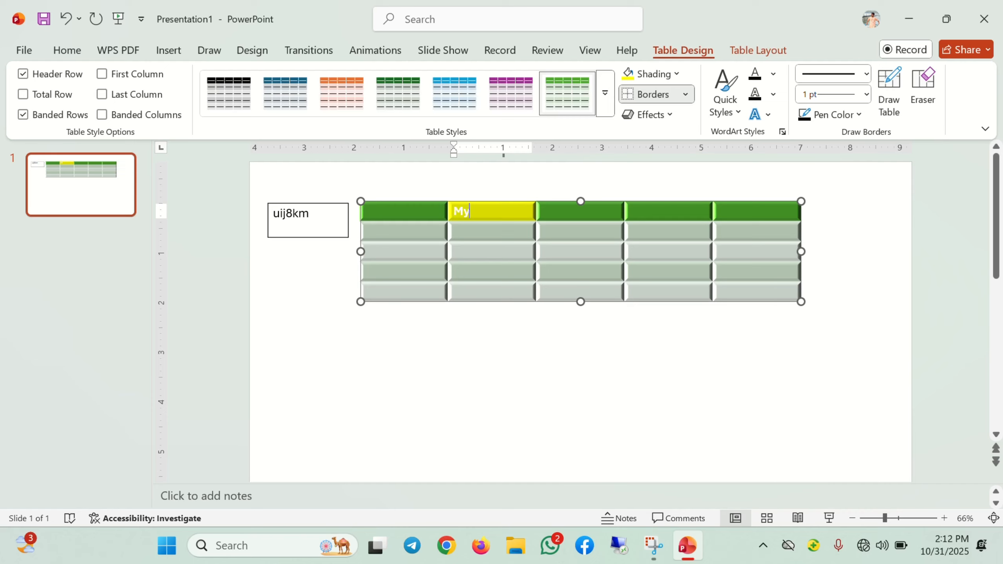
{"action": "type", "text": "My work"}
{"action": "key", "text": "ctrl+a"}
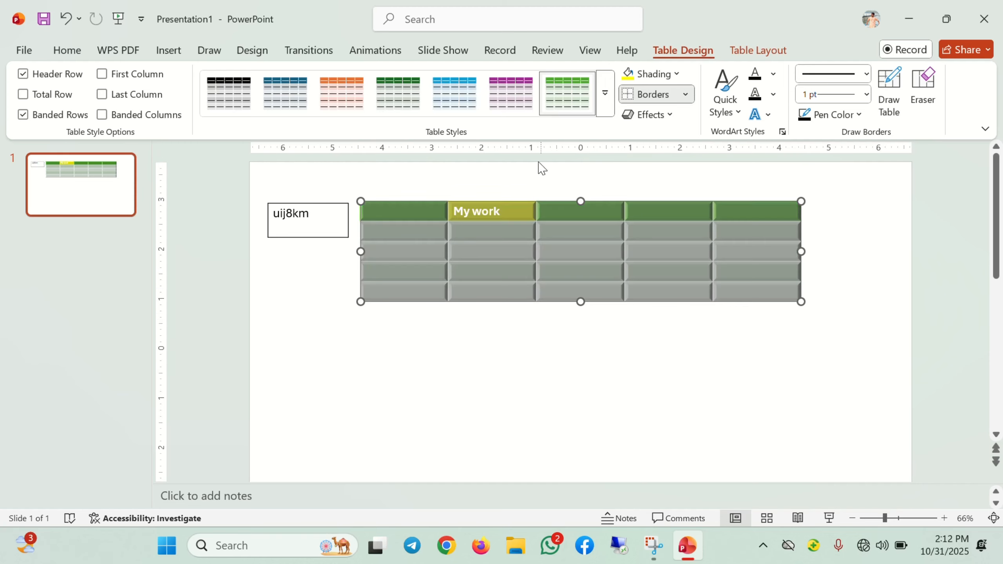
Try the purple WordArt style with reflection on the "My work" text and clear its WordArt formatting
{"action": "left_click", "coordinate": [512, 211]}
{"action": "left_click_drag", "start_coordinate": [512, 211], "coordinate": [453, 211]}
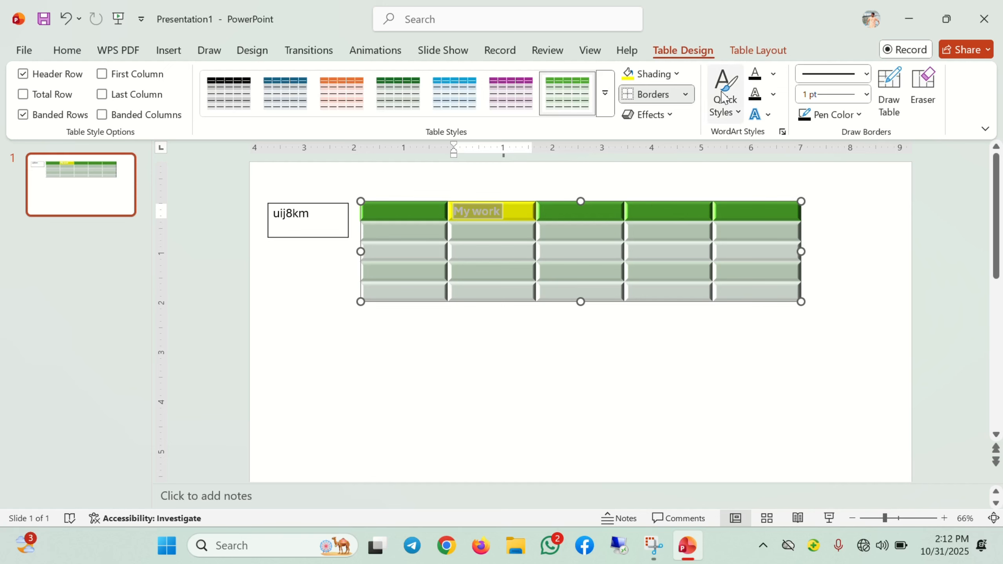
{"action": "left_click", "coordinate": [736, 113]}
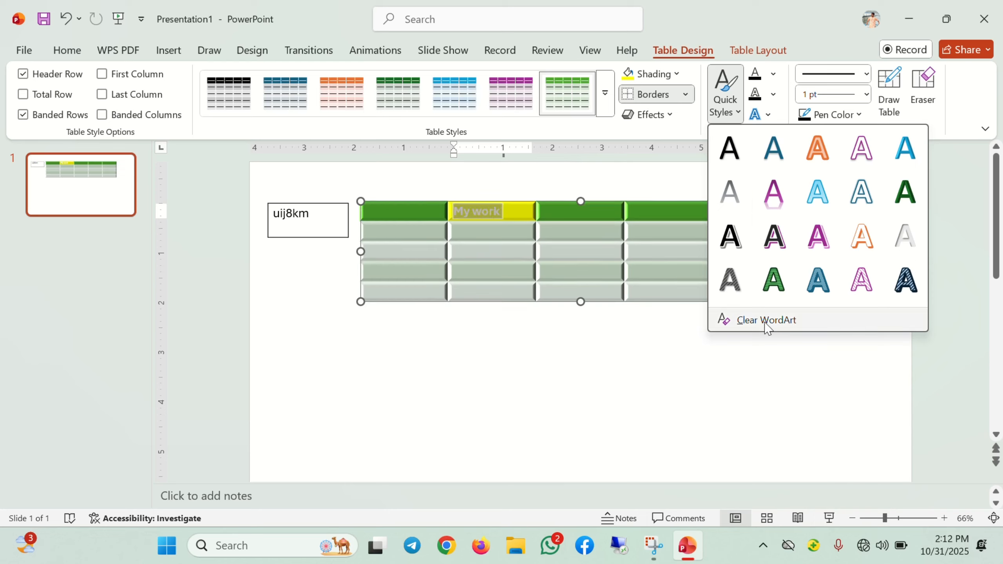
{"action": "left_click", "coordinate": [774, 195]}
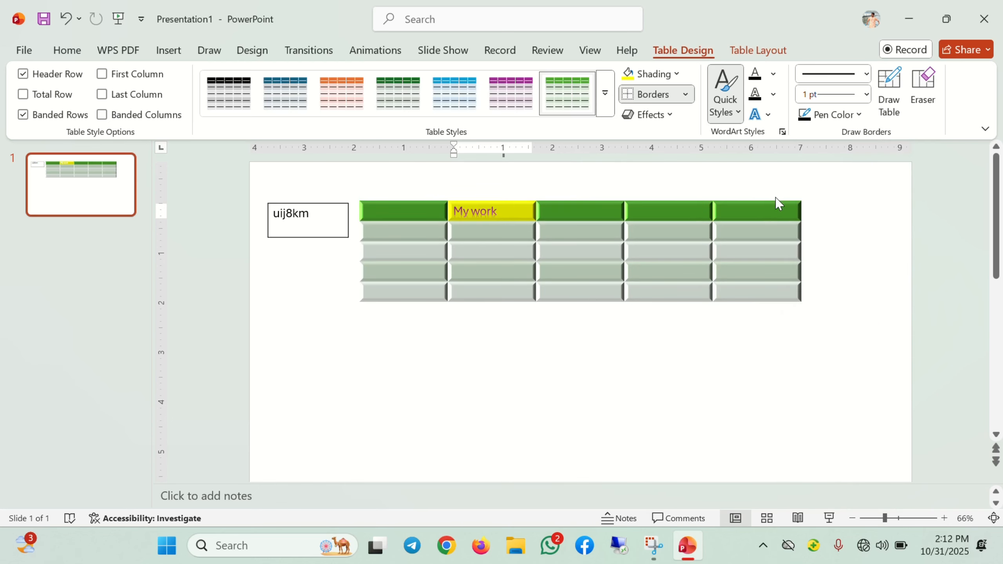
{"action": "left_click", "coordinate": [737, 113]}
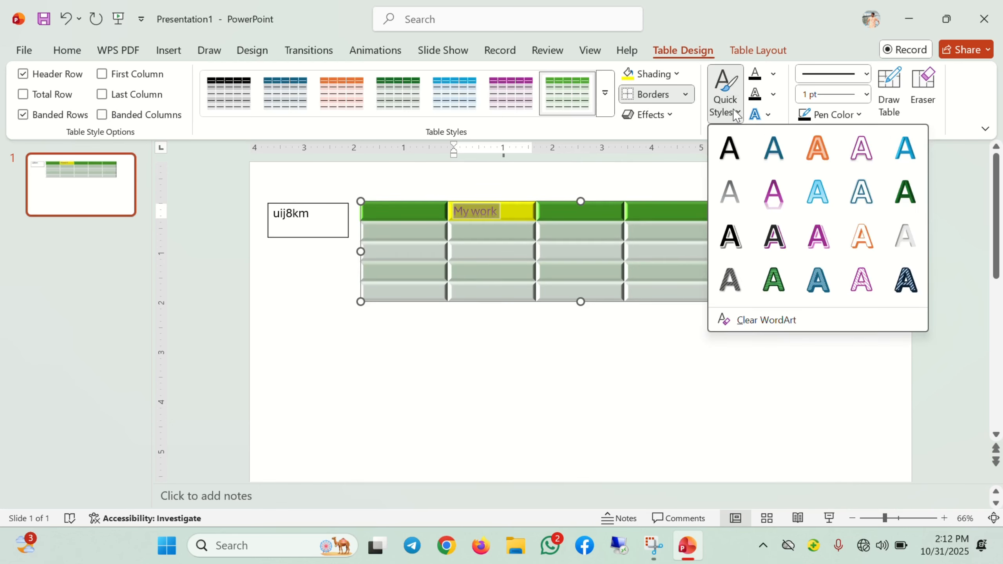
{"action": "left_click", "coordinate": [784, 321]}
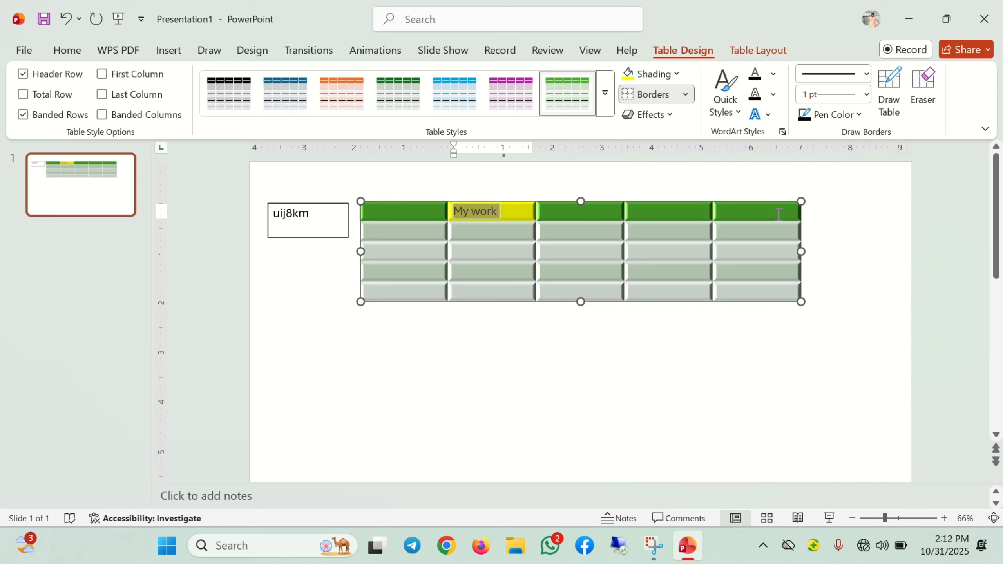
Open the detailed shadow settings for the "My work" text and give the table shape a light green shadow
{"action": "left_click", "coordinate": [768, 114]}
{"action": "mouse_move", "coordinate": [788, 144]}
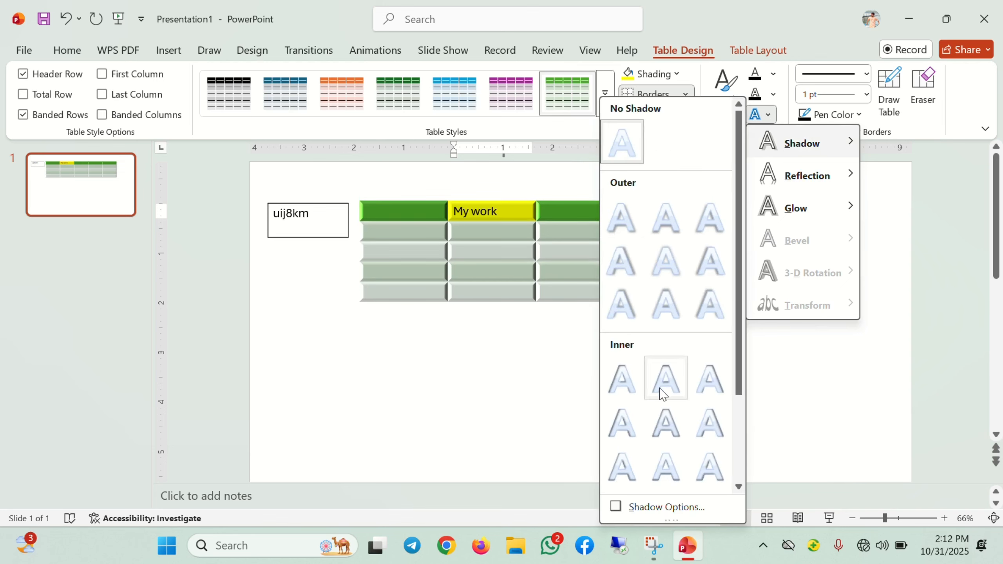
{"action": "scroll", "coordinate": [662, 389], "scroll_direction": "down", "scroll_amount": 3}
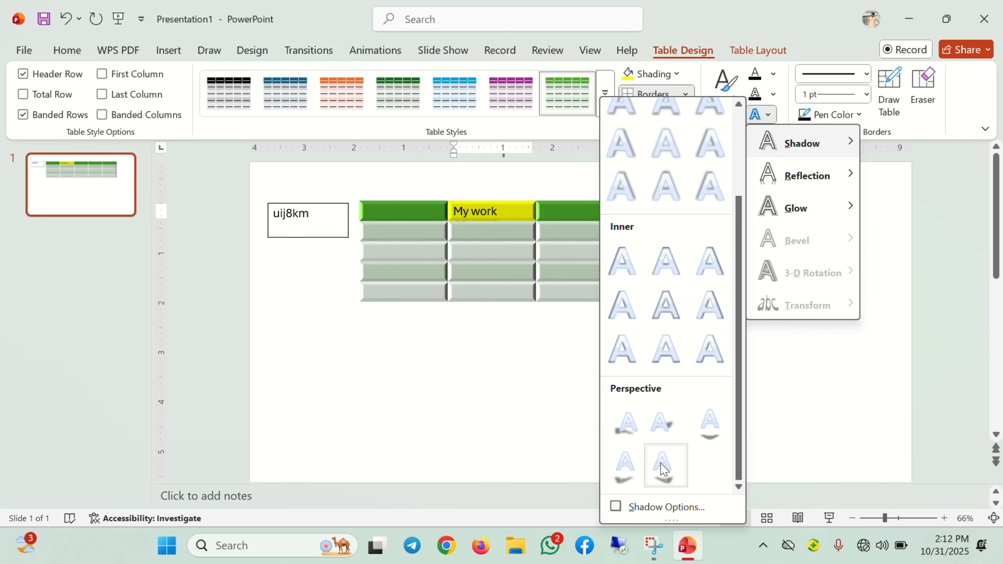
{"action": "left_click", "coordinate": [648, 507]}
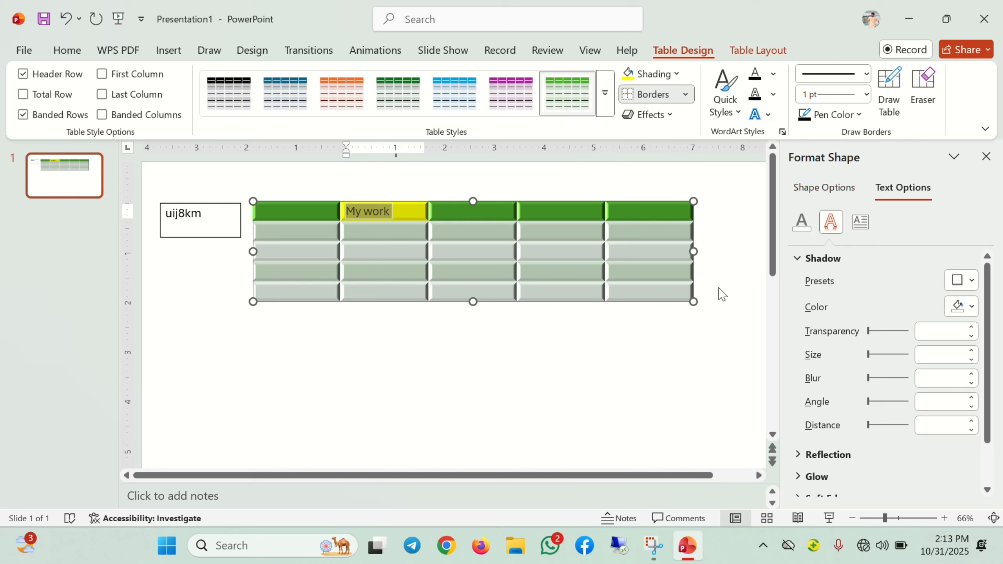
{"action": "left_click", "coordinate": [814, 194]}
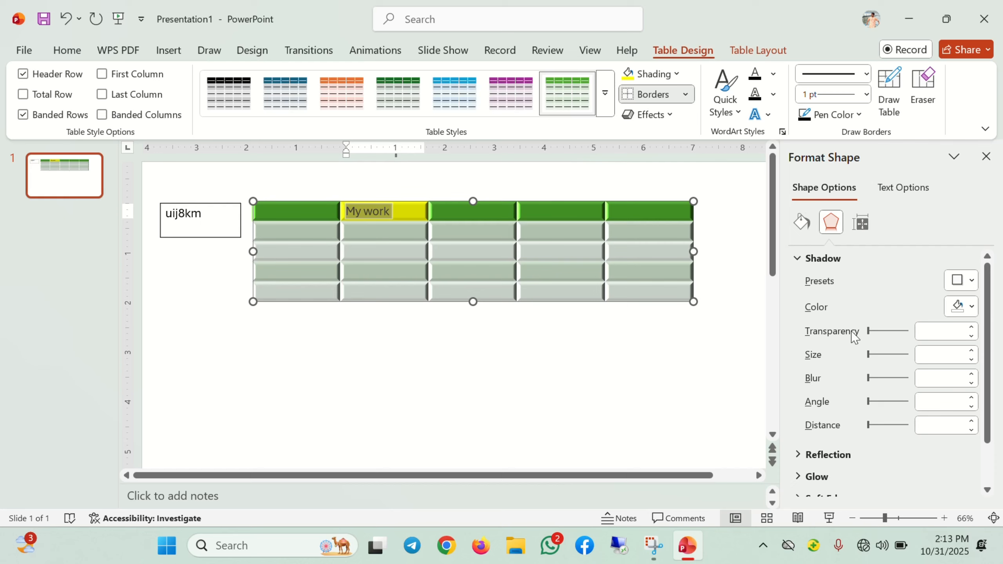
{"action": "left_click", "coordinate": [965, 307]}
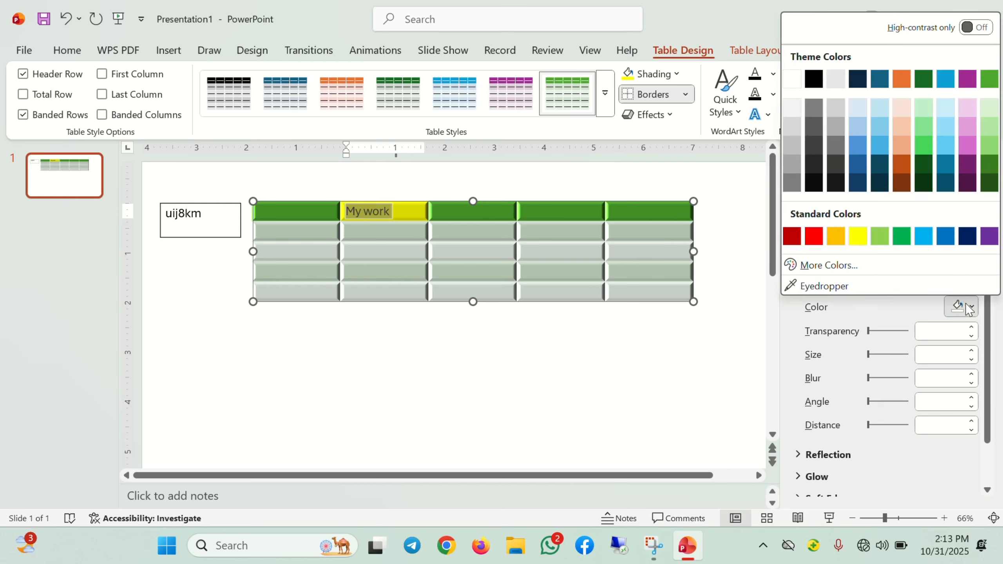
{"action": "left_click", "coordinate": [881, 230]}
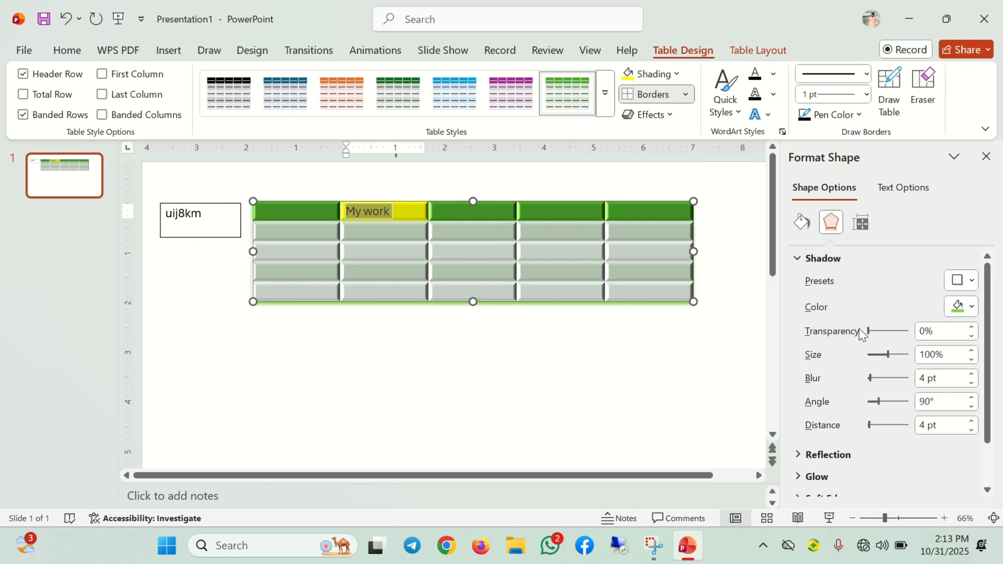
Give the "My work" text a dark orange shadow and increase its distance from the text
{"action": "left_click", "coordinate": [886, 190]}
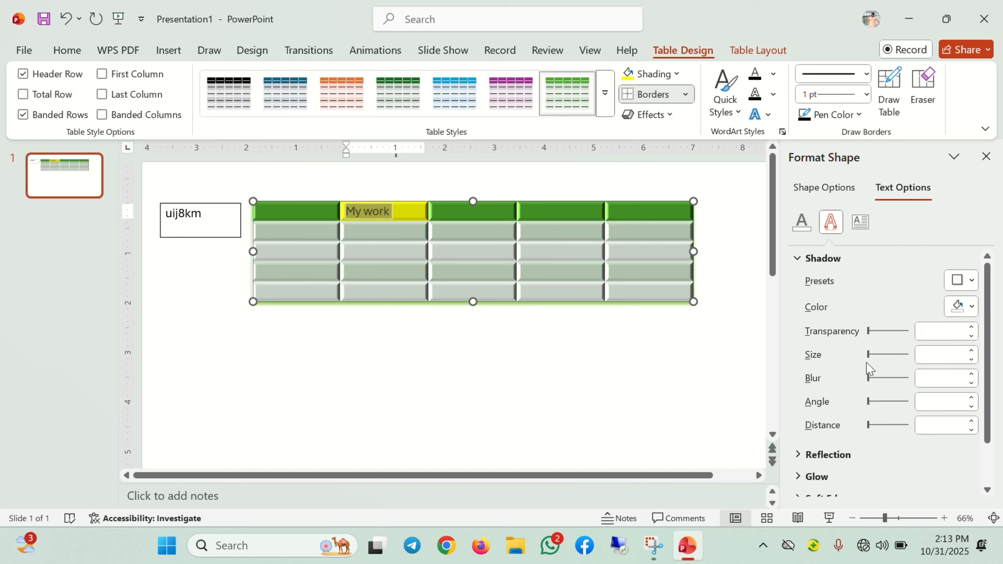
{"action": "left_click", "coordinate": [961, 307]}
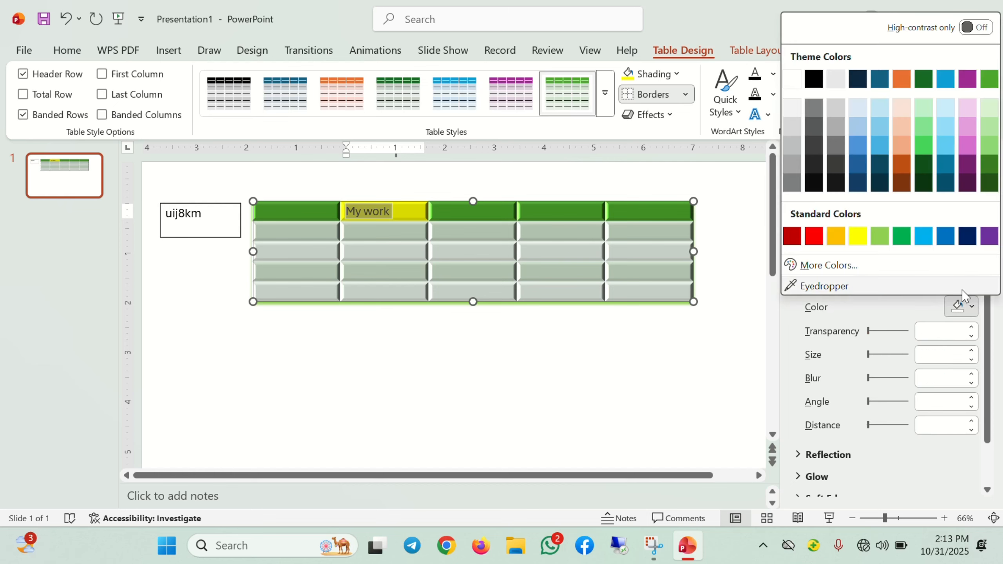
{"action": "left_click", "coordinate": [902, 174]}
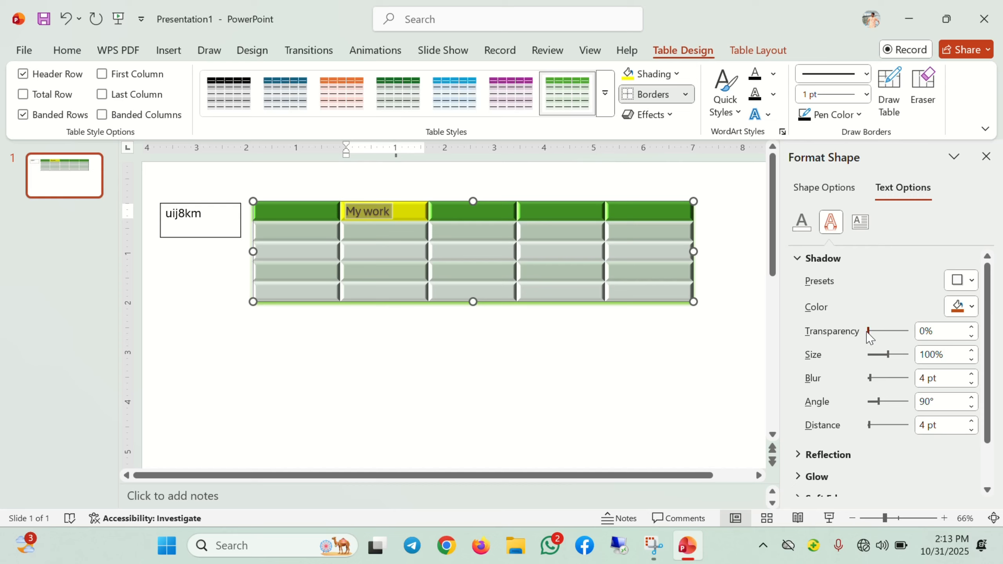
{"action": "left_click_drag", "start_coordinate": [867, 334], "coordinate": [883, 364]}
View the Reflection and 3-D Format settings for the text and shape, and close the formatting pane
{"action": "left_click", "coordinate": [805, 454]}
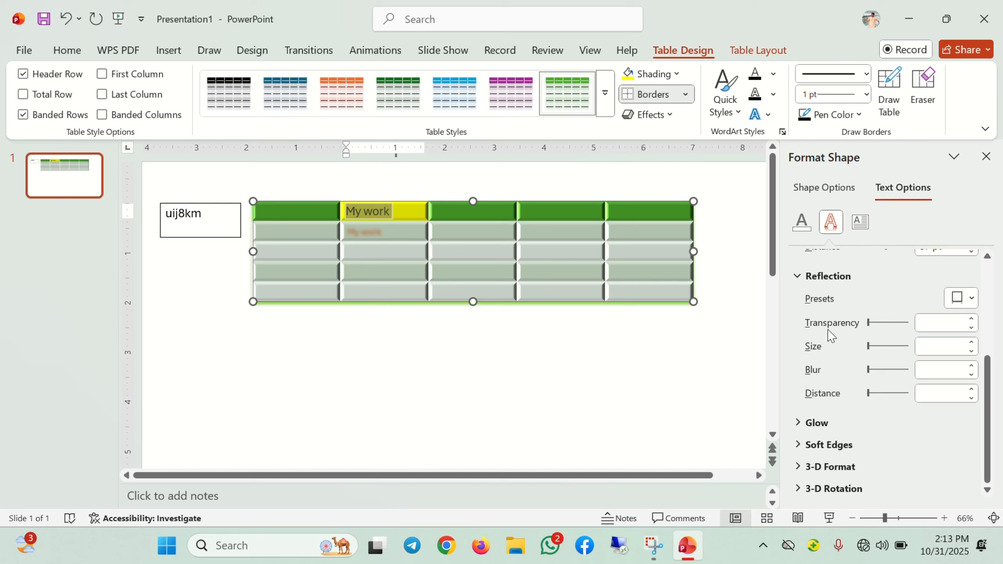
{"action": "left_click", "coordinate": [831, 468]}
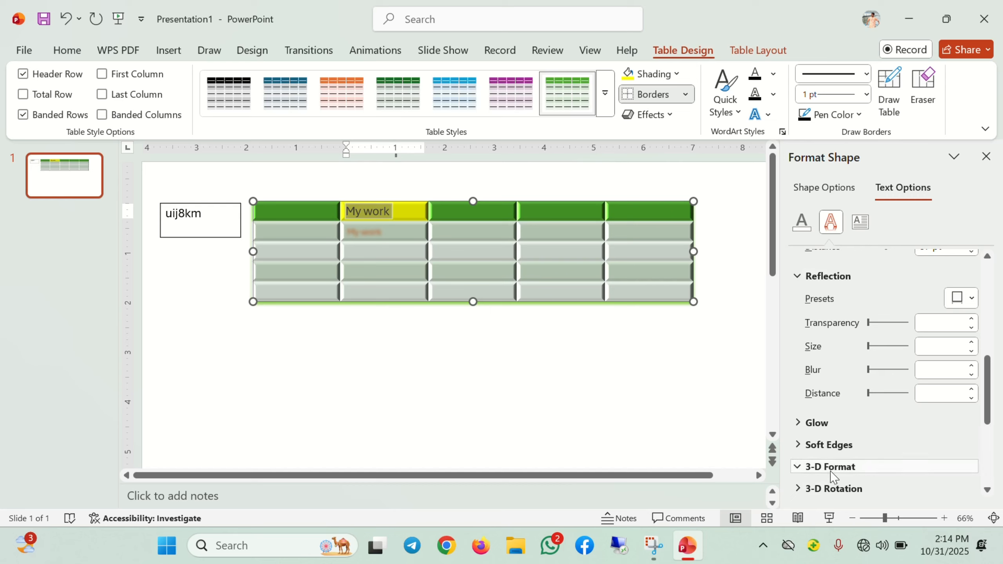
{"action": "left_click", "coordinate": [821, 191]}
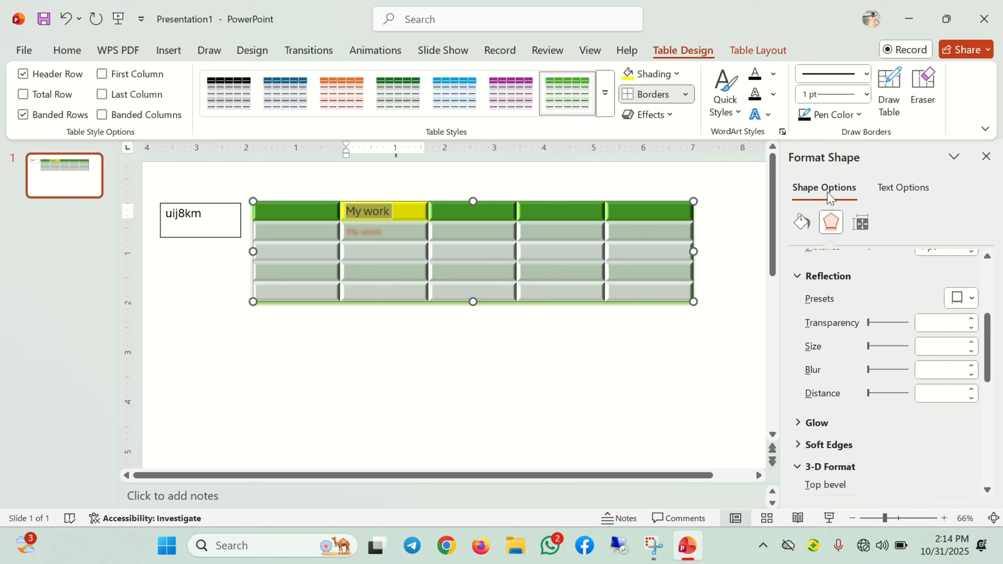
{"action": "left_click", "coordinate": [985, 157]}
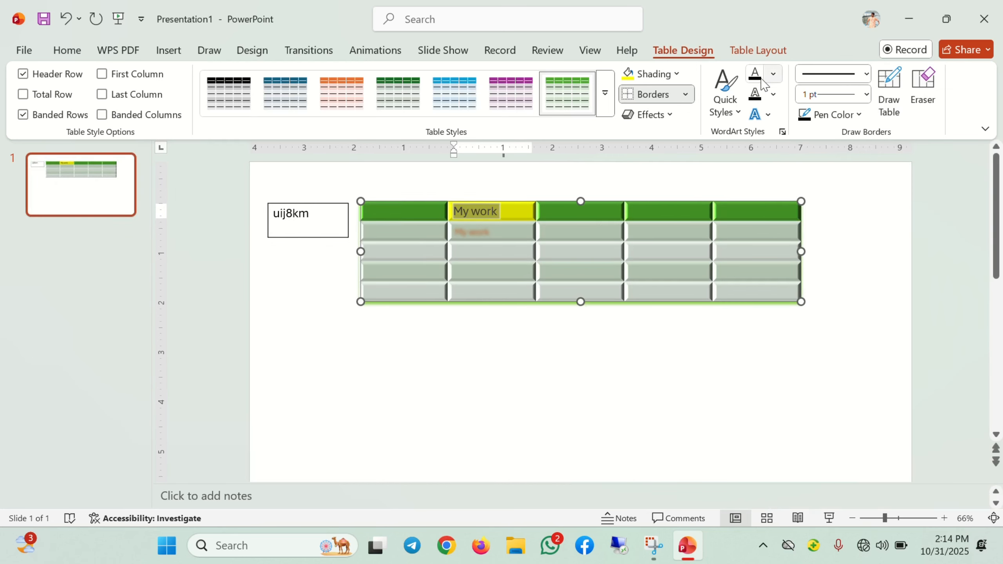
Select the table's last row and insert a new row above it
{"action": "left_click", "coordinate": [739, 51]}
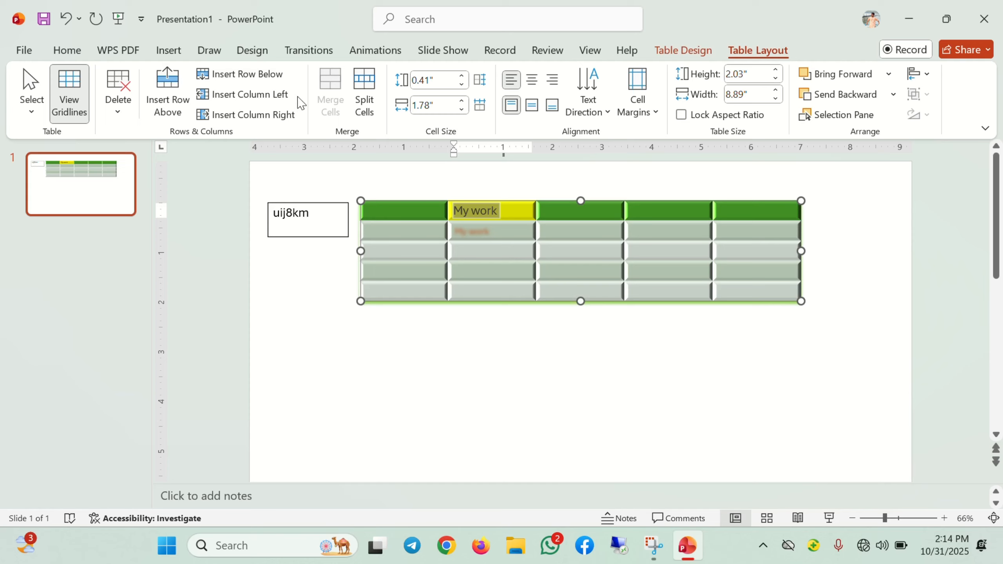
{"action": "left_click", "coordinate": [382, 289]}
{"action": "left_click_drag", "start_coordinate": [382, 289], "coordinate": [755, 293]}
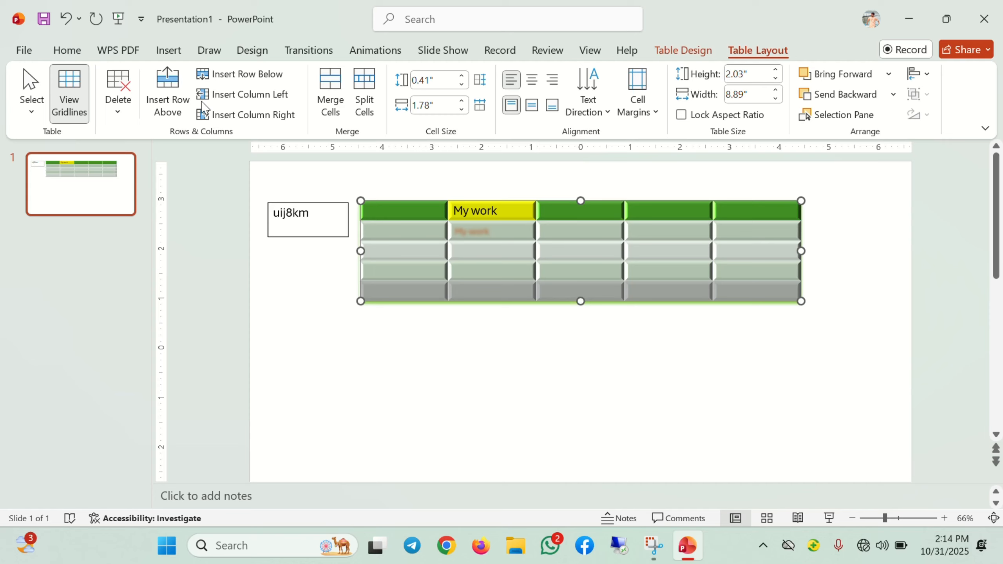
{"action": "left_click", "coordinate": [168, 90]}
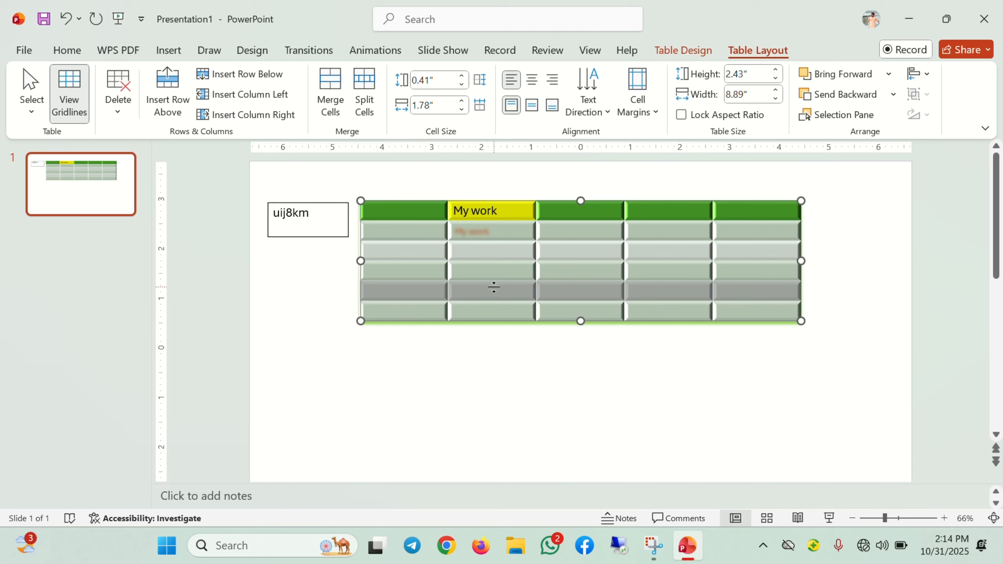
Select the table's third row and insert a new row above it
{"action": "left_click", "coordinate": [411, 24]}
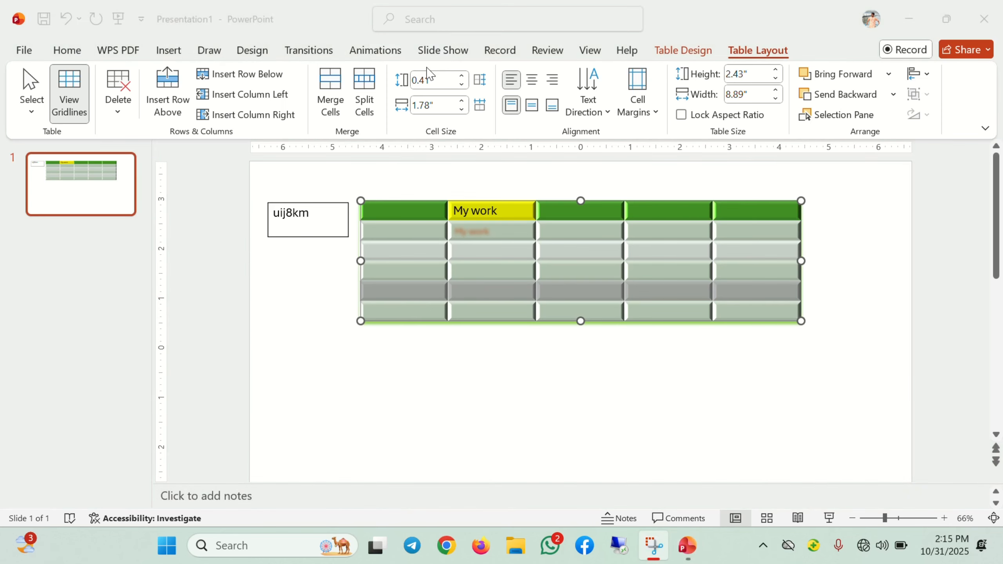
{"action": "left_click", "coordinate": [385, 247]}
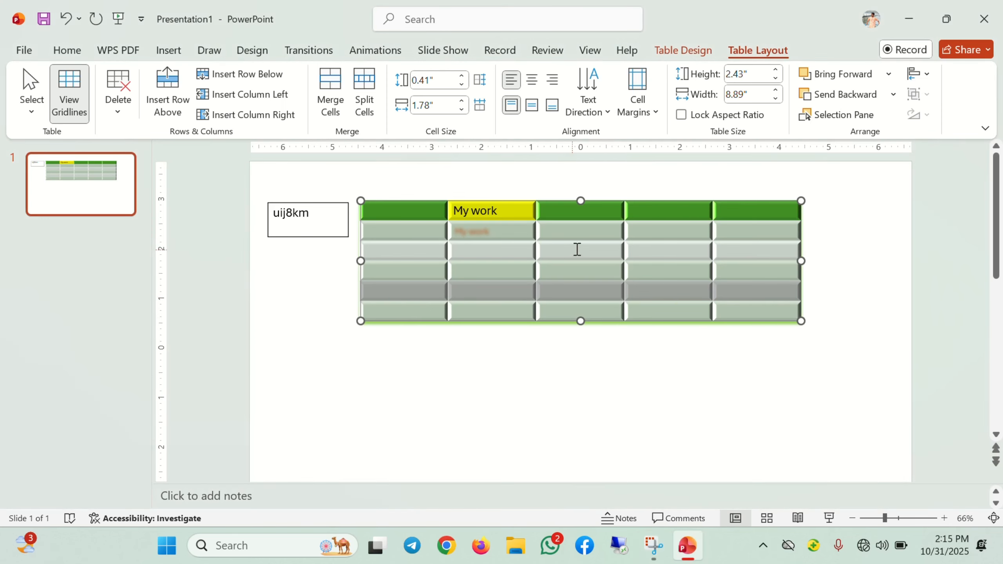
{"action": "left_click", "coordinate": [395, 249]}
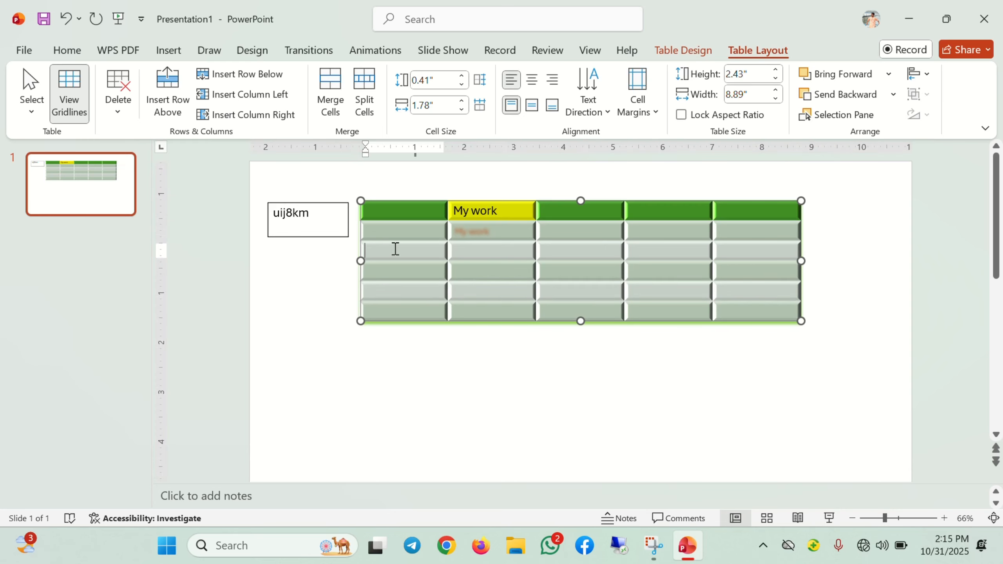
{"action": "left_click_drag", "start_coordinate": [395, 249], "coordinate": [748, 251]}
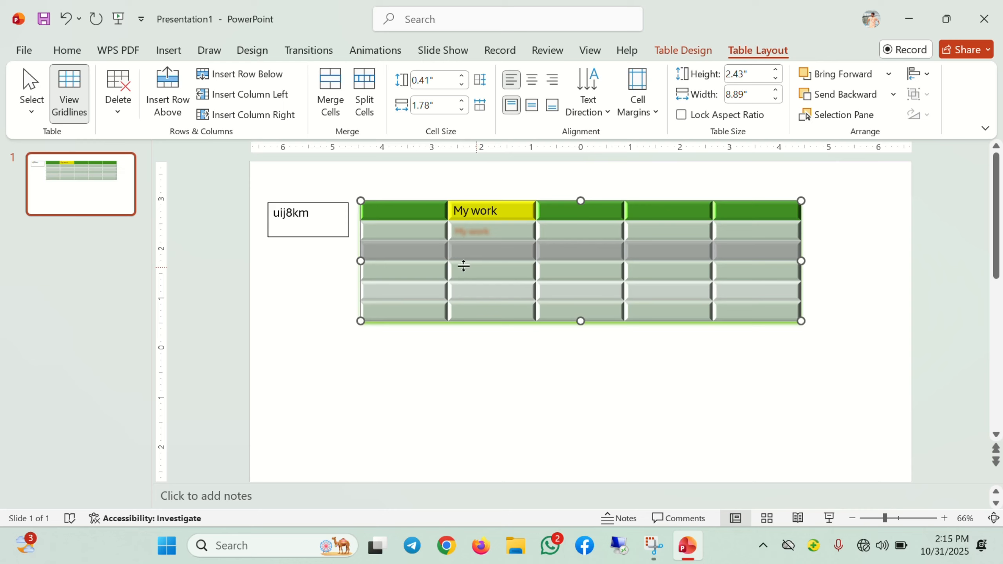
{"action": "left_click", "coordinate": [167, 101]}
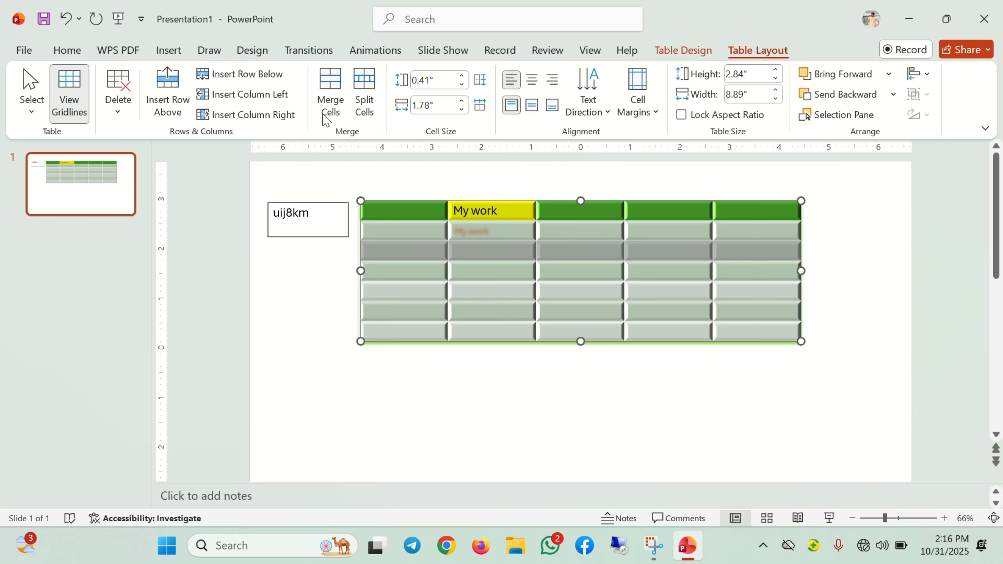
Insert a column to the right of the table's fourth column and another to the left of that new column
{"action": "left_click", "coordinate": [646, 209]}
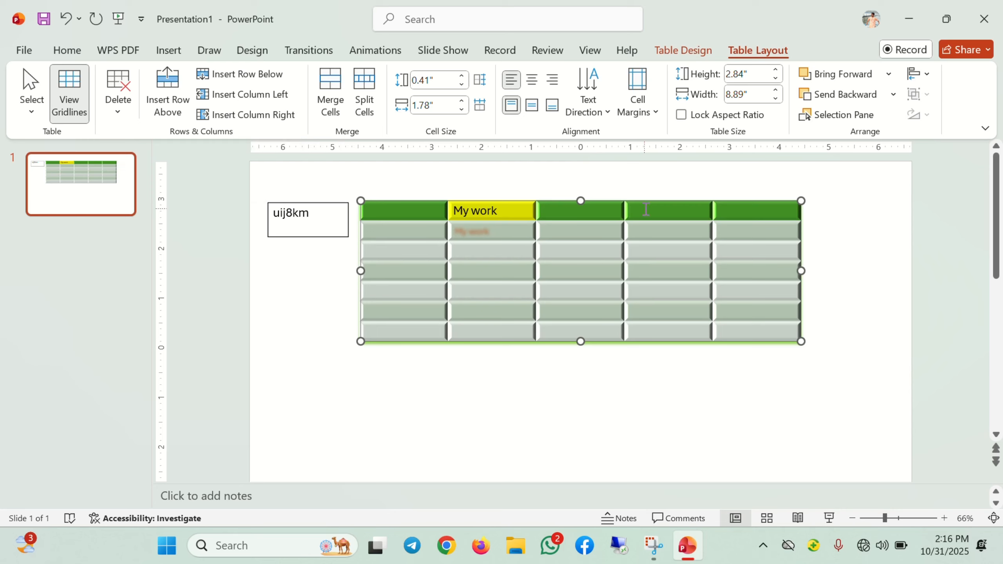
{"action": "left_click_drag", "start_coordinate": [646, 209], "coordinate": [654, 332]}
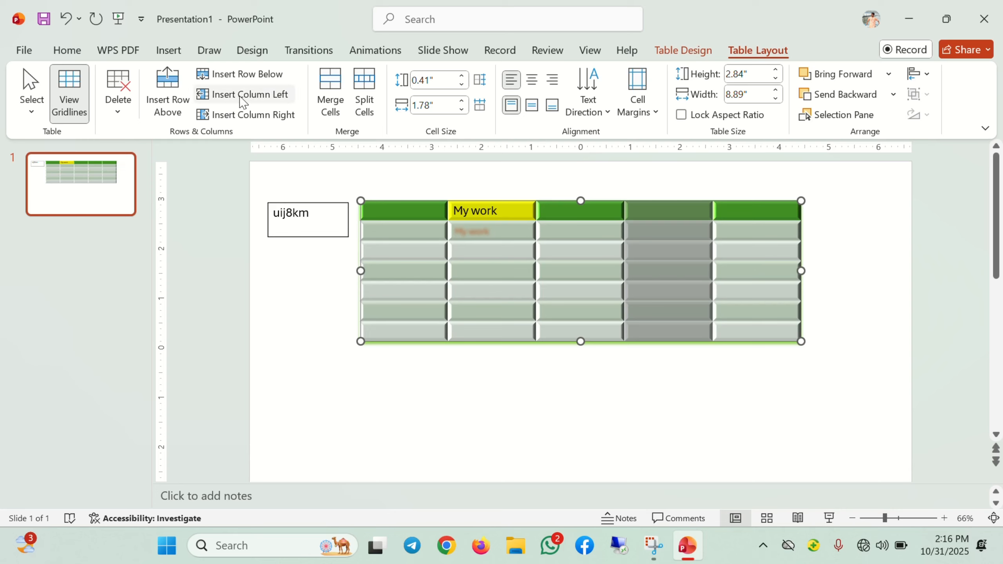
{"action": "left_click", "coordinate": [265, 115]}
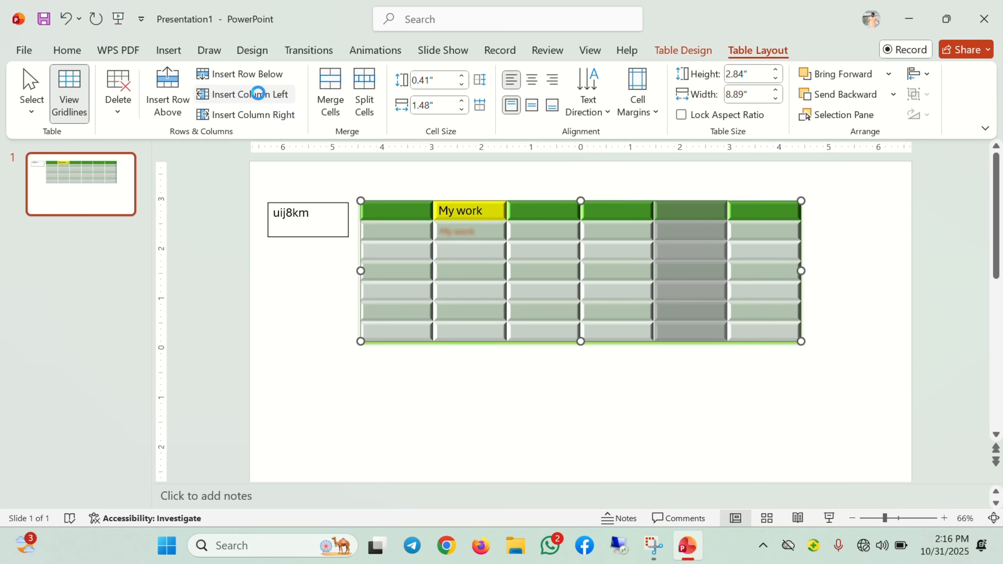
{"action": "left_click", "coordinate": [259, 95]}
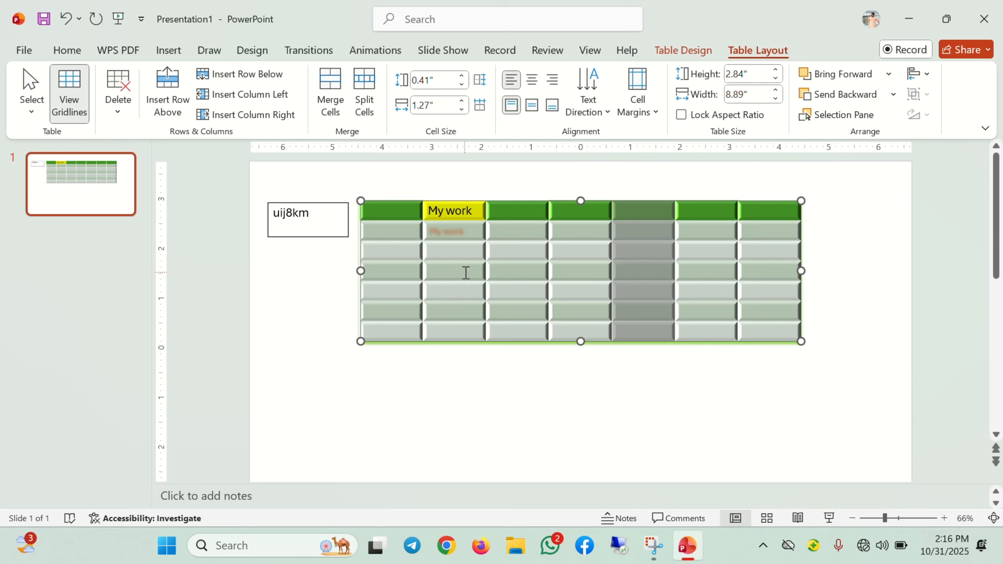
Merge the second and third cells of the table's fourth row and split the merged cell into 3 columns and 1 row
{"action": "left_click_drag", "start_coordinate": [466, 273], "coordinate": [508, 273]}
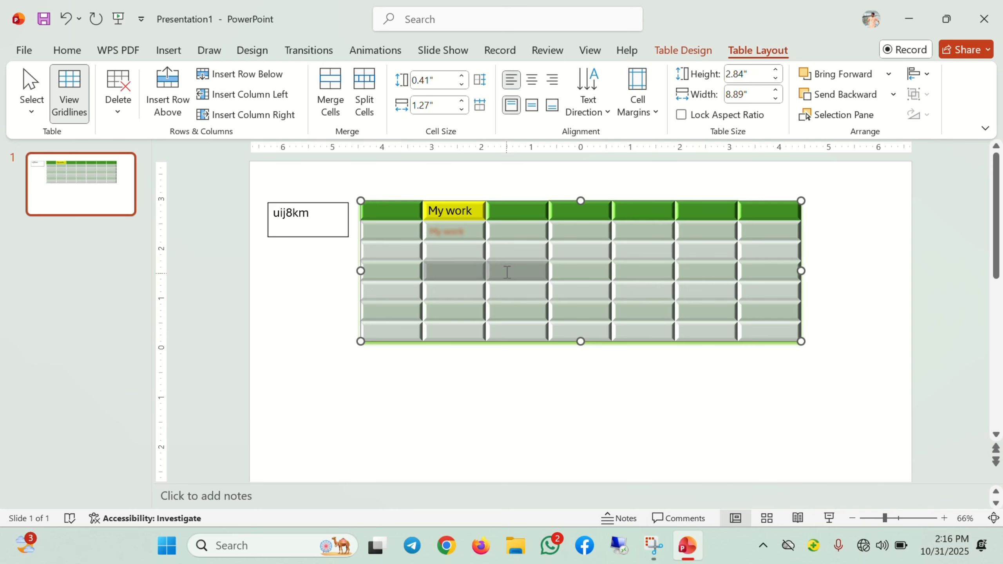
{"action": "left_click", "coordinate": [330, 91]}
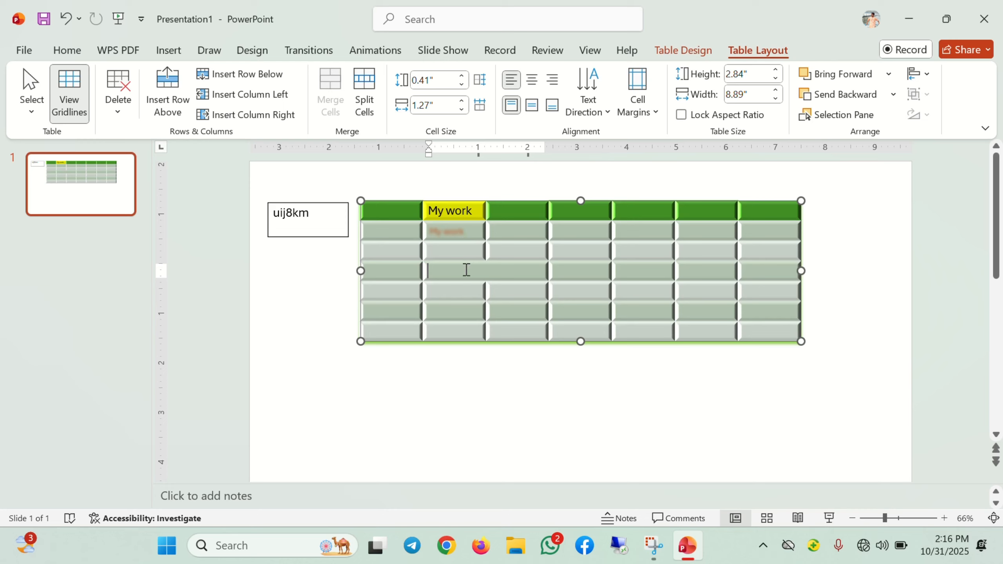
{"action": "left_click_drag", "start_coordinate": [537, 281], "coordinate": [500, 264]}
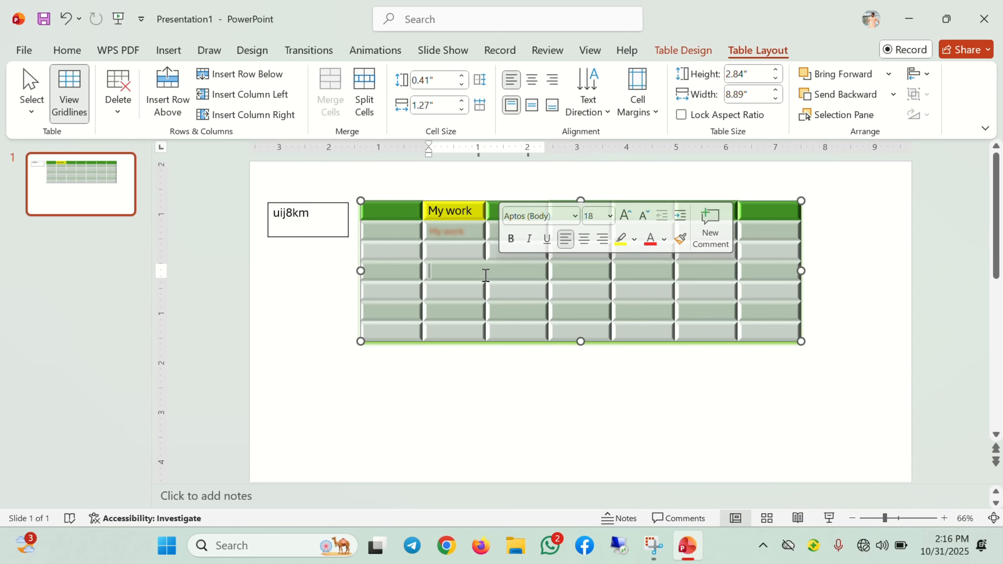
{"action": "left_click", "coordinate": [364, 93]}
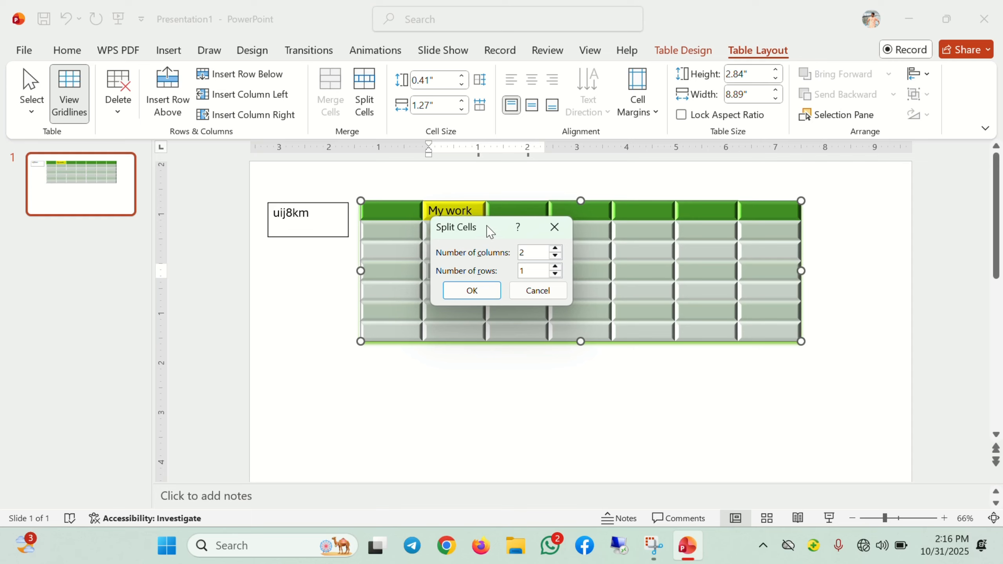
{"action": "left_click_drag", "start_coordinate": [490, 231], "coordinate": [637, 245]}
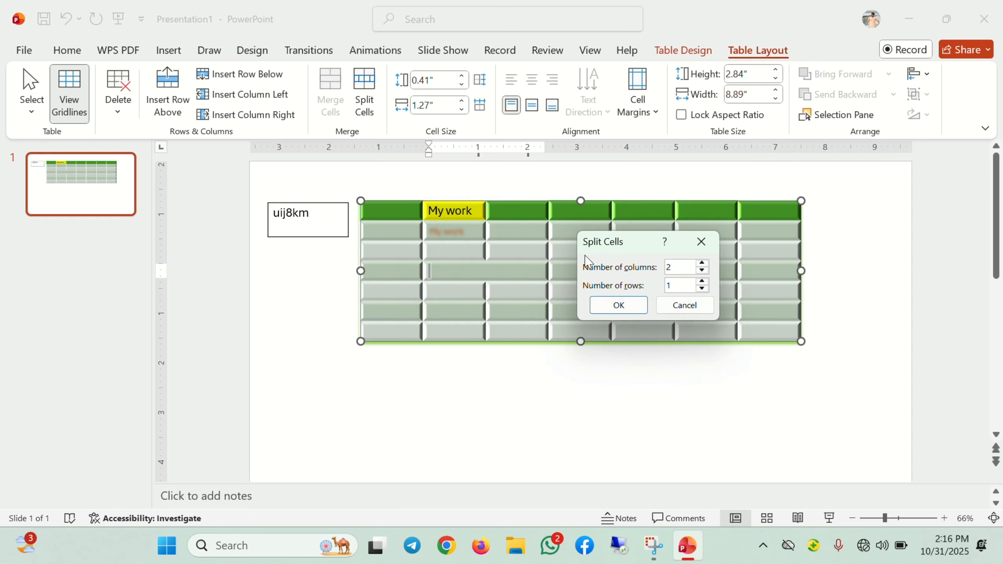
{"action": "left_click", "coordinate": [684, 269]}
{"action": "key", "text": "Return"}
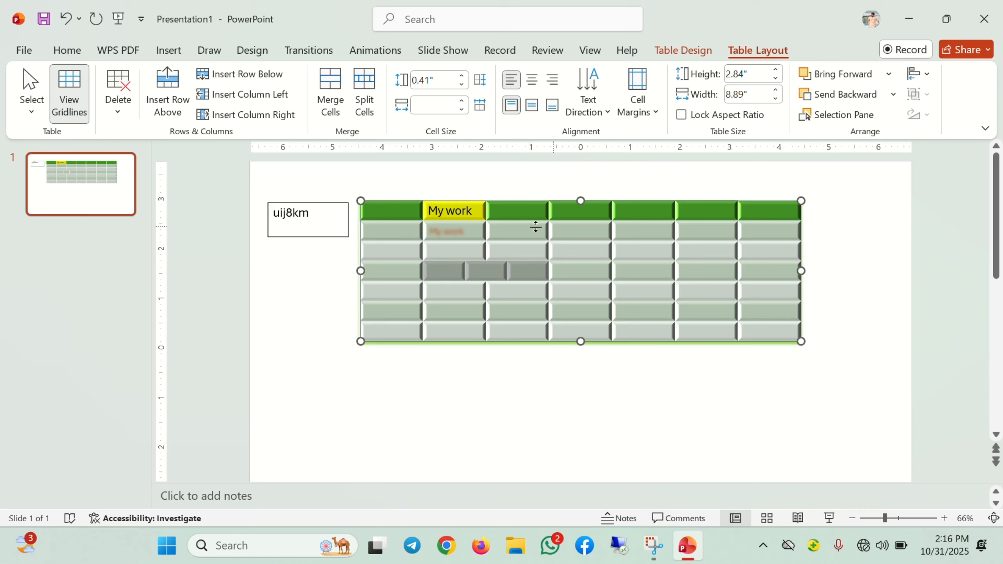
Select all cells of the table and set their height to 0.6"
{"action": "left_click", "coordinate": [396, 212]}
{"action": "mouse_move", "coordinate": [397, 212]}
{"action": "left_mouse_down"}
{"action": "mouse_move", "coordinate": [486, 245]}
{"action": "mouse_move", "coordinate": [770, 313]}
{"action": "mouse_move", "coordinate": [783, 331]}
{"action": "left_mouse_up"}
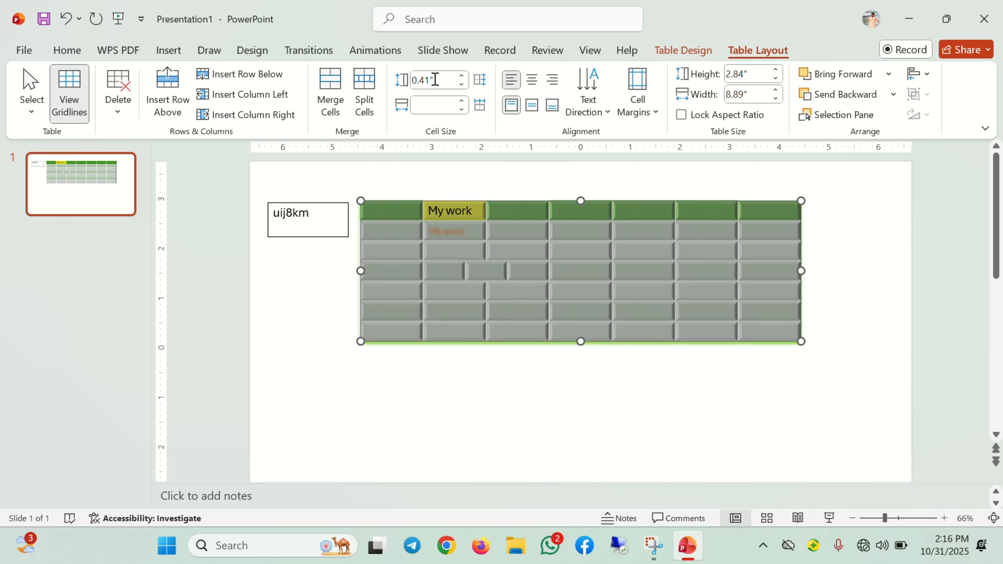
{"action": "left_click", "coordinate": [461, 75]}
{"action": "left_click", "coordinate": [461, 75]}
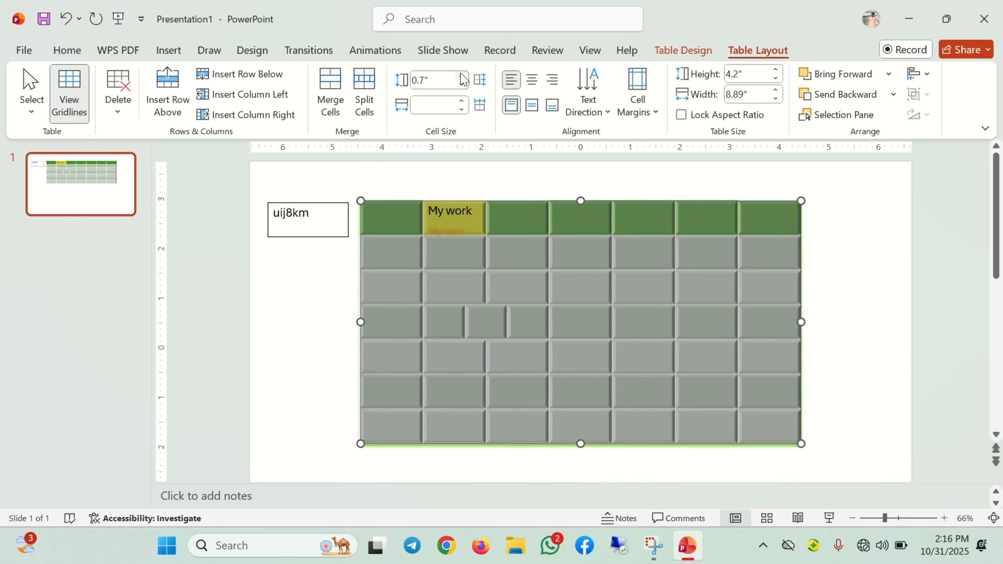
{"action": "left_click", "coordinate": [461, 76]}
{"action": "left_click", "coordinate": [462, 85]}
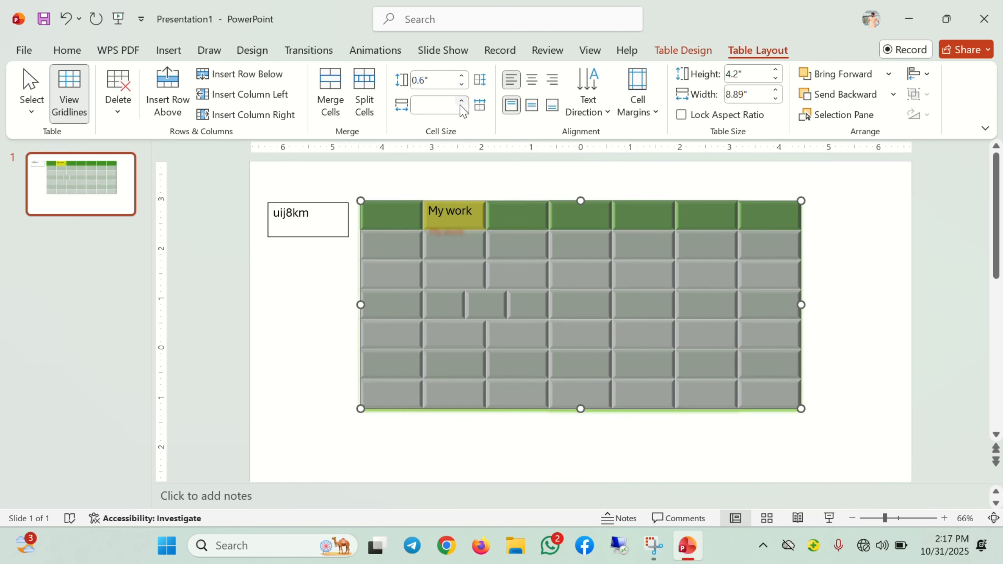
Try reducing the width of all the table's cells, and undo the change
{"action": "left_click", "coordinate": [461, 110]}
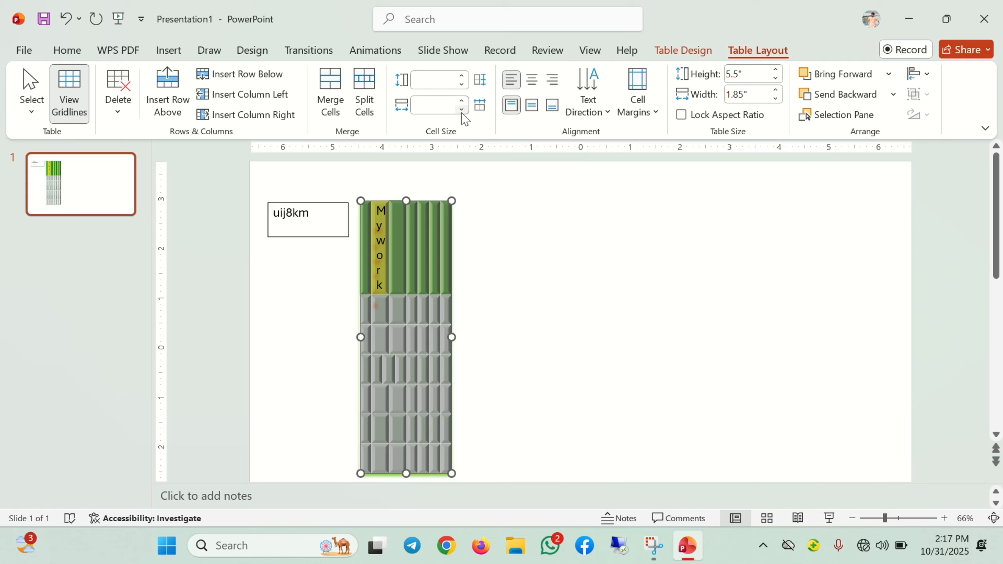
{"action": "key", "text": "ctrl+z"}
{"action": "key", "text": "ctrl+z"}
Center the content of the second row's third cell both horizontally and vertically
{"action": "left_click", "coordinate": [489, 238]}
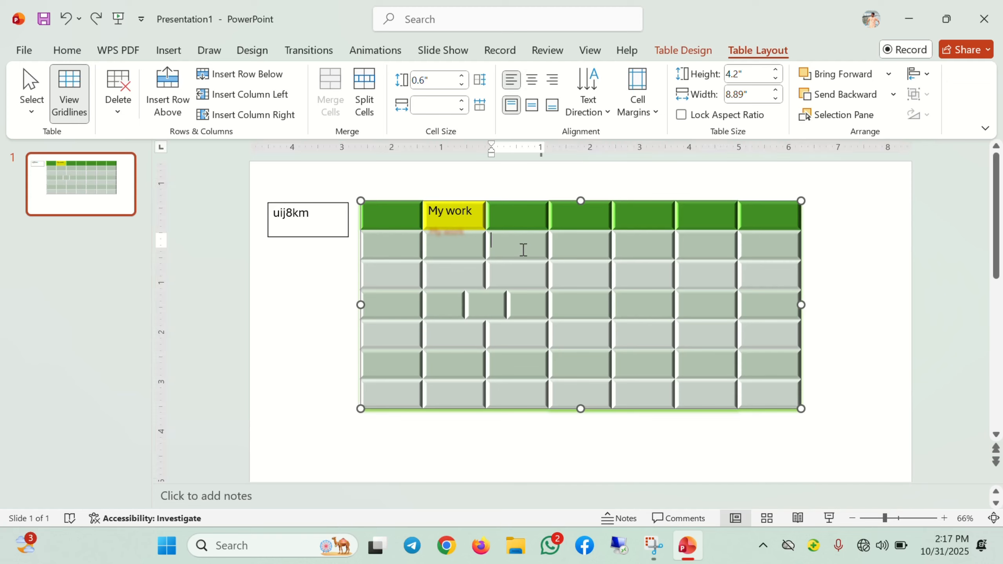
{"action": "left_click", "coordinate": [532, 80]}
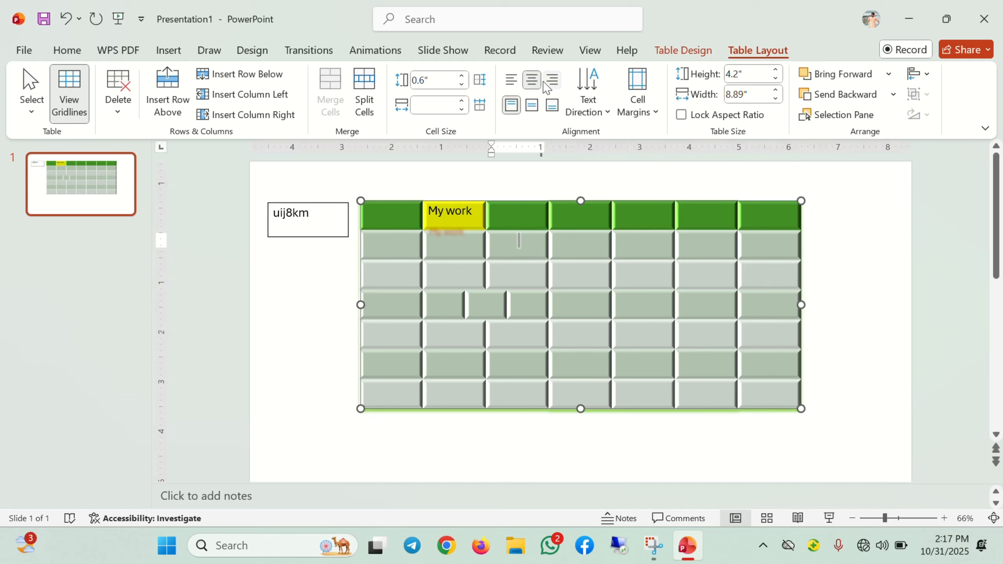
{"action": "left_click", "coordinate": [532, 105]}
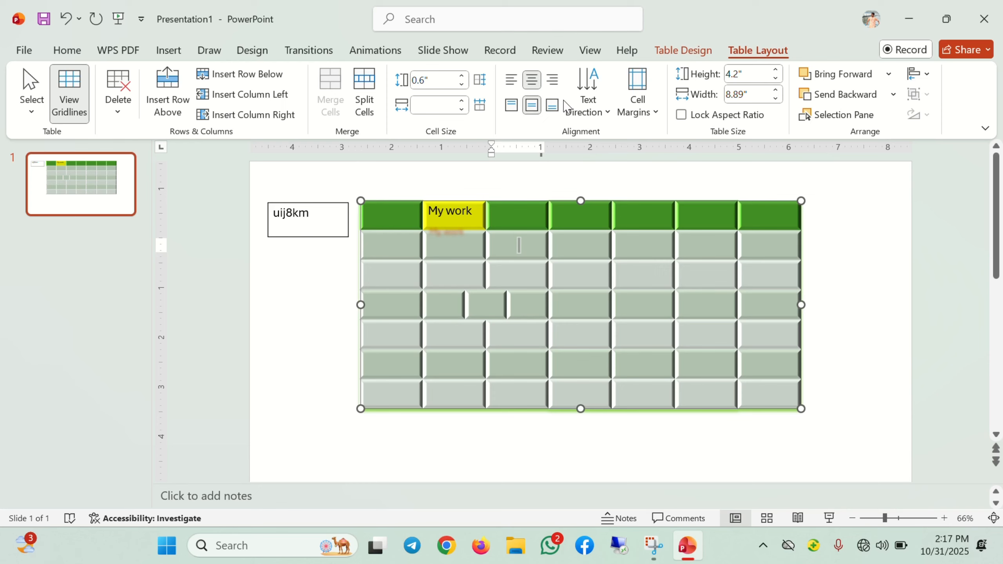
Select the "My work" text in the table's header row and rotate it 90°
{"action": "left_click", "coordinate": [602, 106]}
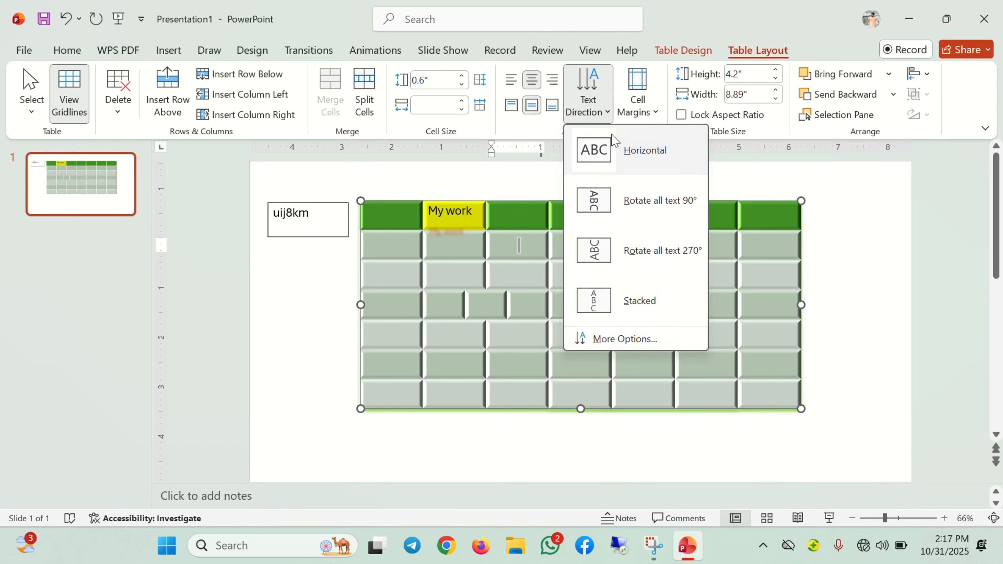
{"action": "left_click", "coordinate": [454, 216]}
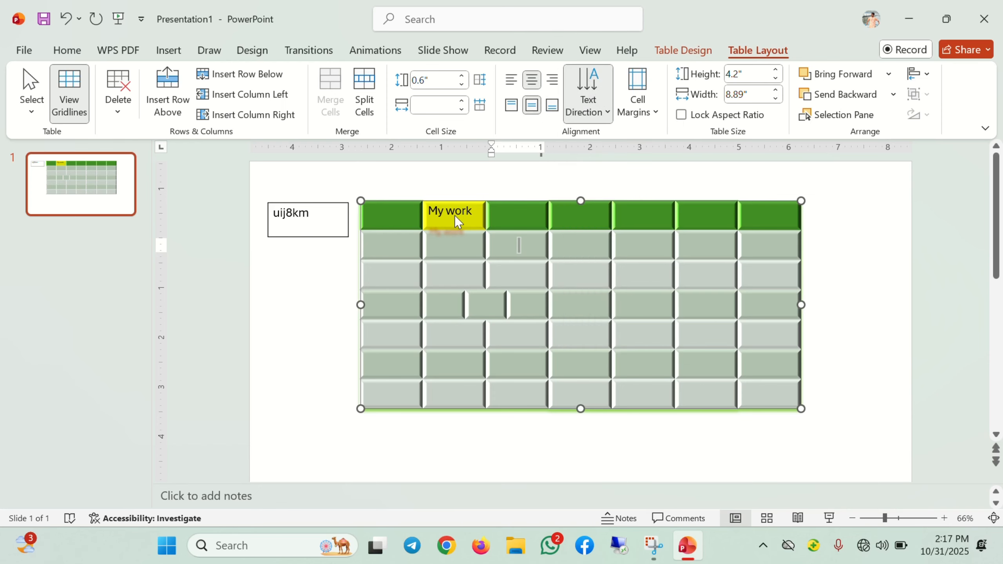
{"action": "left_click", "coordinate": [456, 215]}
{"action": "left_click", "coordinate": [473, 216]}
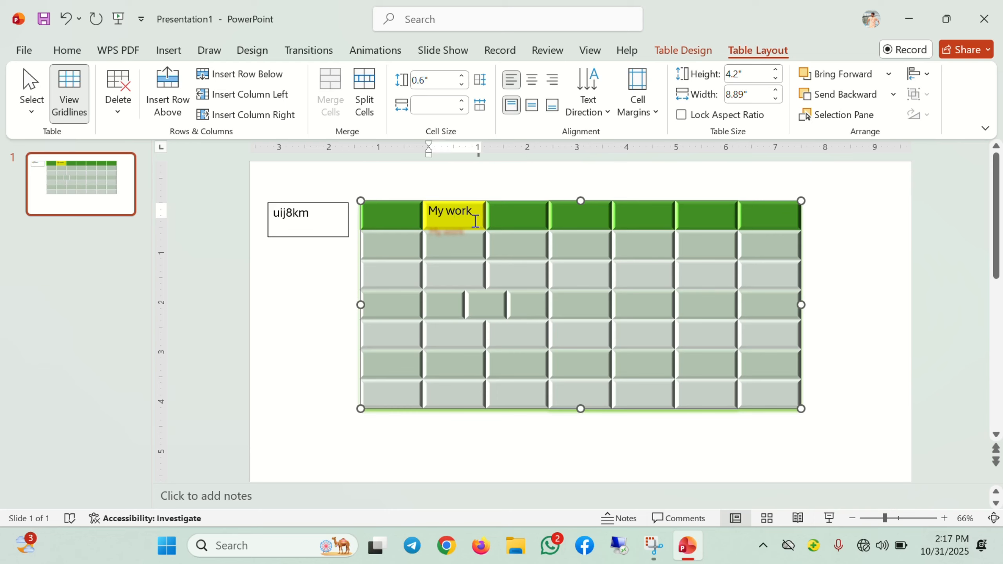
{"action": "left_click", "coordinate": [599, 108]}
{"action": "key", "text": "Escape"}
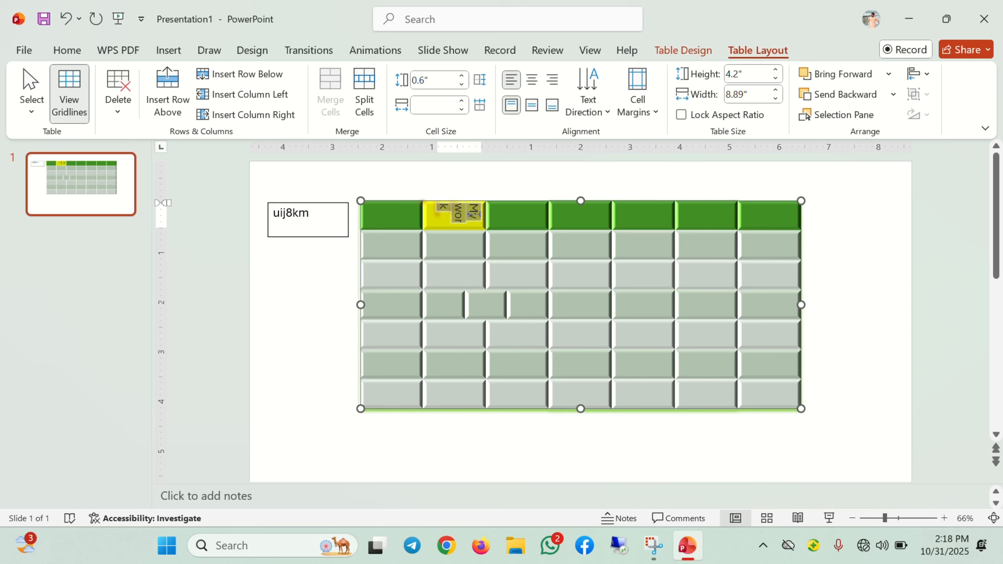
Open the additional text direction options for the "My work" cell and review its text box settings
{"action": "left_click", "coordinate": [589, 106]}
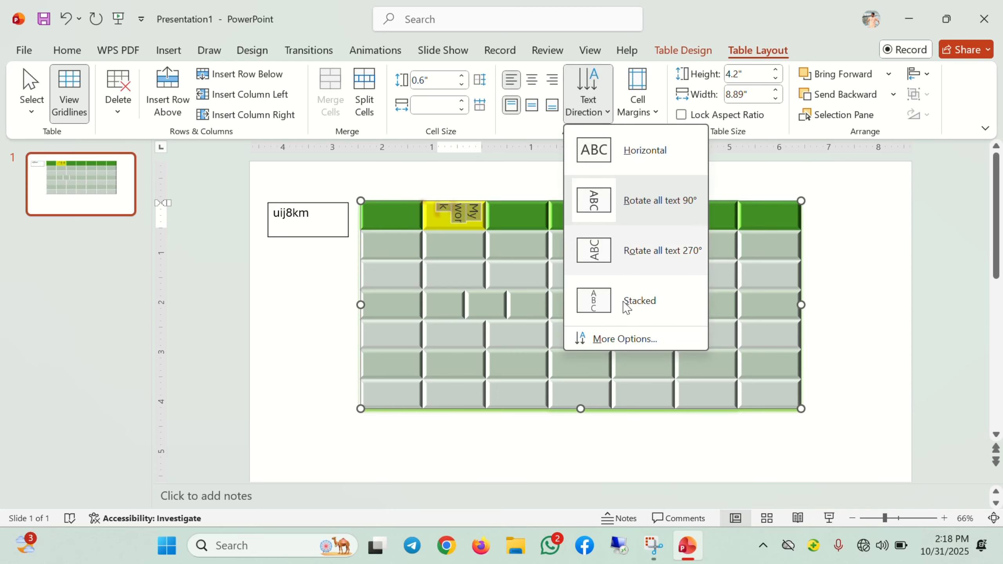
{"action": "left_click", "coordinate": [623, 337]}
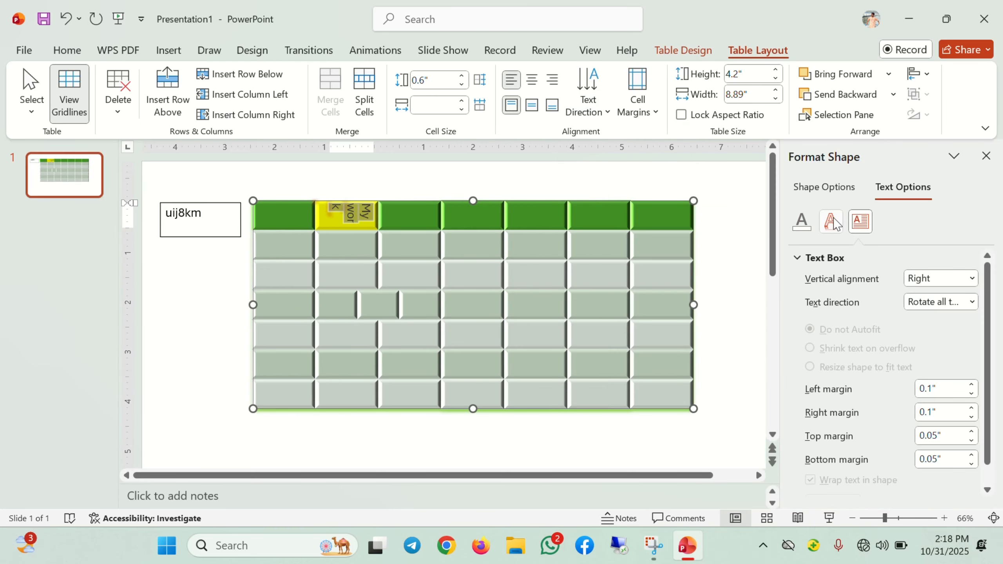
{"action": "scroll", "coordinate": [877, 330], "scroll_direction": "down", "scroll_amount": 1}
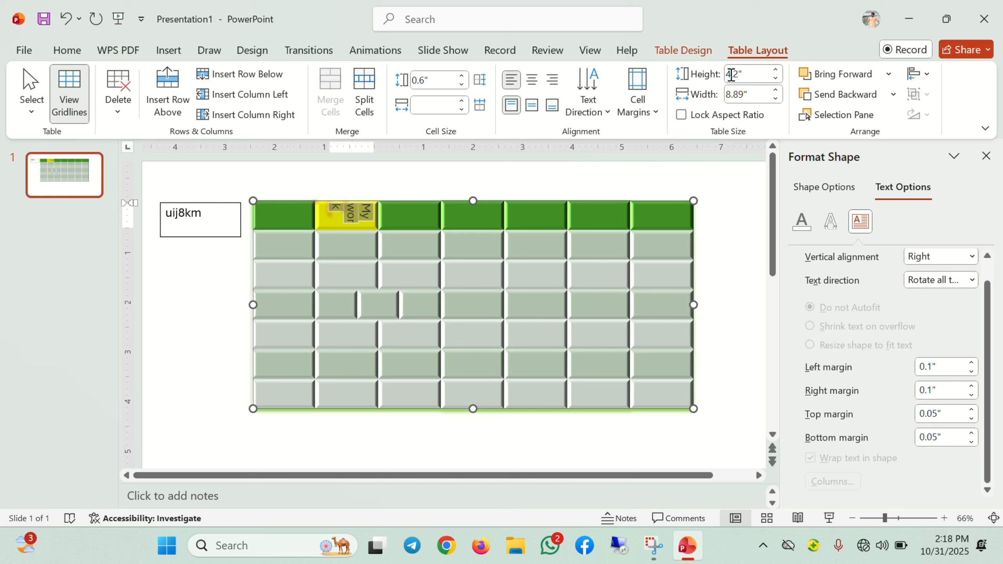
Try the None and Wide cell margins on the "My work" cell, undoing each one
{"action": "left_click", "coordinate": [650, 105]}
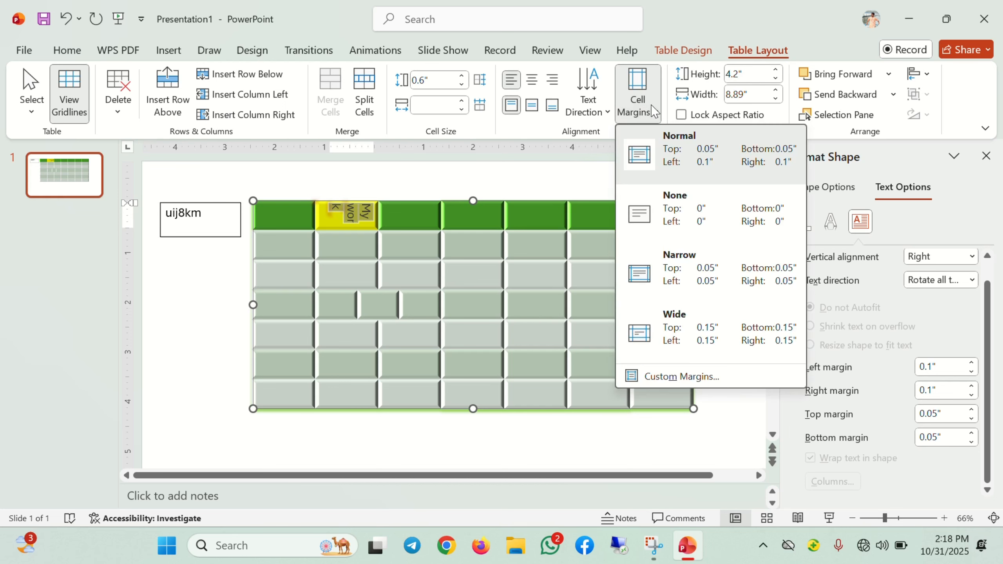
{"action": "left_click", "coordinate": [670, 202]}
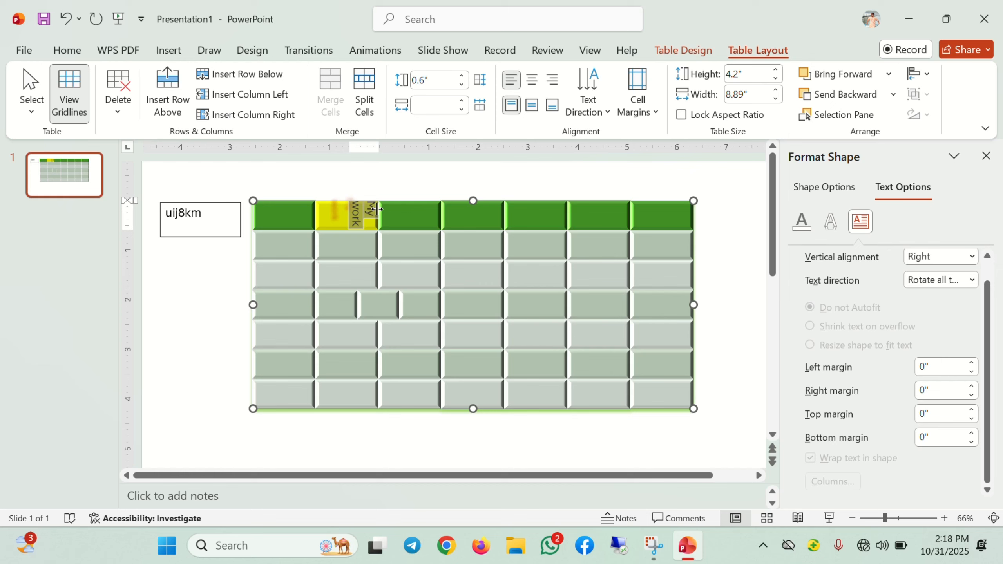
{"action": "key", "text": "ctrl+z"}
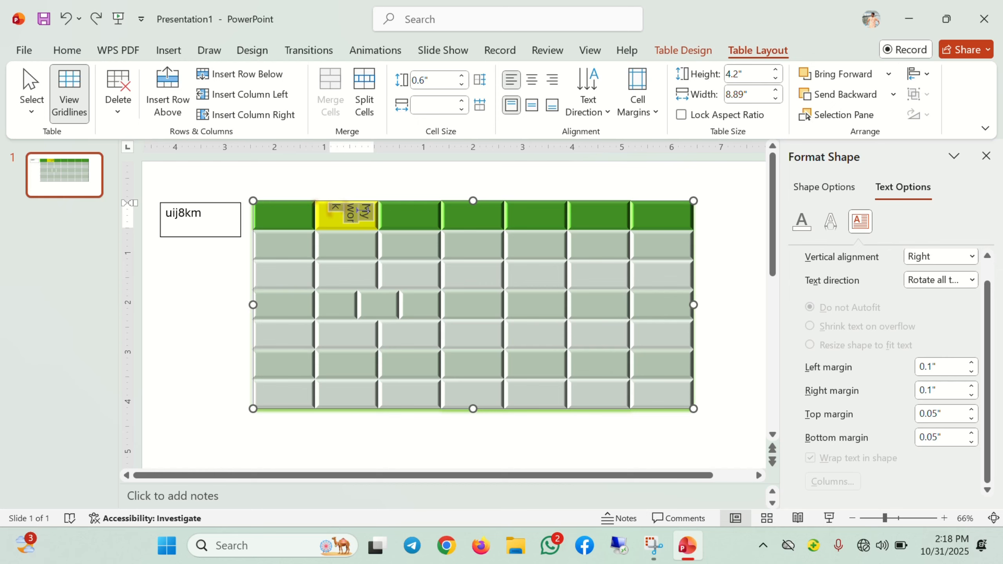
{"action": "left_click", "coordinate": [637, 99]}
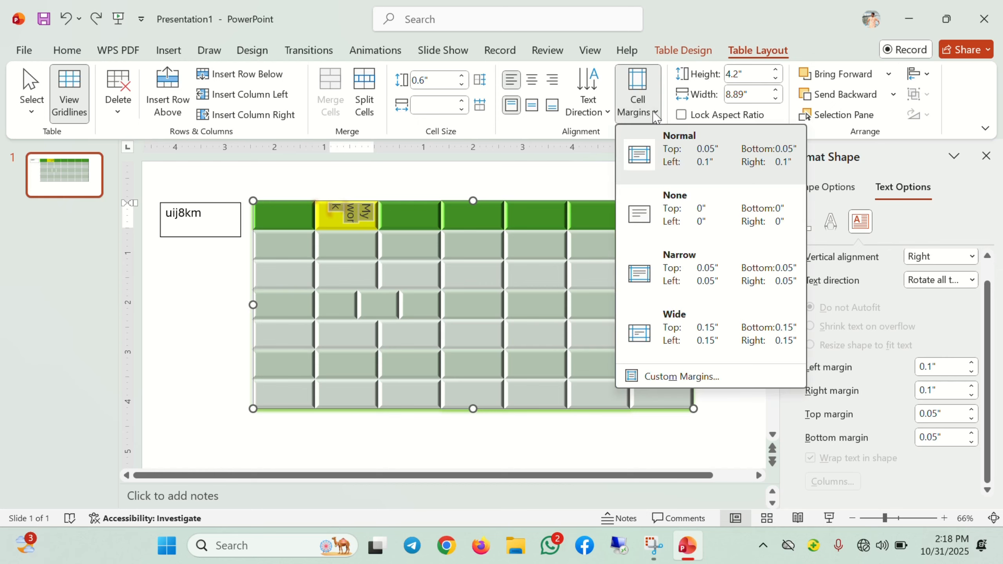
{"action": "left_click", "coordinate": [691, 316]}
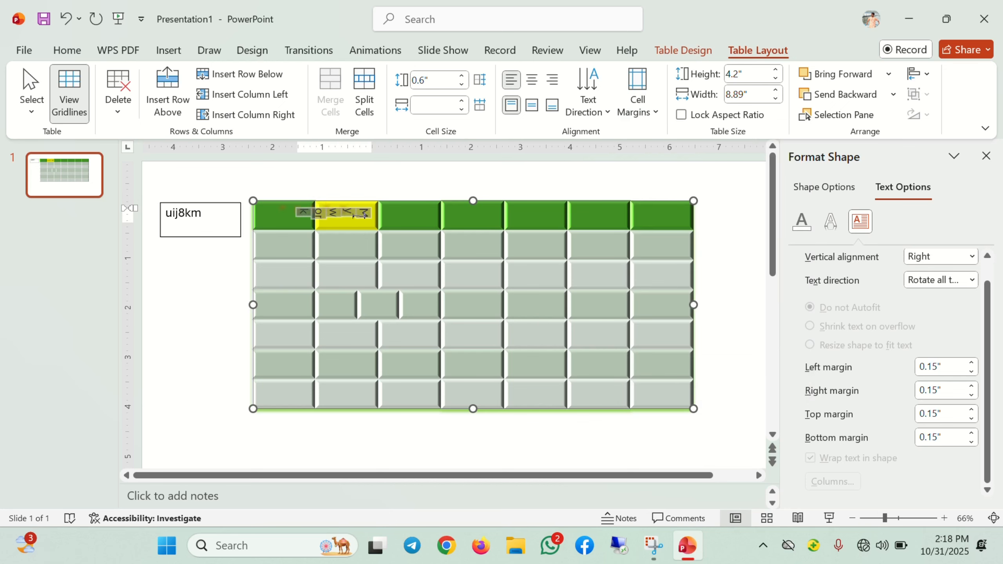
{"action": "key", "text": "ctrl+z"}
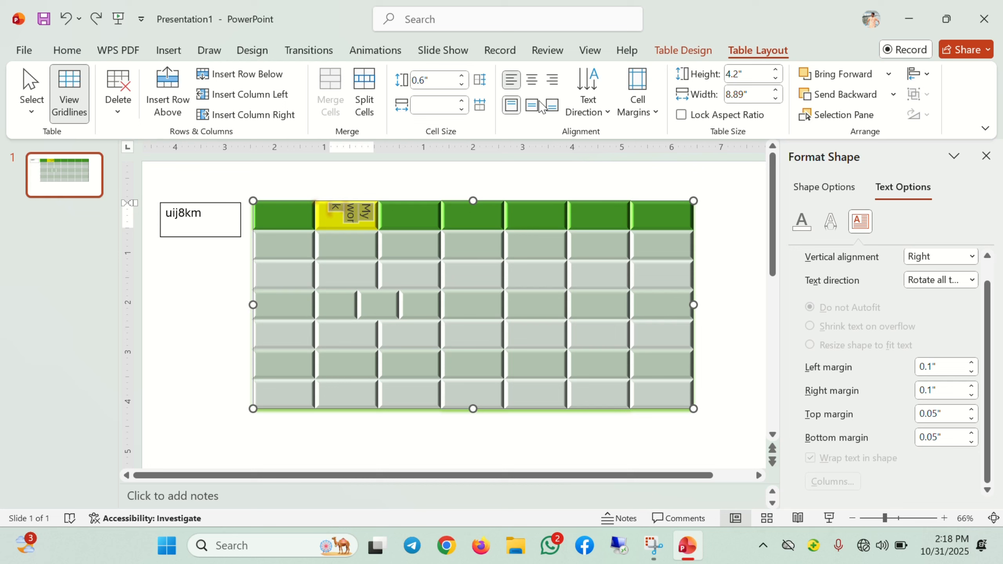
Examine the custom margin settings with their alignment and text direction choices for the "My work" cell, and close them without changes
{"action": "left_click", "coordinate": [632, 110]}
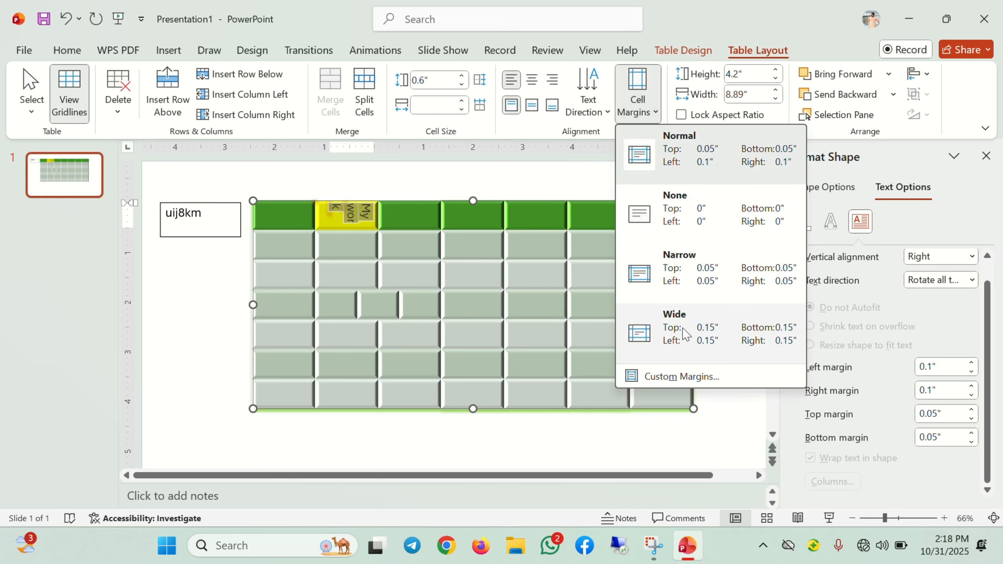
{"action": "left_click", "coordinate": [681, 376]}
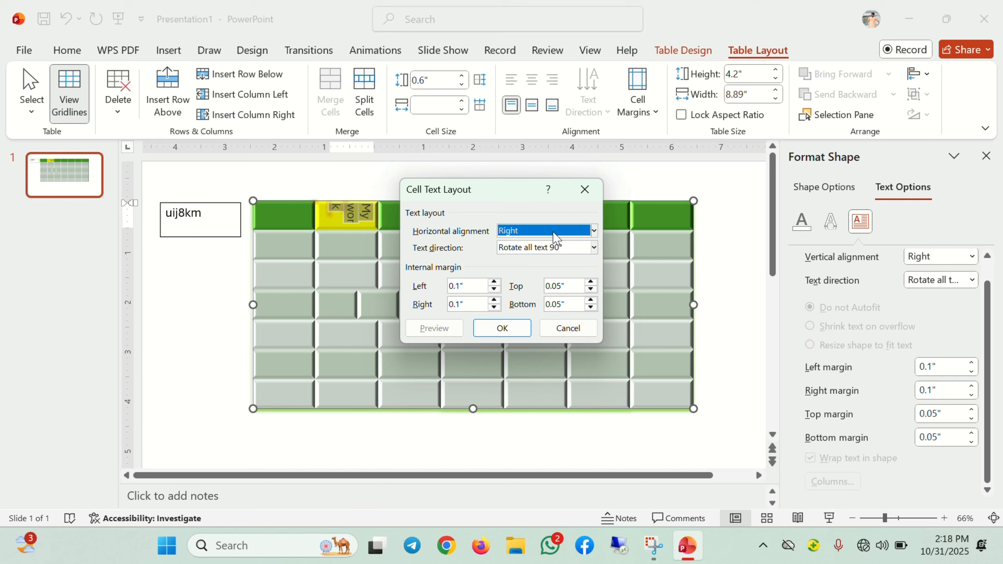
{"action": "left_click", "coordinate": [594, 231]}
{"action": "left_click", "coordinate": [594, 232]}
{"action": "left_click", "coordinate": [595, 248]}
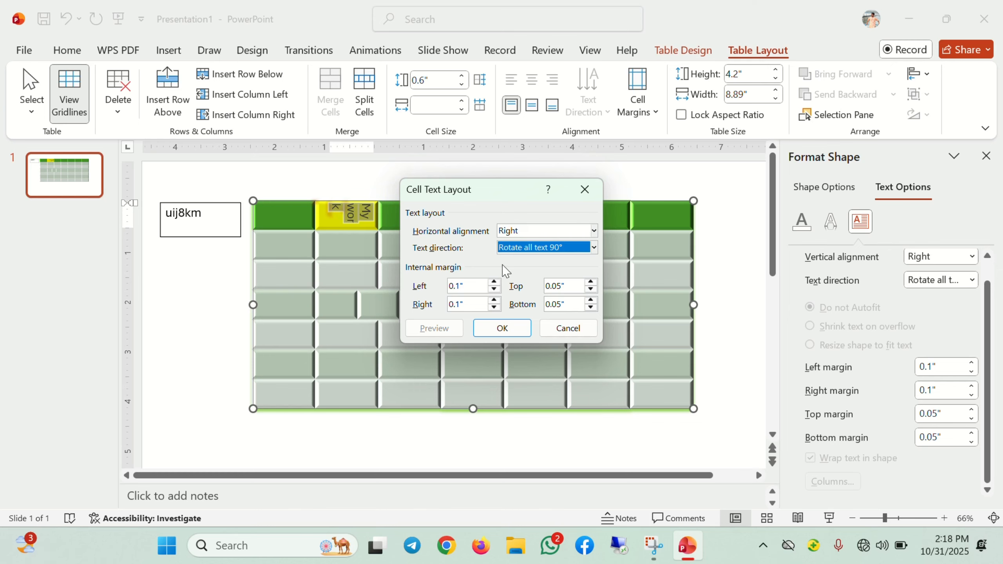
{"action": "left_click", "coordinate": [568, 328]}
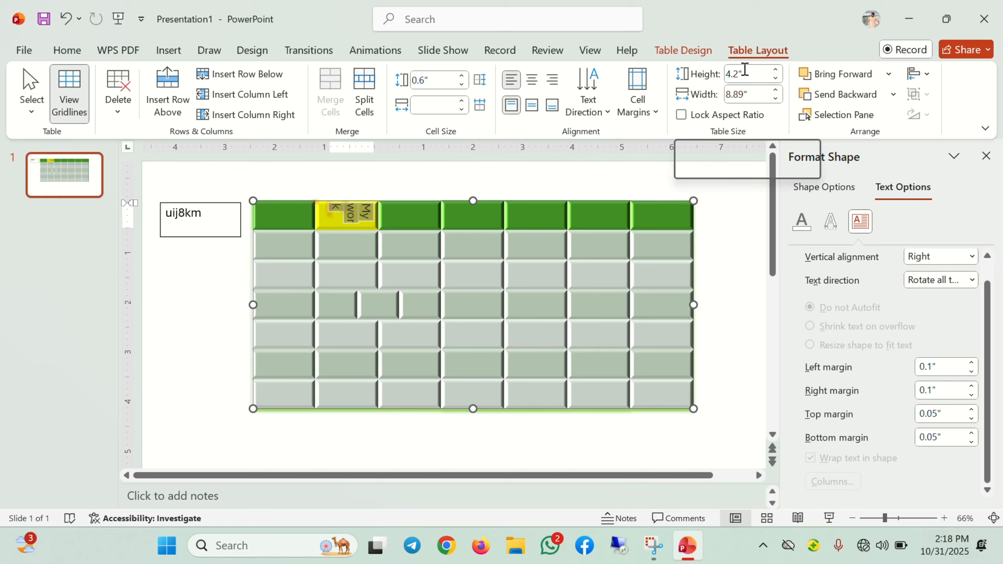
Set the overall table height to 4.1" and its width to 8.9"
{"action": "left_click", "coordinate": [776, 79]}
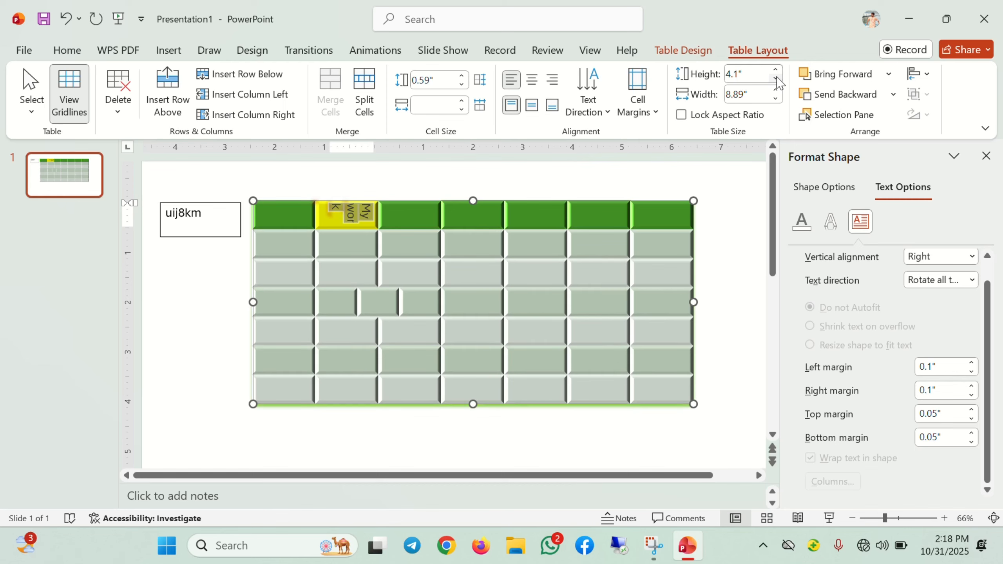
{"action": "left_click", "coordinate": [776, 70]}
{"action": "left_click", "coordinate": [776, 99]}
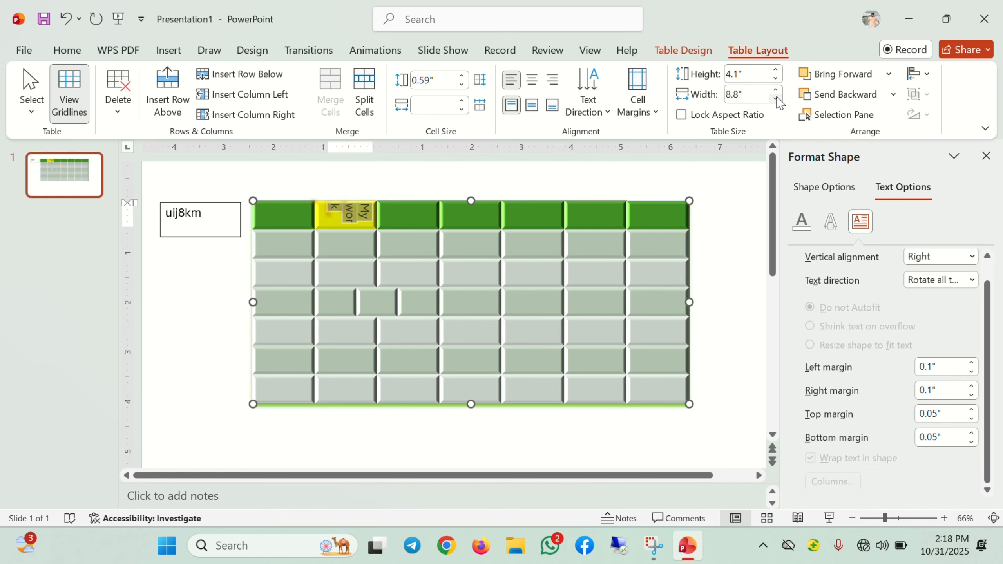
{"action": "left_click", "coordinate": [776, 90]}
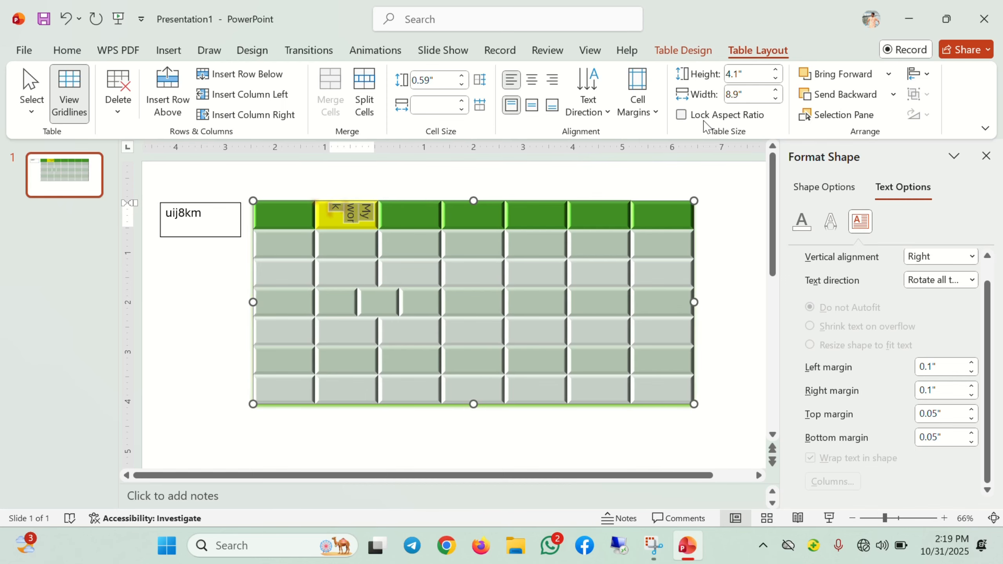
Lock the table's aspect ratio, resize it proportionally to a width of 8.8", and unlock the ratio
{"action": "left_click", "coordinate": [681, 114]}
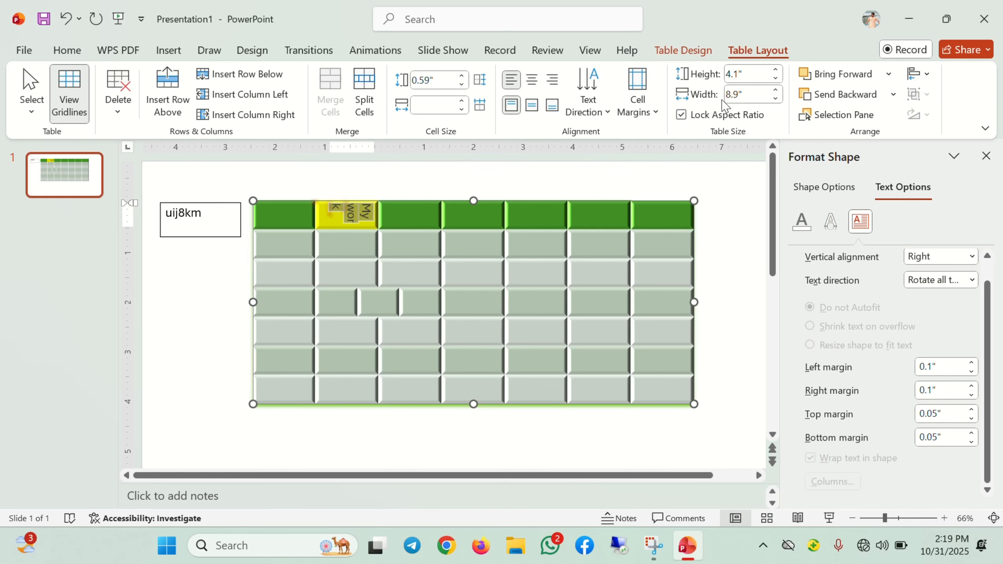
{"action": "left_click", "coordinate": [776, 79]}
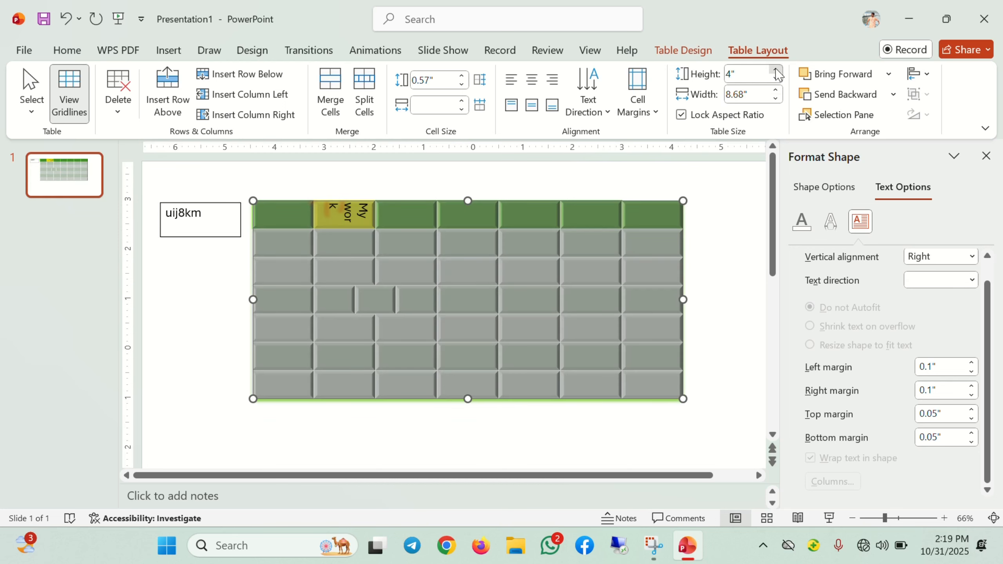
{"action": "left_click", "coordinate": [776, 70]}
{"action": "left_click", "coordinate": [775, 99]}
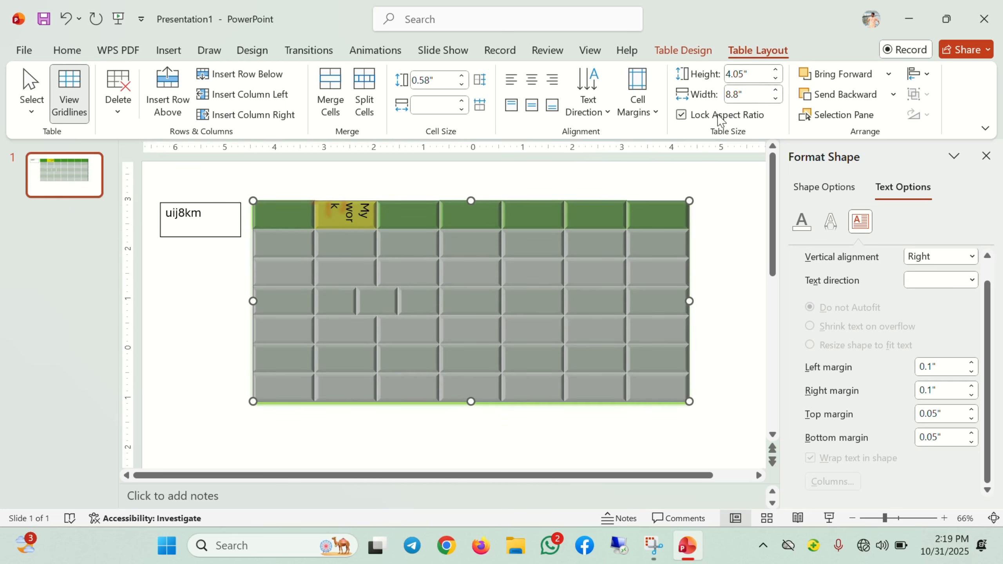
{"action": "left_click", "coordinate": [683, 116]}
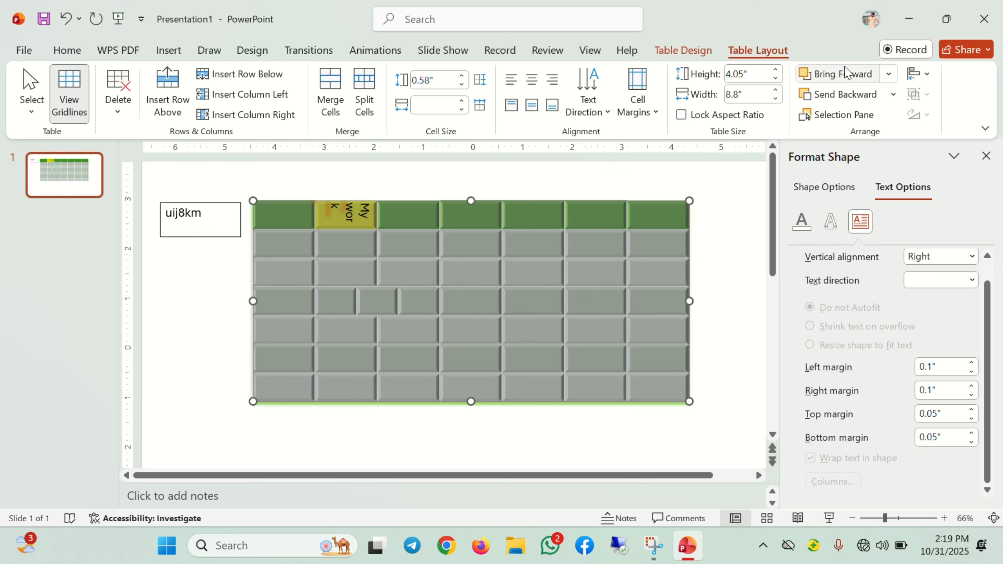
Duplicate the large table and move the copy so that it overlaps the original's lower-right part
{"action": "left_click", "coordinate": [887, 75]}
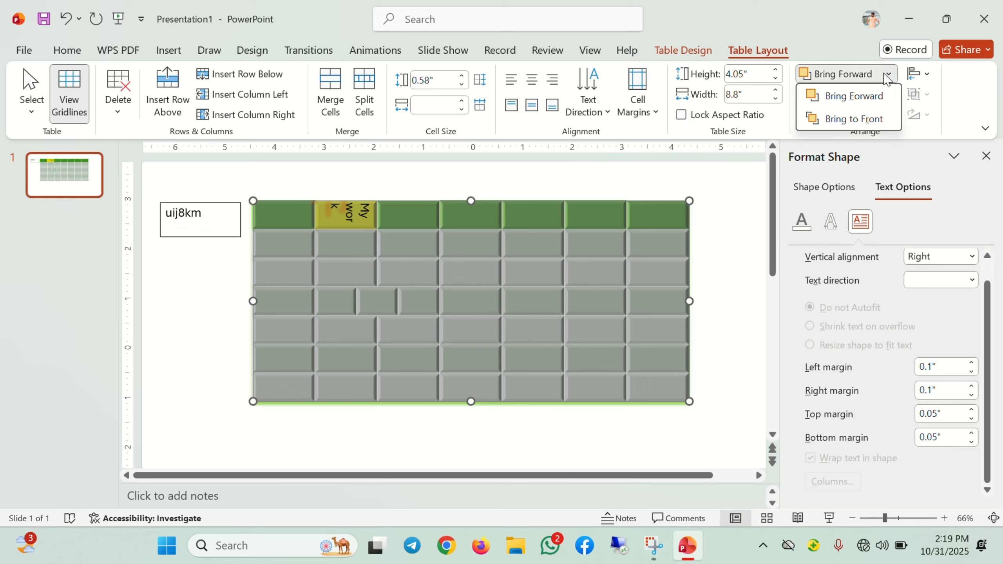
{"action": "left_click", "coordinate": [888, 75]}
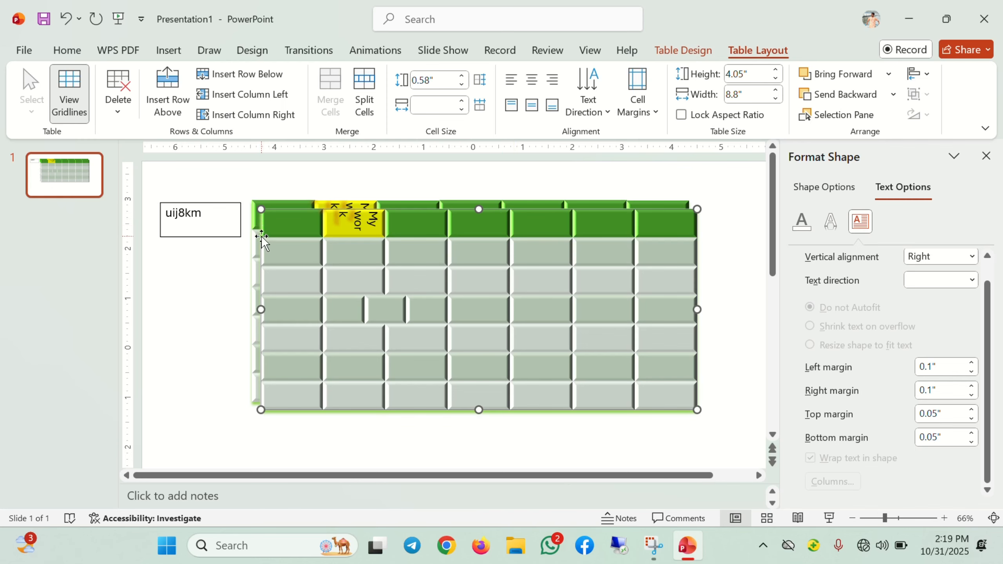
{"action": "left_click_drag", "start_coordinate": [261, 236], "coordinate": [554, 301]}
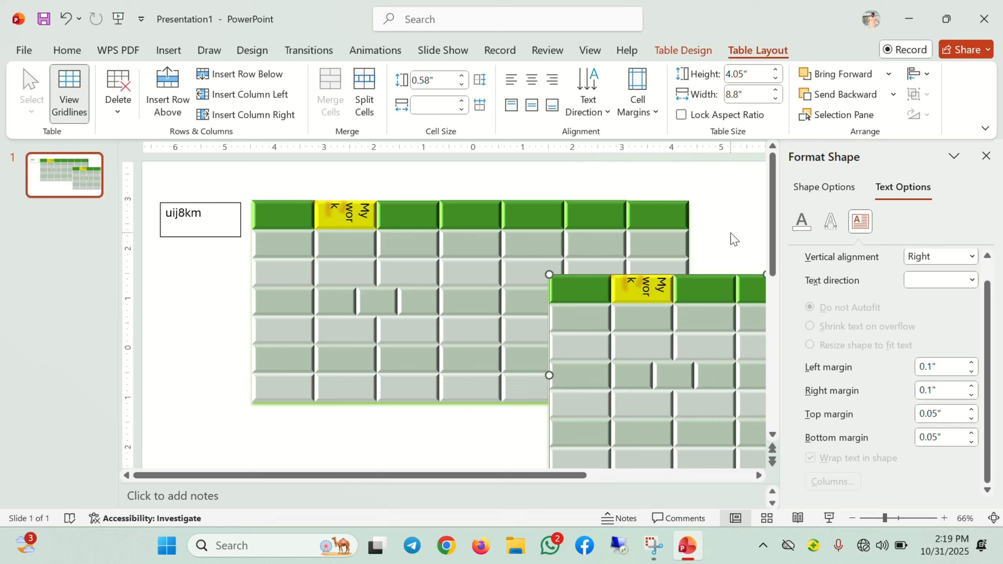
Send the duplicate table backward until it lies behind the original table
{"action": "left_click", "coordinate": [870, 96]}
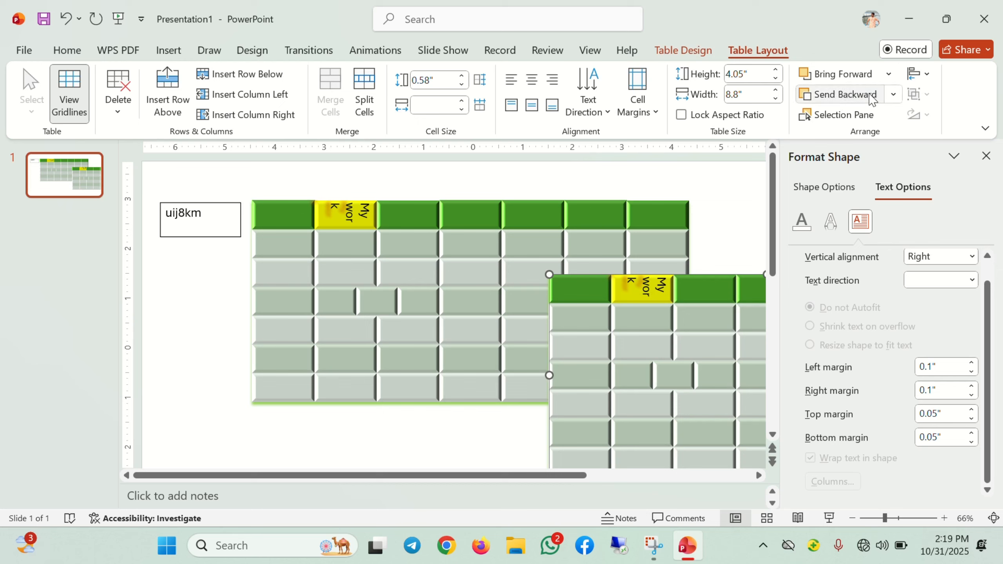
{"action": "left_click", "coordinate": [892, 95]}
{"action": "left_click", "coordinate": [856, 116]}
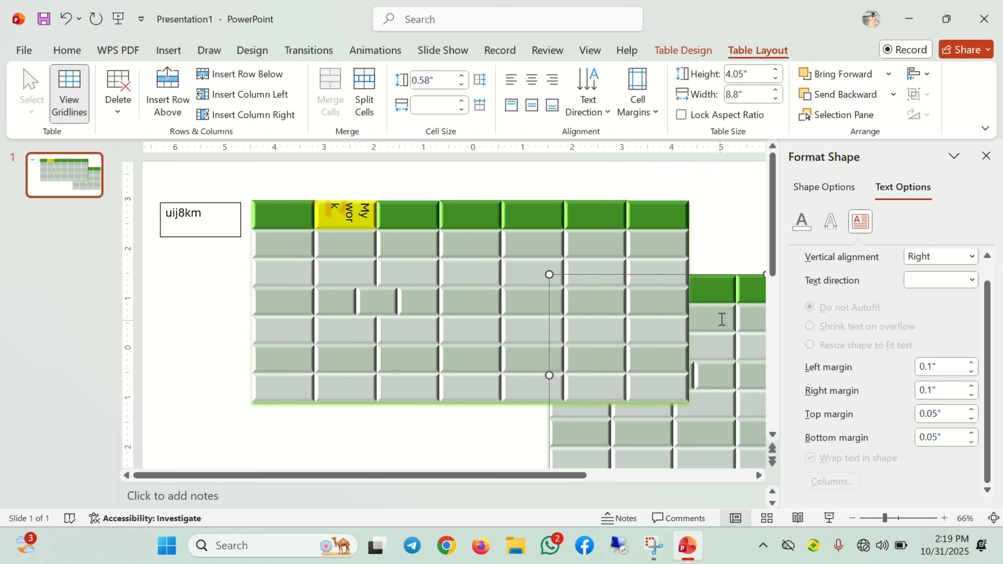
Show the list of objects on the slide and select Table 6 in it
{"action": "left_click", "coordinate": [867, 119]}
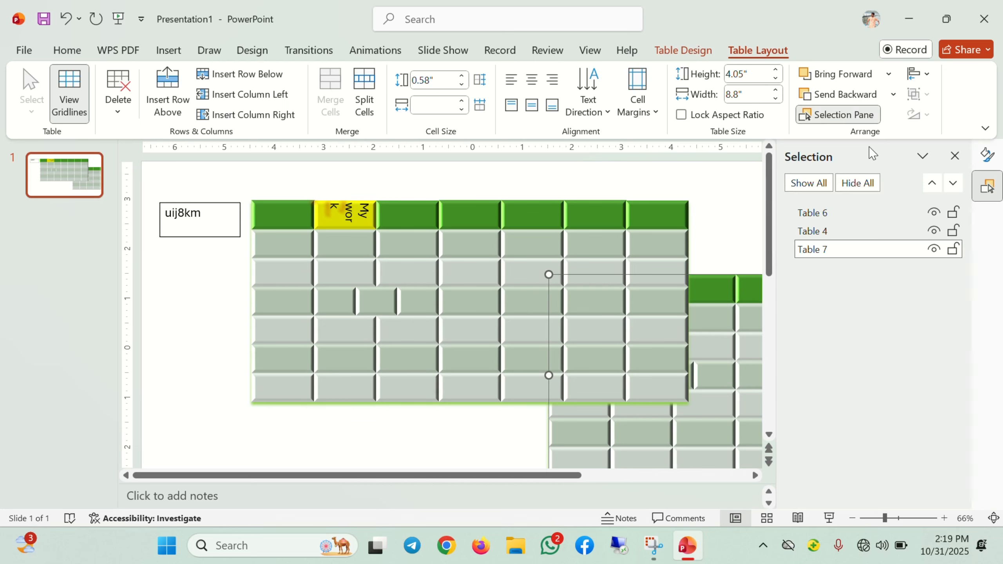
{"action": "left_click", "coordinate": [863, 215]}
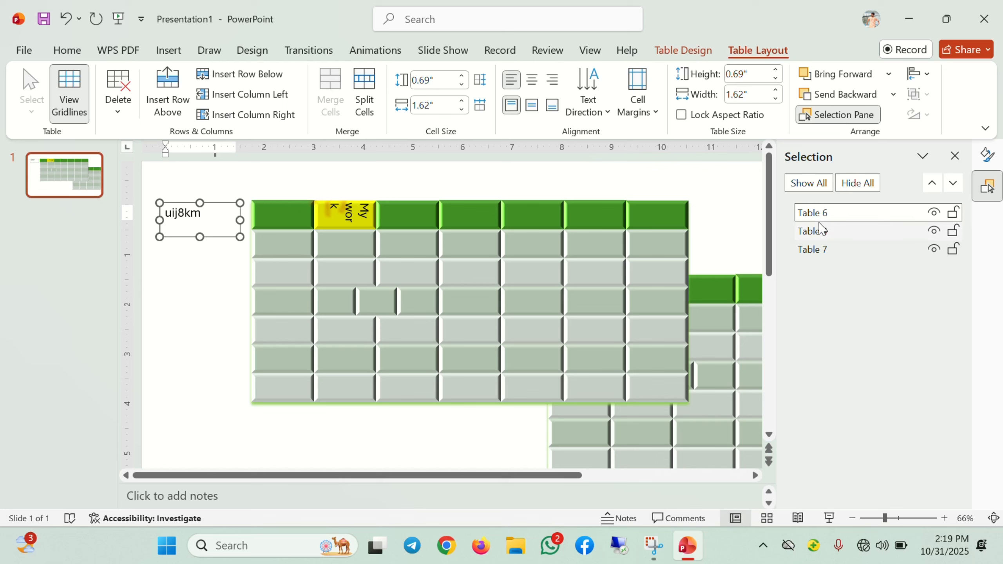
Rename Table 4 in the object list as "Daily working time" and select Table 7
{"action": "left_click", "coordinate": [821, 231]}
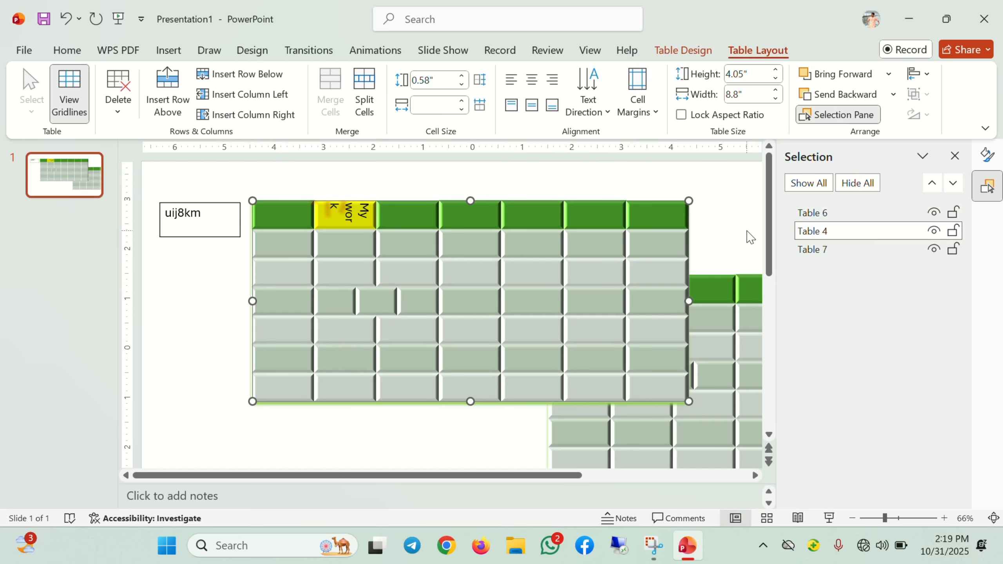
{"action": "left_click", "coordinate": [833, 231]}
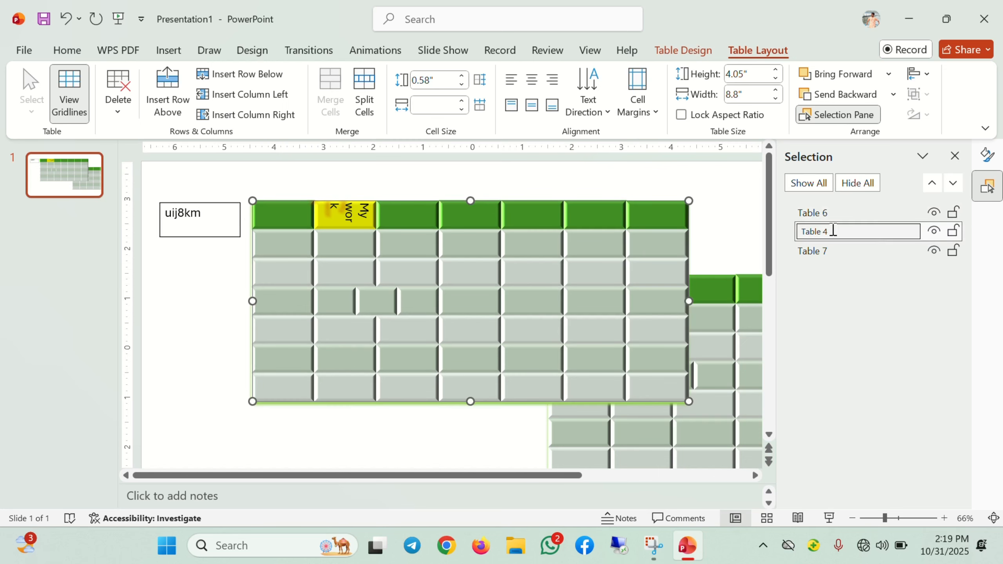
{"action": "key", "text": "ctrl+a"}
{"action": "type", "text": "D"}
{"action": "type", "text": "me"}
{"action": "key", "text": "Return"}
{"action": "left_click", "coordinate": [851, 213]}
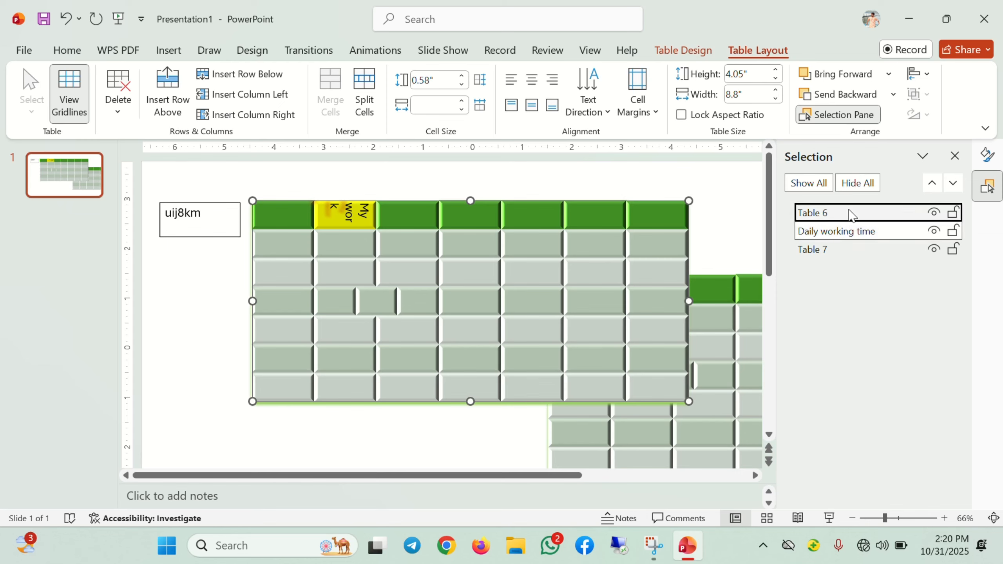
{"action": "left_click", "coordinate": [836, 252]}
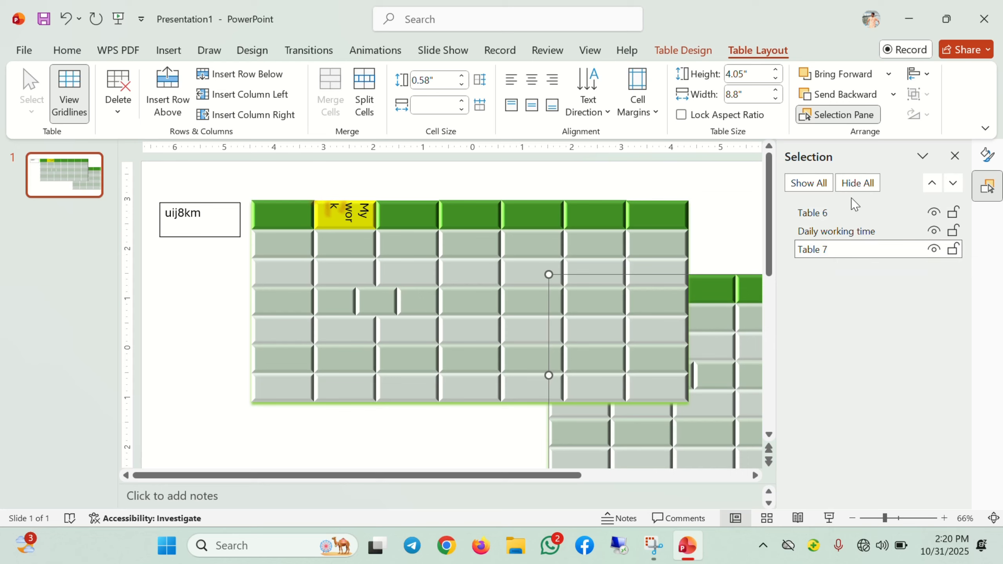
Try Table 7 at the slide's left edge, horizontal center and right edge in turn
{"action": "left_click", "coordinate": [923, 75]}
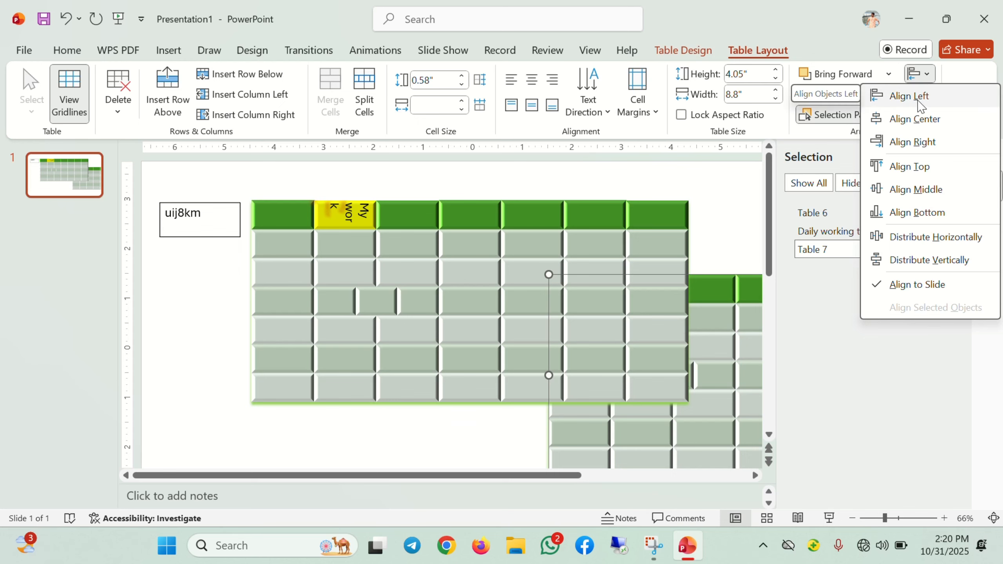
{"action": "left_click", "coordinate": [920, 106]}
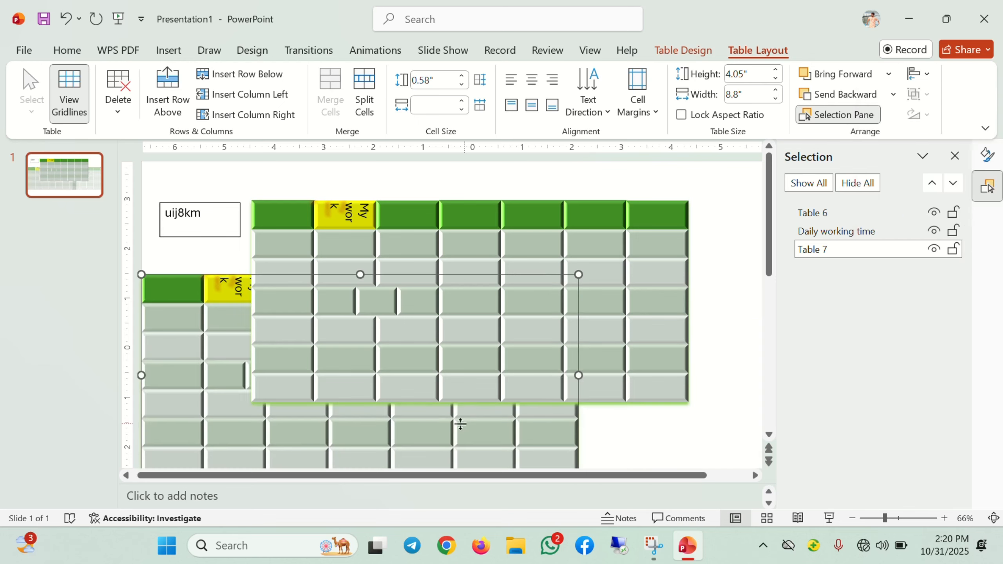
{"action": "left_click", "coordinate": [926, 76]}
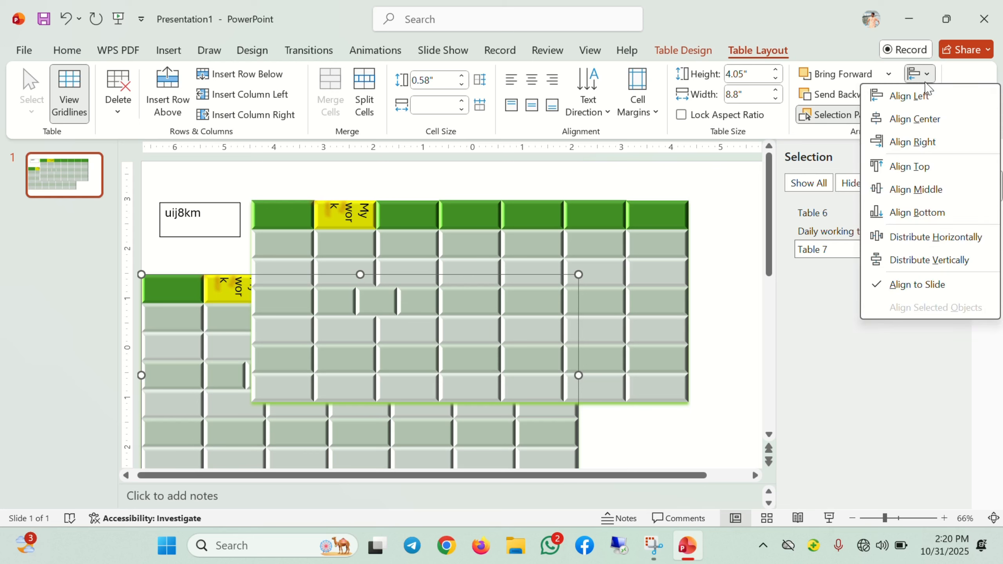
{"action": "left_click", "coordinate": [933, 127]}
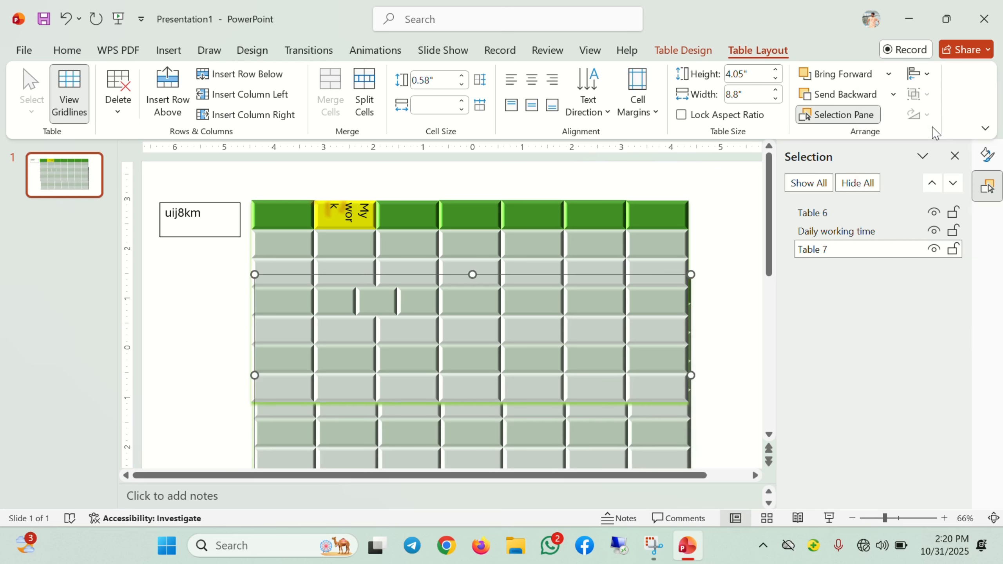
{"action": "left_click", "coordinate": [920, 74]}
{"action": "left_click", "coordinate": [912, 142]}
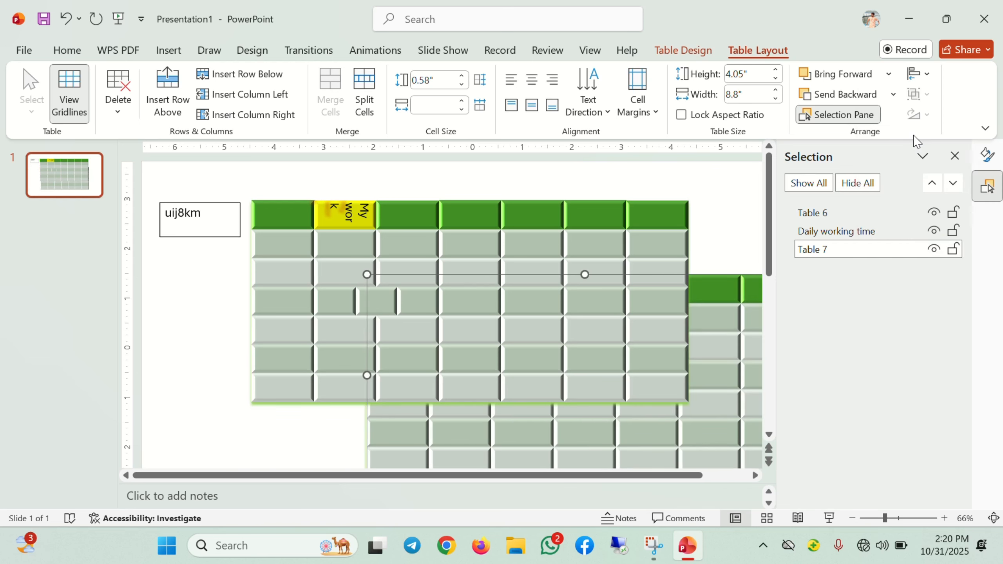
Align Table 7 to the slide's vertical middle and horizontal center
{"action": "left_click", "coordinate": [932, 76]}
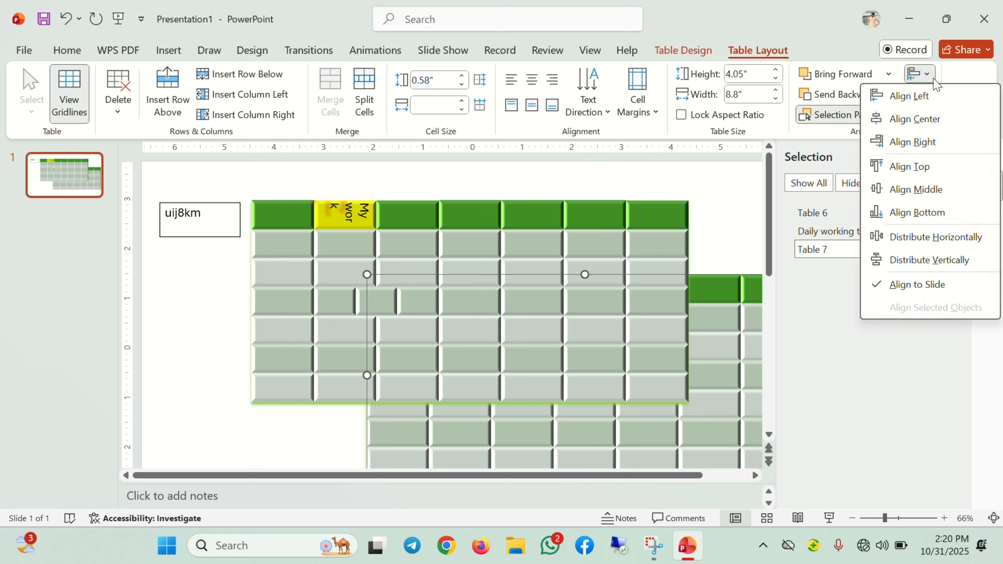
{"action": "left_click", "coordinate": [940, 190]}
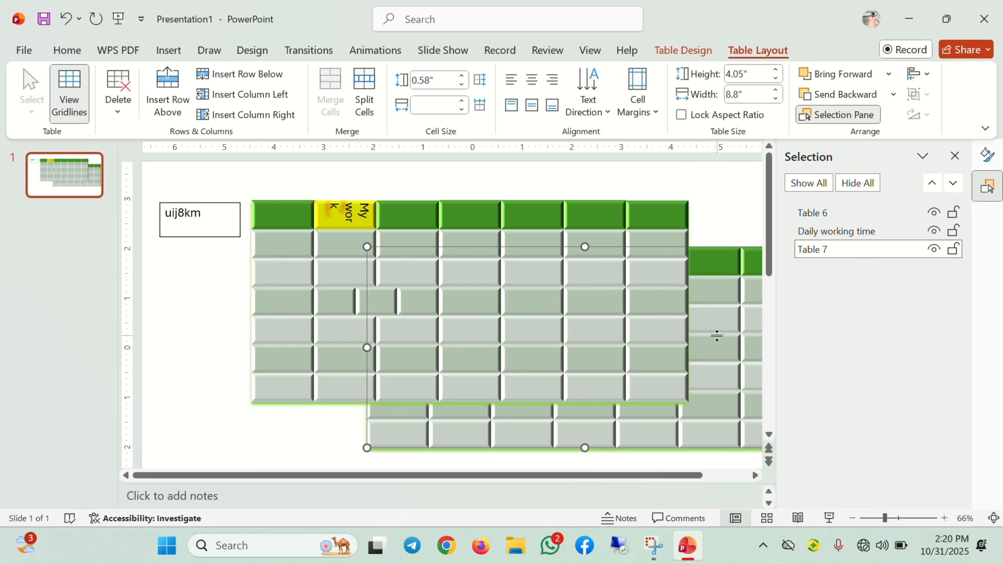
{"action": "left_click", "coordinate": [920, 75]}
{"action": "left_click", "coordinate": [920, 119]}
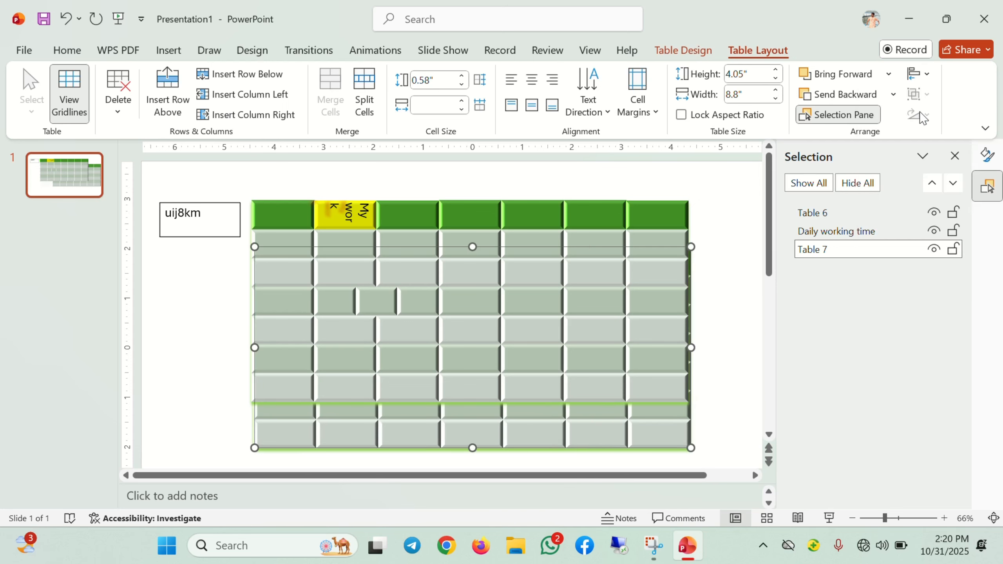
{"action": "left_click", "coordinate": [919, 78]}
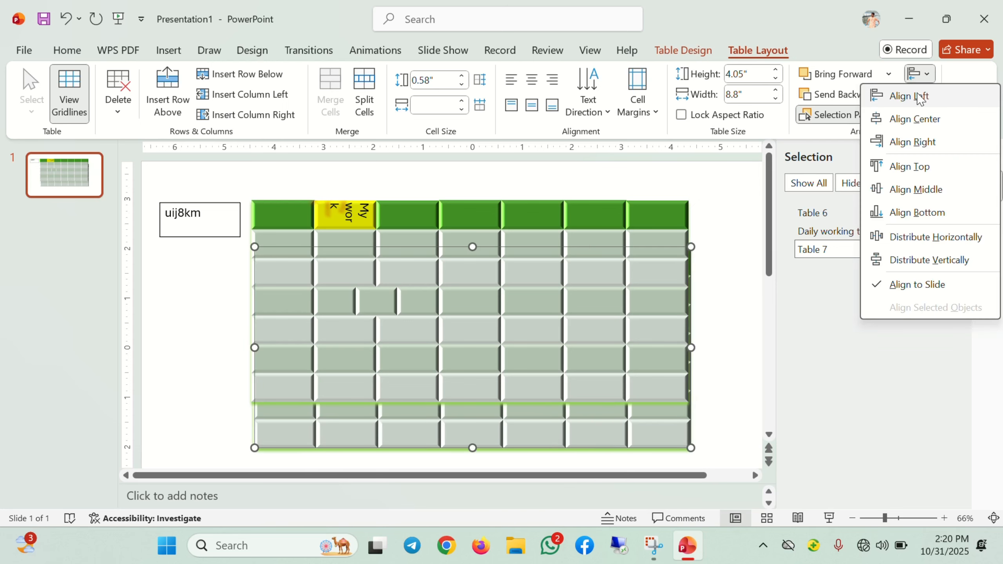
{"action": "left_click", "coordinate": [945, 193]}
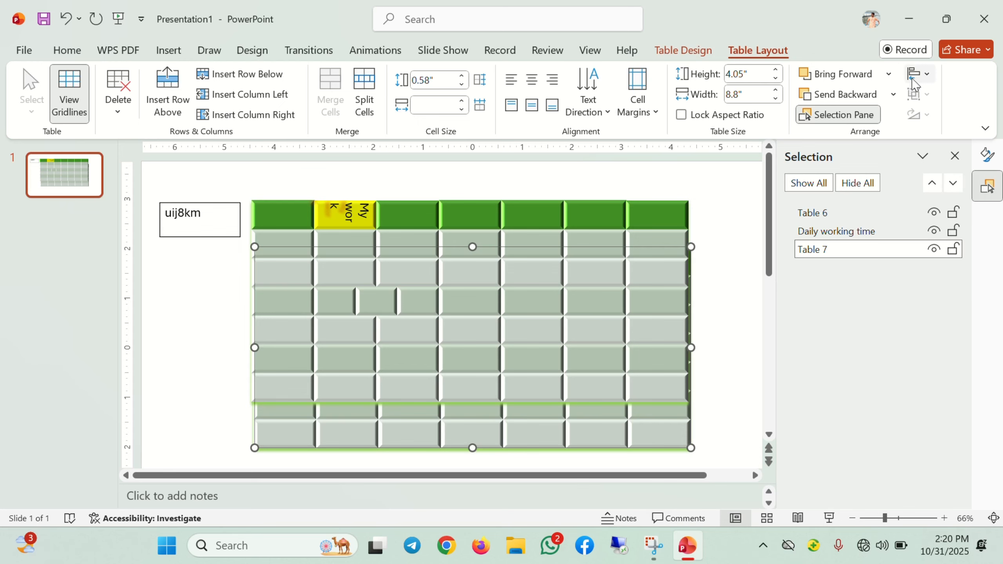
{"action": "left_click", "coordinate": [914, 79]}
{"action": "left_click", "coordinate": [926, 192]}
Select the Daily working time table and align it to the vertical middle of the slide
{"action": "scroll", "coordinate": [645, 226], "scroll_direction": "down", "scroll_amount": 2}
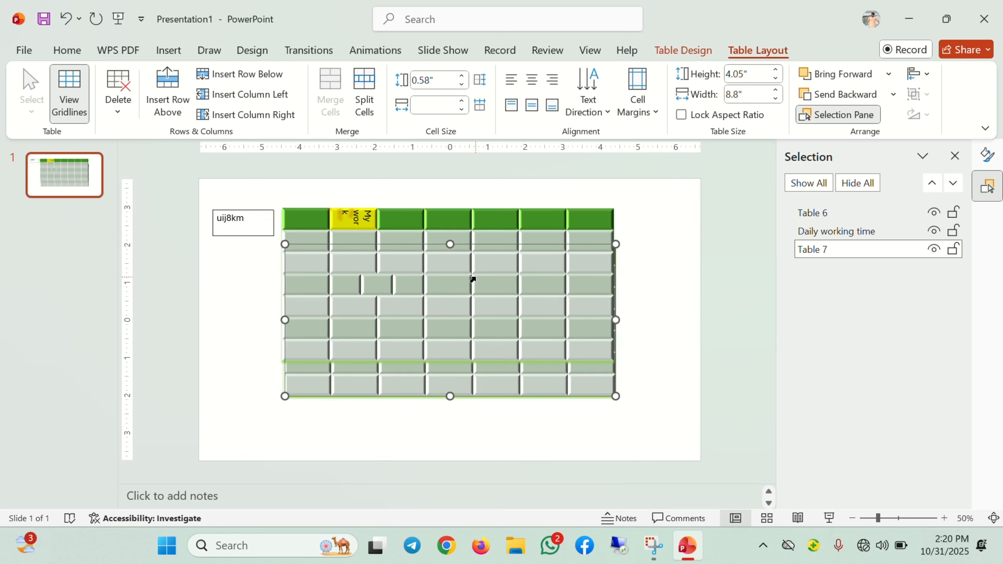
{"action": "key", "text": "Tab"}
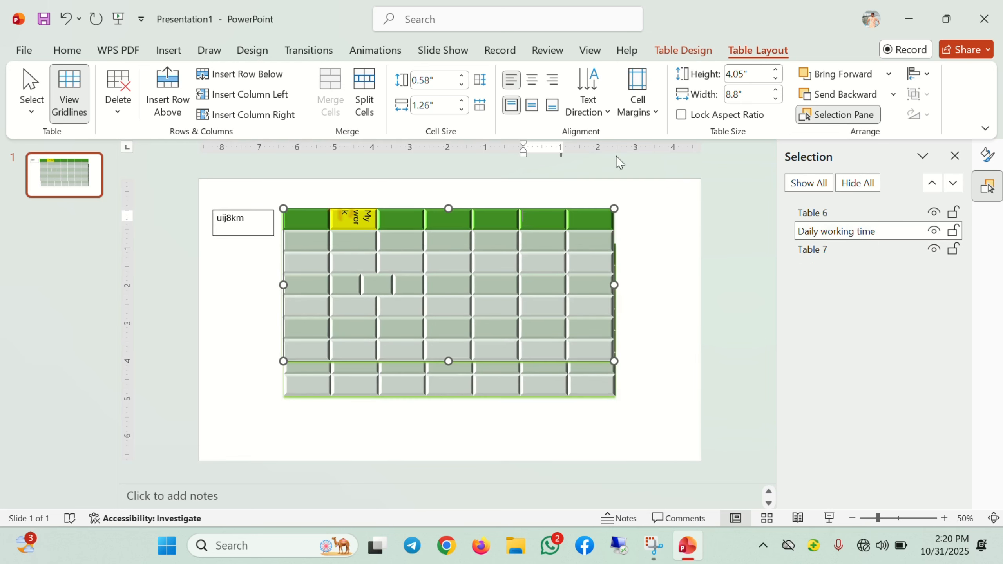
{"action": "left_click", "coordinate": [929, 80]}
{"action": "left_click", "coordinate": [922, 189]}
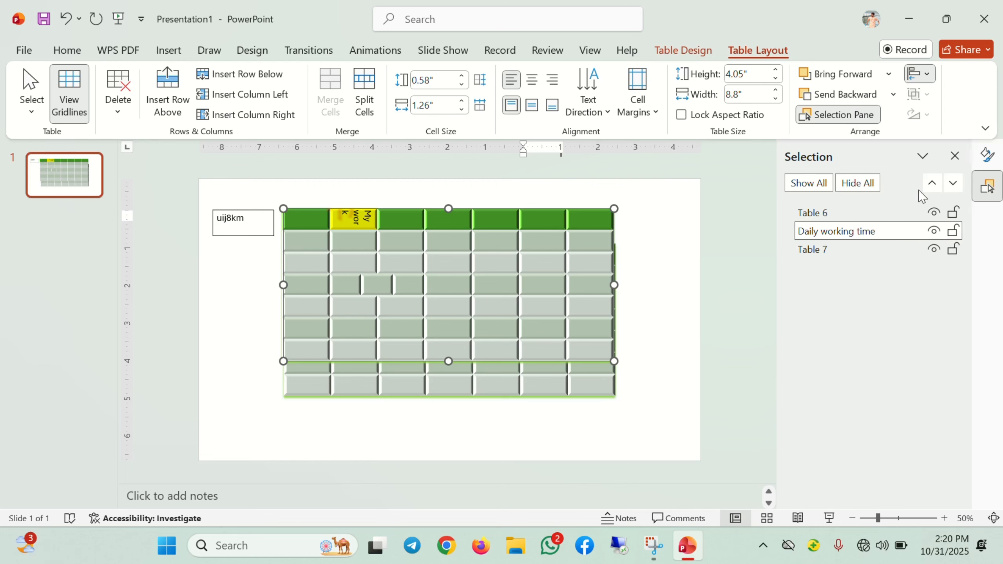
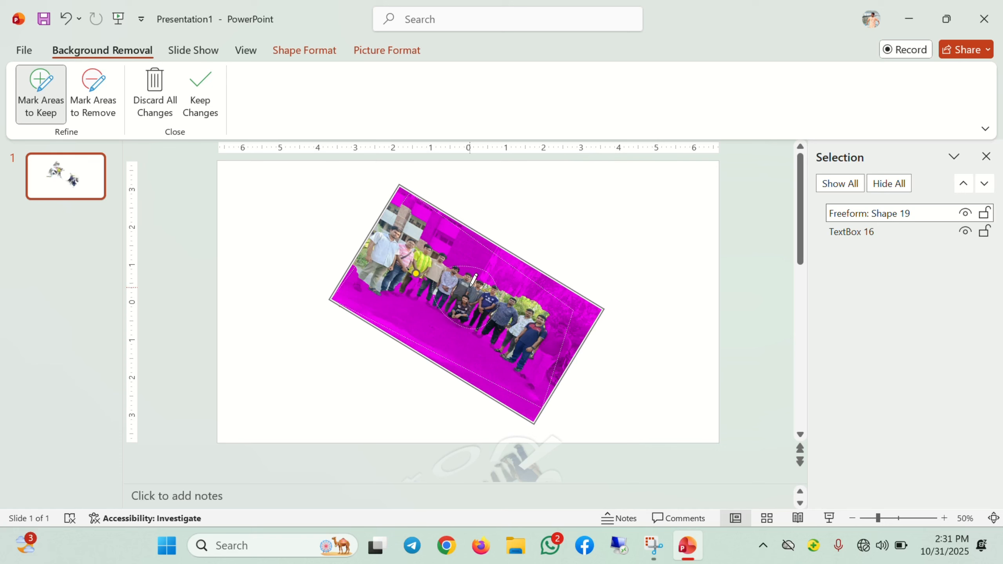
Undo the background removal applied to the freeform picture and discard all of its changes
{"action": "left_click", "coordinate": [565, 245]}
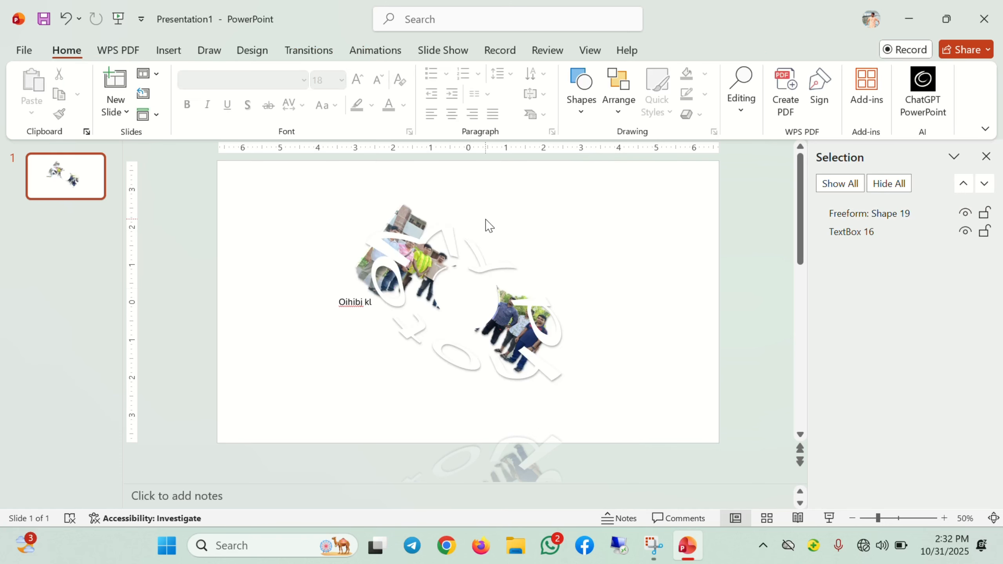
{"action": "key", "text": "ctrl+z"}
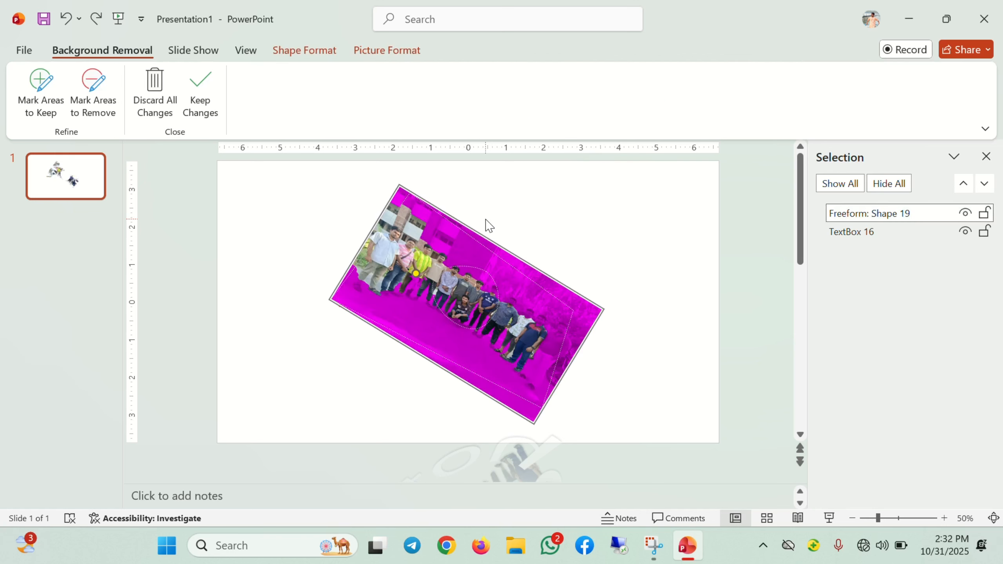
{"action": "key", "text": "ctrl+z"}
{"action": "left_click", "coordinate": [147, 89]}
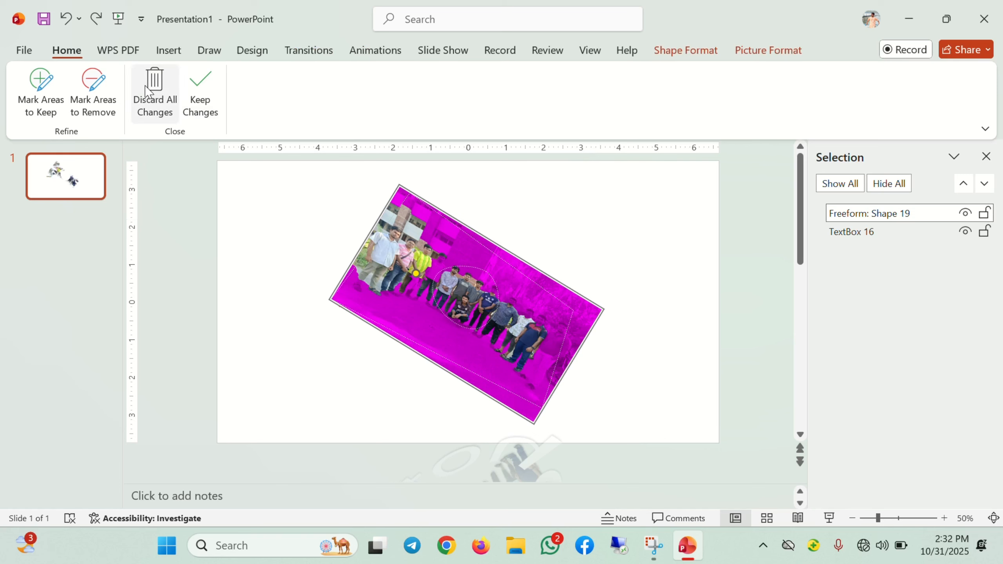
Examine the picture's correction presets and its detailed correction, color and transparency options
{"action": "left_click", "coordinate": [769, 51]}
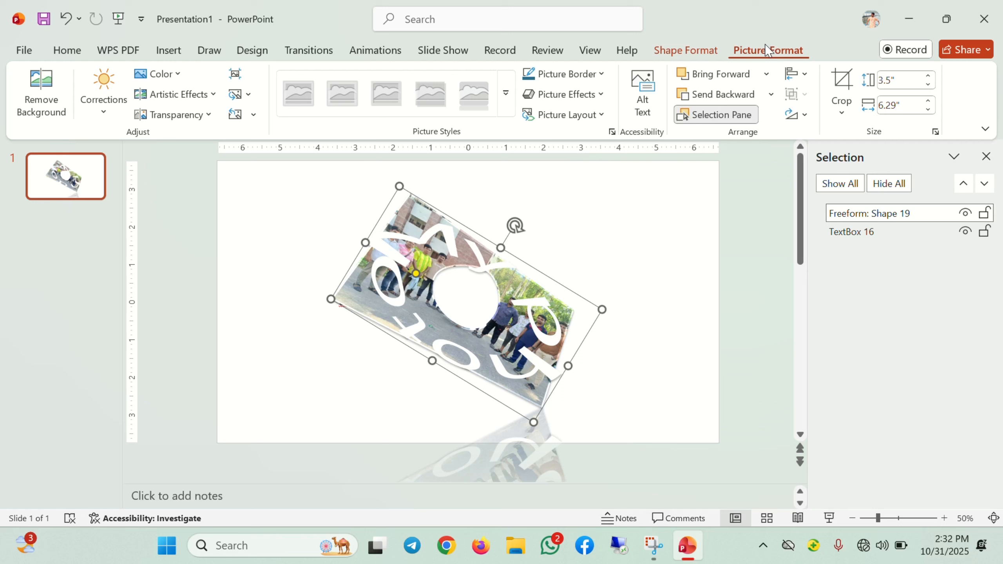
{"action": "left_click", "coordinate": [102, 106]}
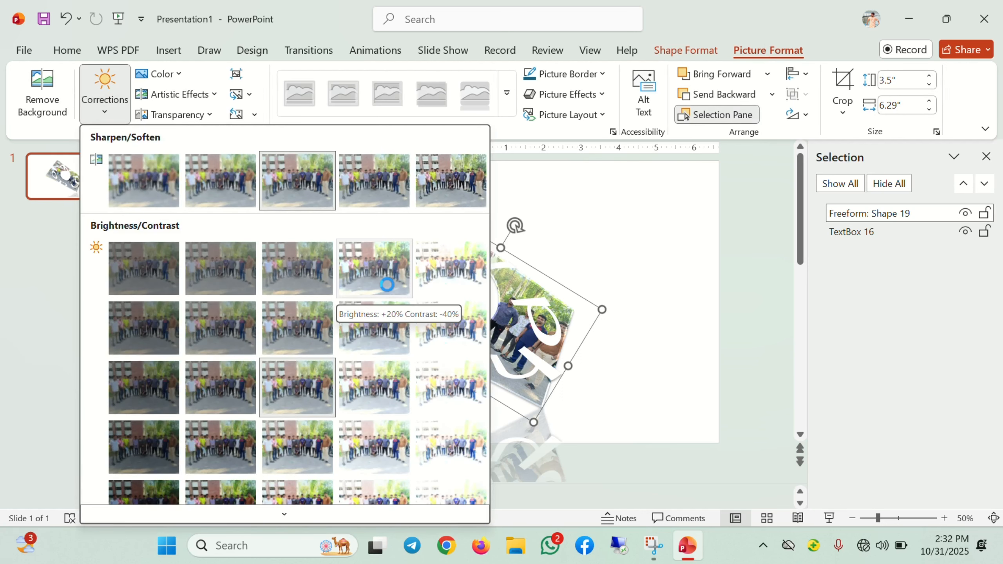
{"action": "scroll", "coordinate": [450, 380], "scroll_direction": "down", "scroll_amount": 2}
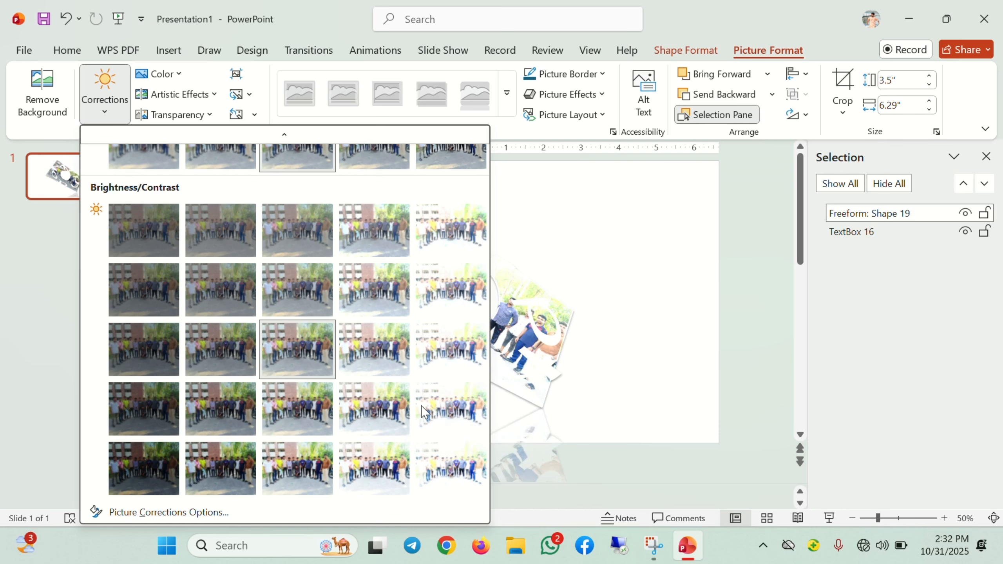
{"action": "left_click", "coordinate": [168, 512]}
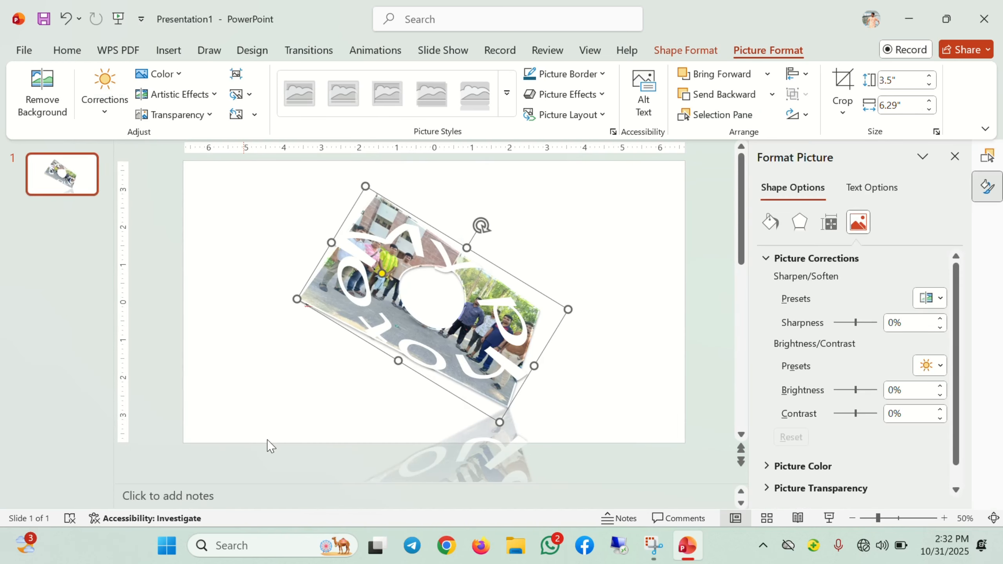
{"action": "scroll", "coordinate": [786, 305], "scroll_direction": "down", "scroll_amount": 1}
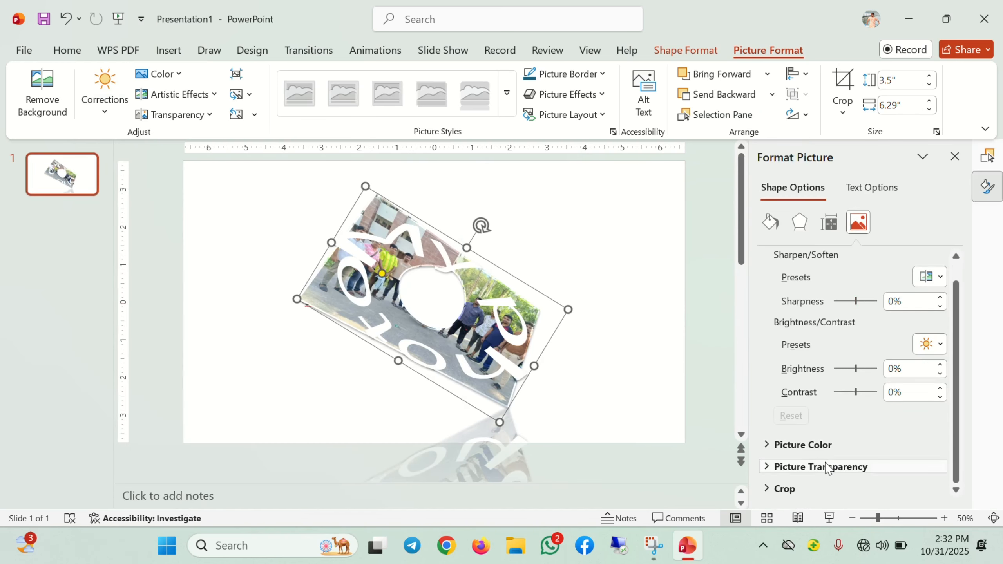
{"action": "left_click", "coordinate": [819, 451]}
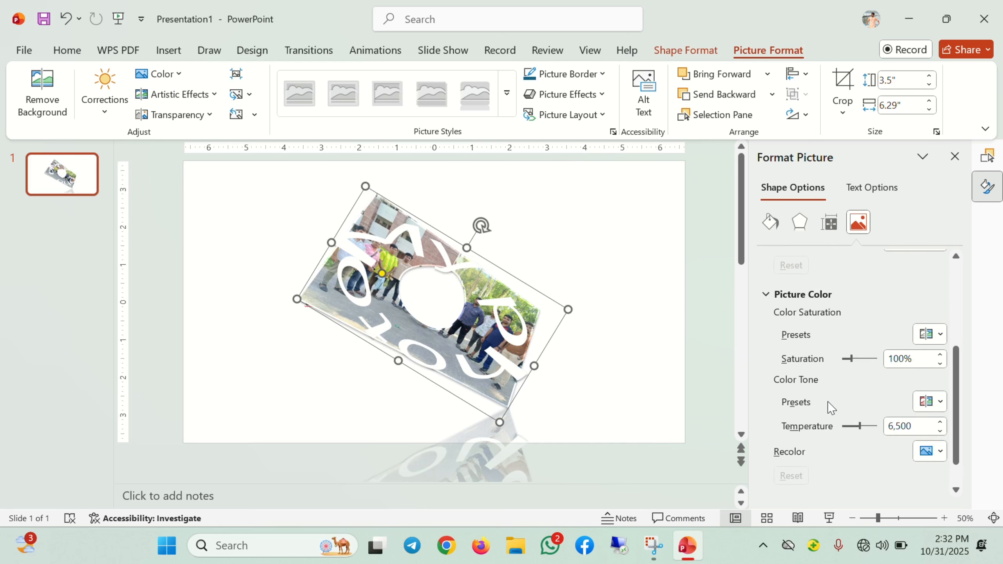
{"action": "scroll", "coordinate": [831, 408], "scroll_direction": "down", "scroll_amount": 1}
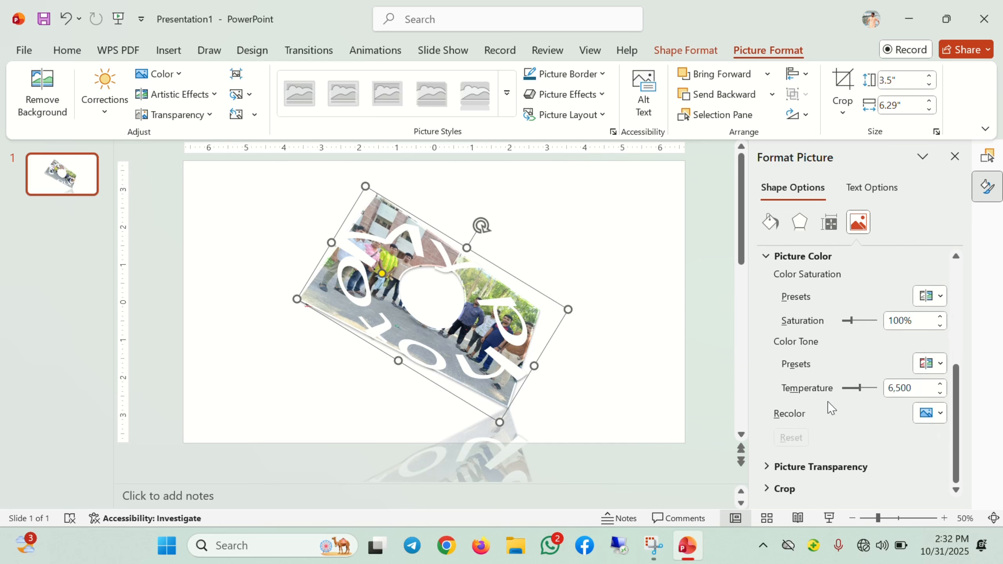
{"action": "left_click", "coordinate": [795, 467]}
{"action": "scroll", "coordinate": [824, 422], "scroll_direction": "up", "scroll_amount": 6}
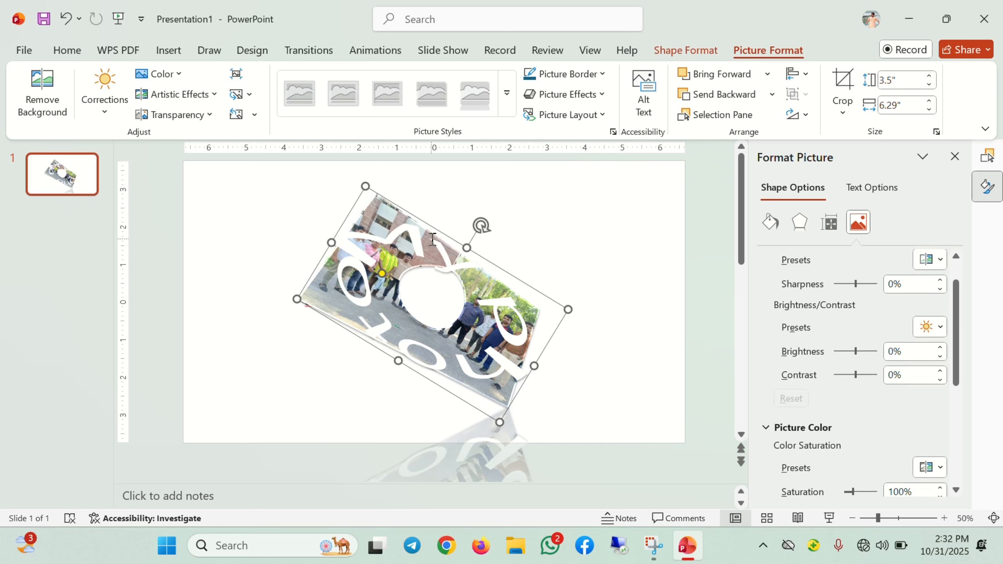
Apply the dark grayscale sketch artistic effect to the freeform picture
{"action": "left_click", "coordinate": [193, 94]}
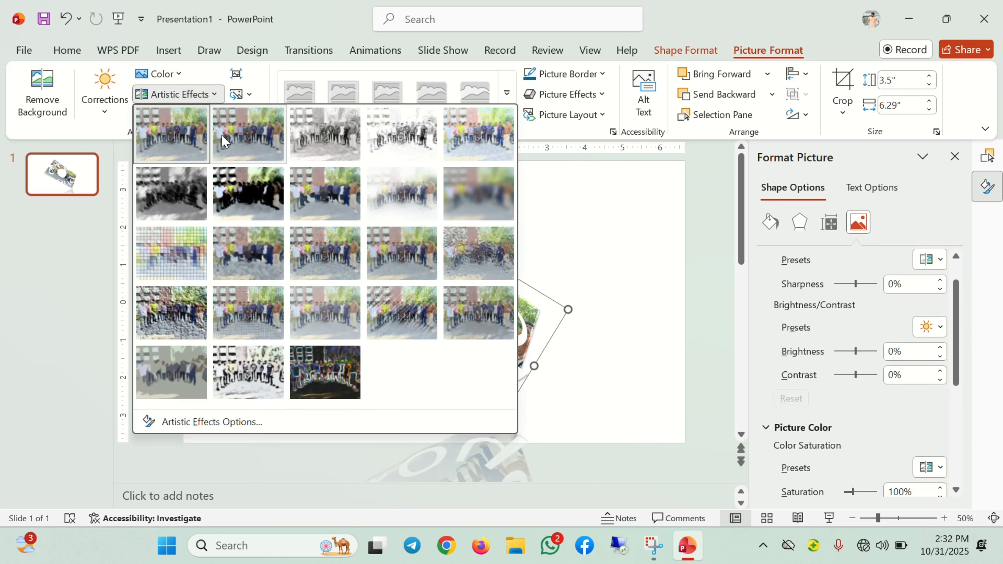
{"action": "left_click", "coordinate": [178, 194]}
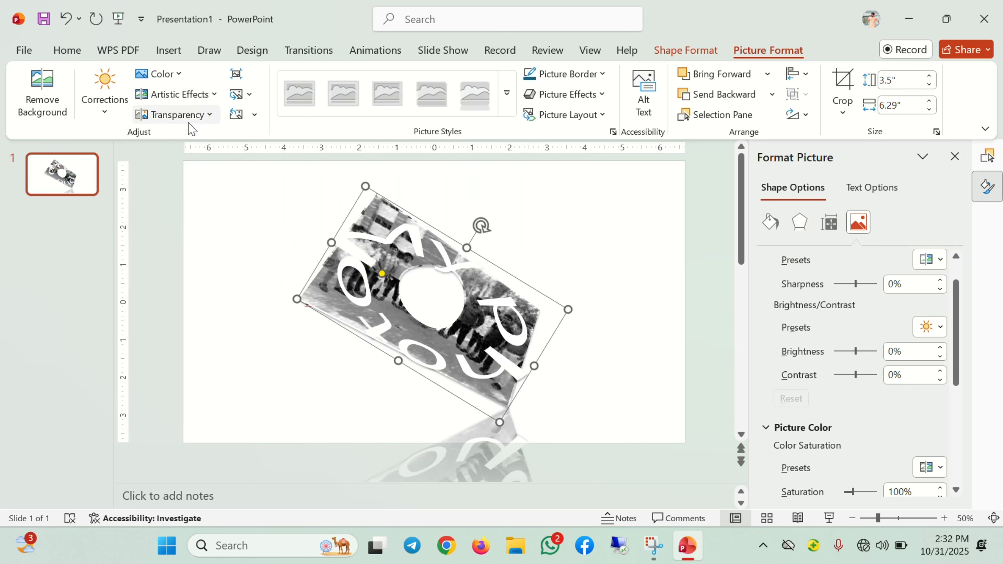
Review the picture compression options, the sources for changing the picture and the reset choices without applying any
{"action": "left_click", "coordinate": [242, 79]}
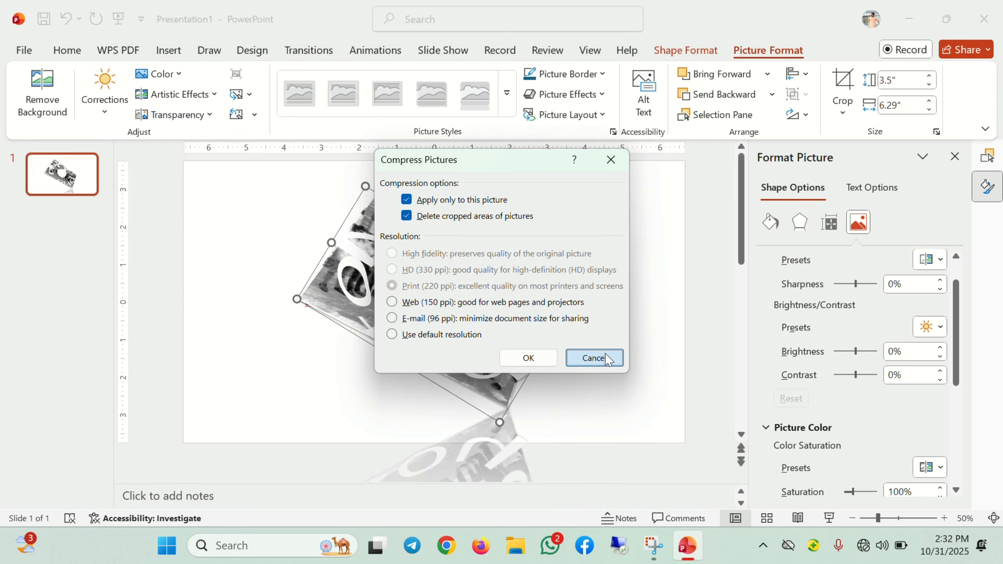
{"action": "left_click", "coordinate": [594, 358]}
{"action": "left_click", "coordinate": [243, 99]}
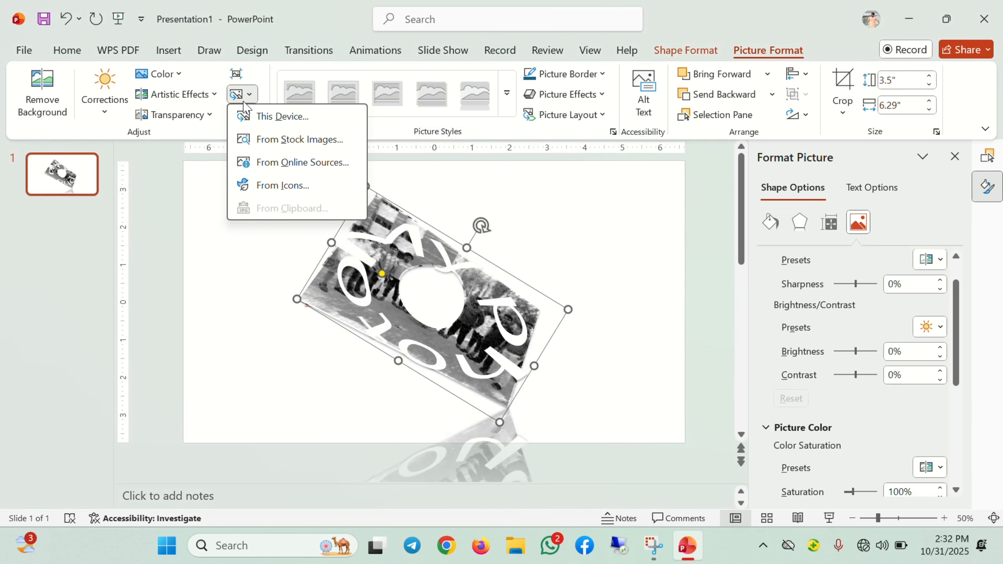
{"action": "left_click", "coordinate": [248, 95]}
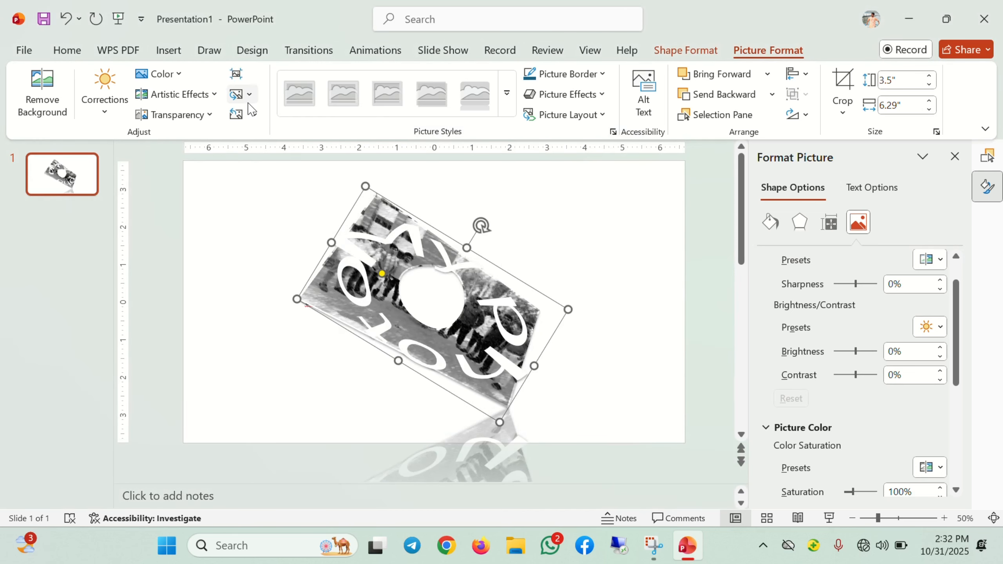
{"action": "left_click", "coordinate": [255, 114]}
{"action": "left_click", "coordinate": [256, 116]}
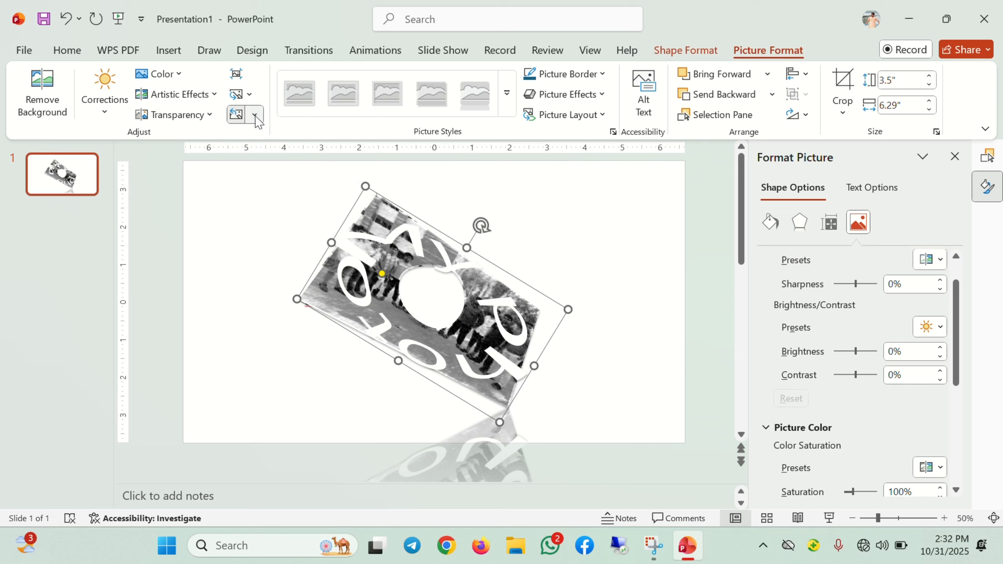
Add a blue solid outline to the freeform picture and set its width to 6.25 pt
{"action": "left_click", "coordinate": [603, 76]}
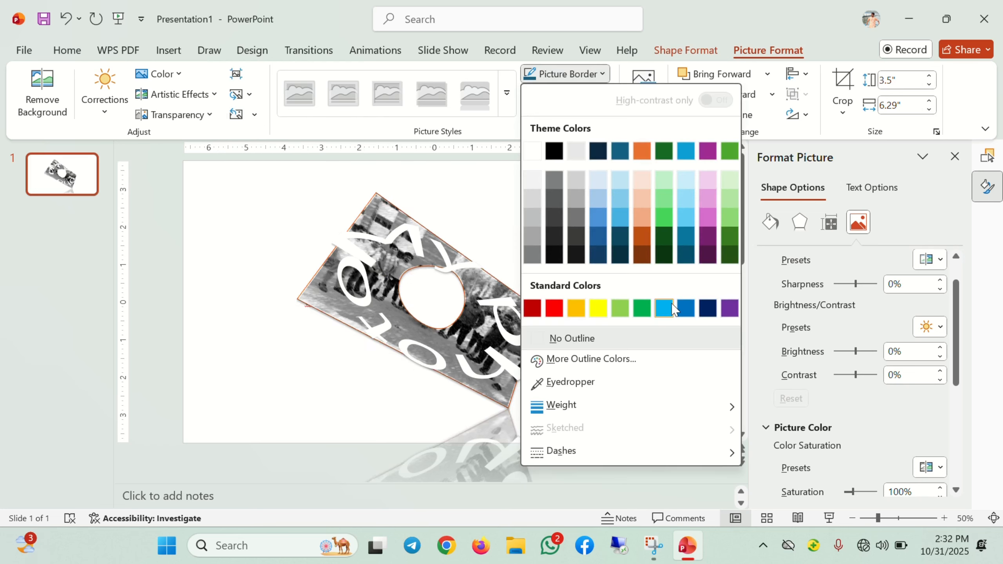
{"action": "left_click", "coordinate": [687, 308]}
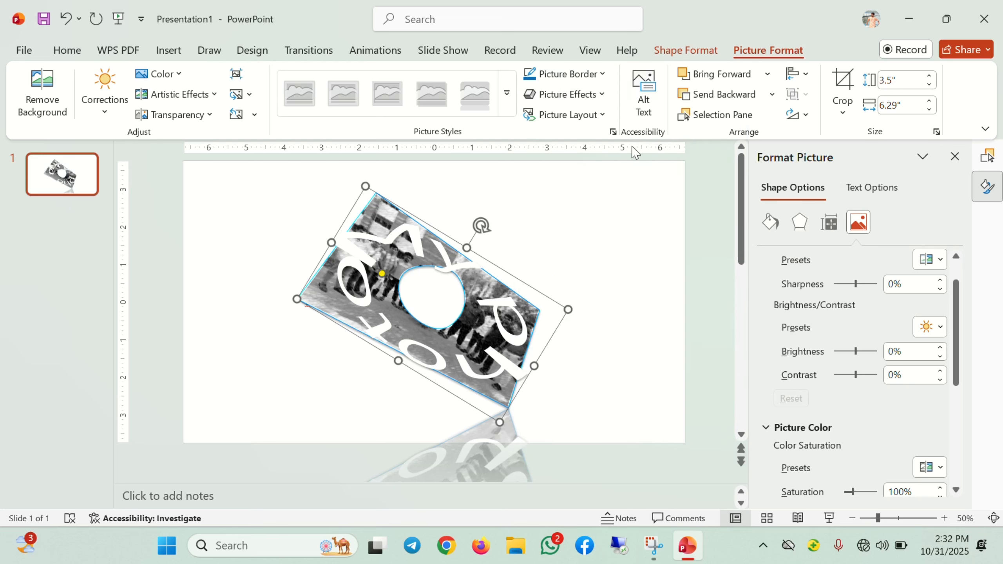
{"action": "left_click", "coordinate": [598, 81]}
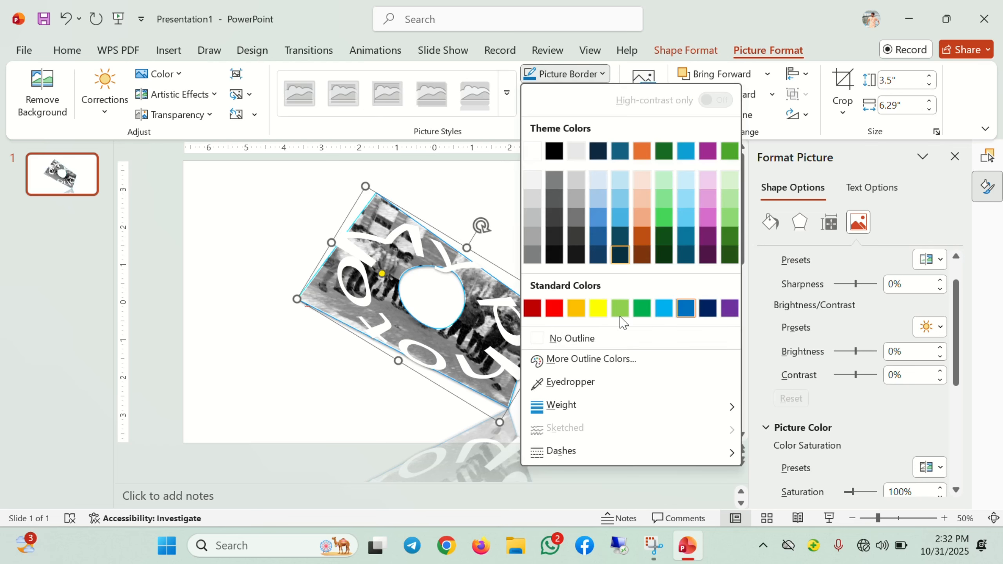
{"action": "mouse_move", "coordinate": [649, 411]}
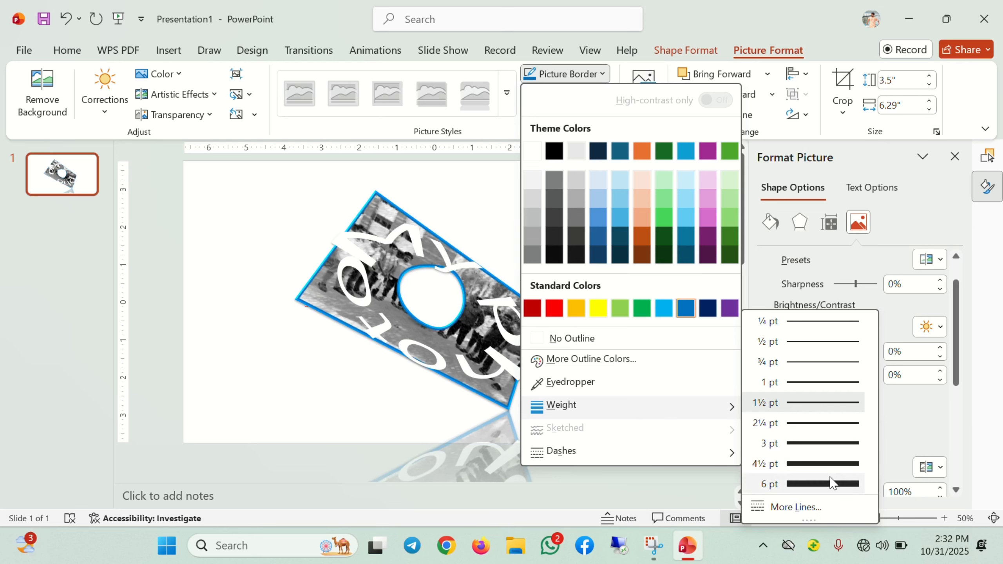
{"action": "left_click", "coordinate": [819, 509]}
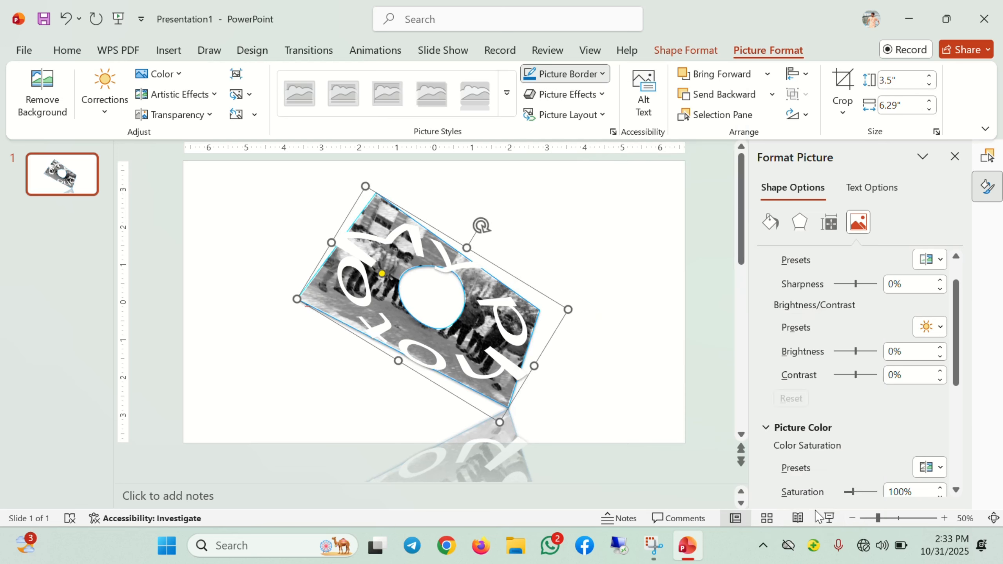
{"action": "scroll", "coordinate": [828, 416], "scroll_direction": "down", "scroll_amount": 1}
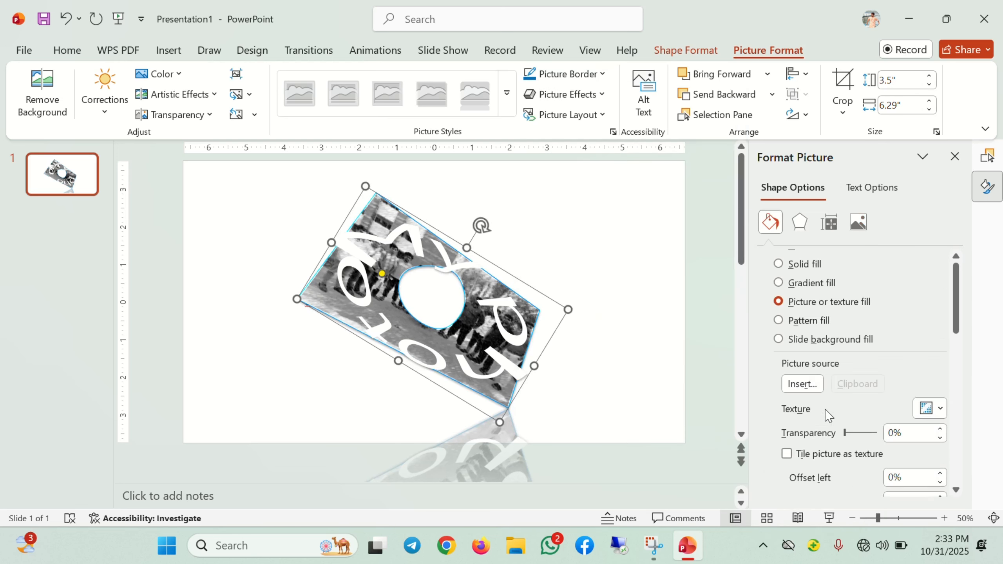
{"action": "scroll", "coordinate": [913, 403], "scroll_direction": "down", "scroll_amount": 4}
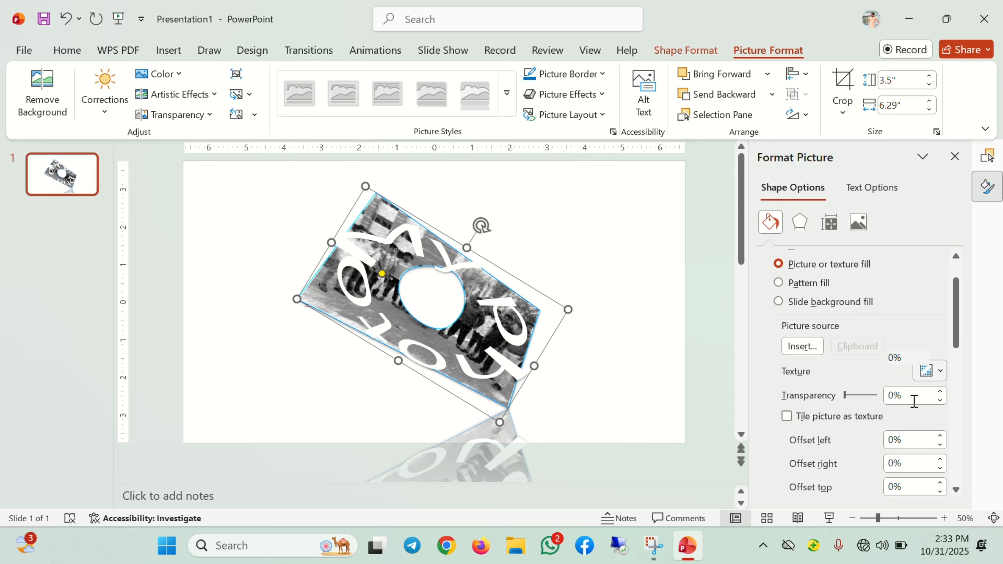
{"action": "scroll", "coordinate": [914, 401], "scroll_direction": "down", "scroll_amount": 1}
{"action": "scroll", "coordinate": [914, 402], "scroll_direction": "down", "scroll_amount": 4}
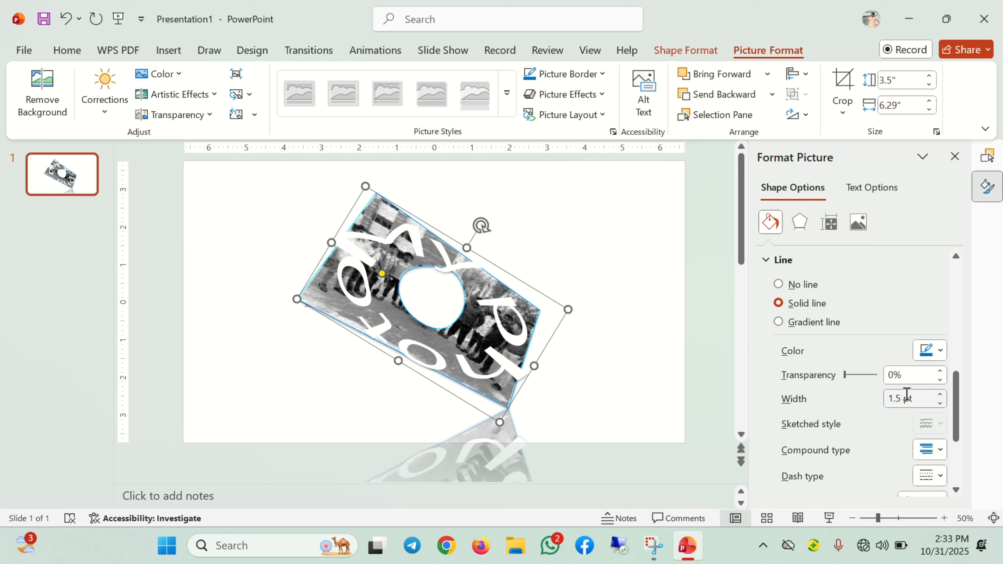
{"action": "left_click", "coordinate": [940, 395]}
{"action": "left_click", "coordinate": [940, 395]}
{"action": "left_click", "coordinate": [941, 394]}
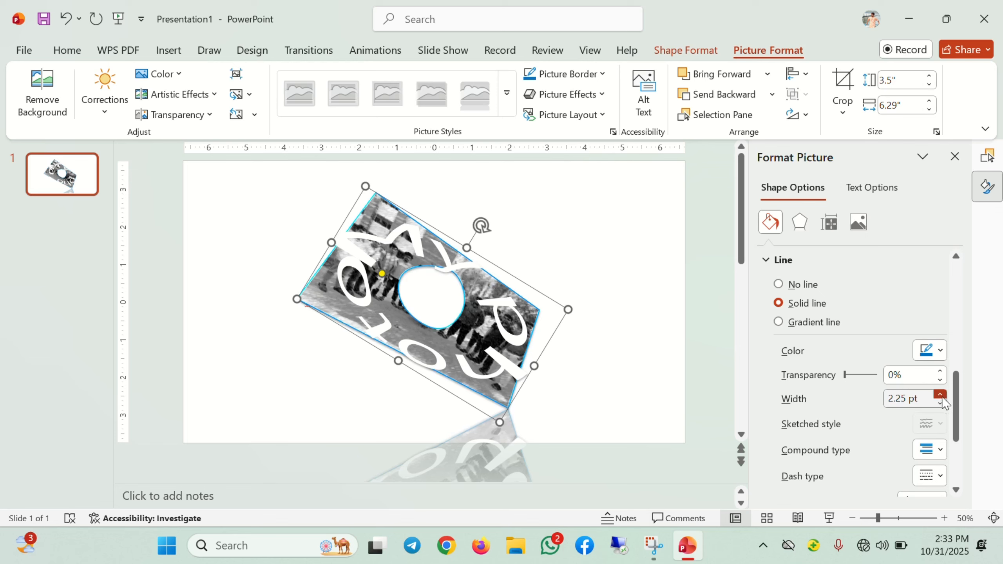
{"action": "left_click", "coordinate": [940, 394]}
{"action": "left_click", "coordinate": [940, 394]}
{"action": "left_click", "coordinate": [941, 394]}
{"action": "left_click", "coordinate": [940, 394]}
{"action": "left_click", "coordinate": [940, 394]}
{"action": "left_click", "coordinate": [941, 394]}
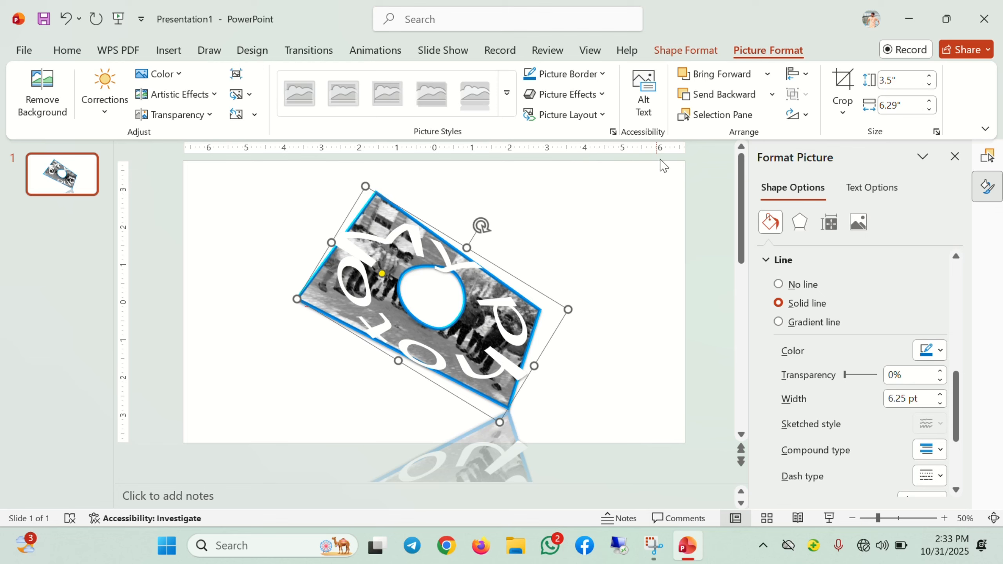
Apply the reflection variation in the second row, second column to the freeform picture
{"action": "left_click", "coordinate": [600, 95]}
{"action": "mouse_move", "coordinate": [591, 183]}
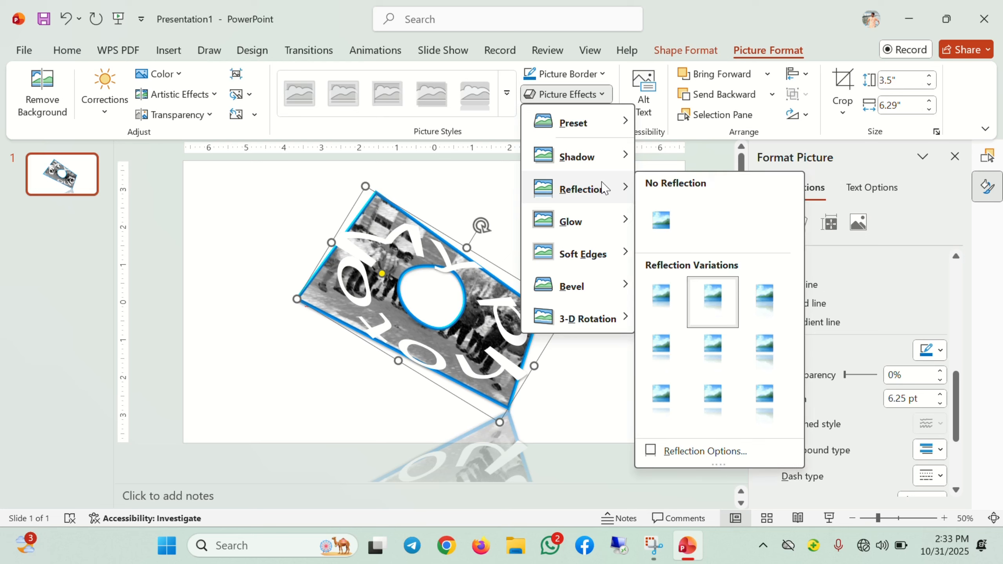
{"action": "left_click", "coordinate": [719, 355]}
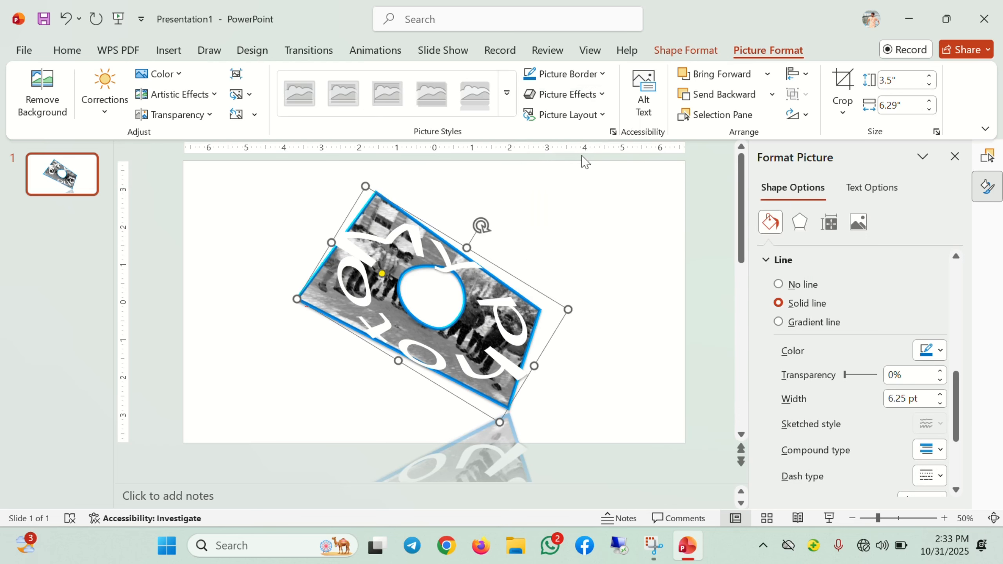
Convert the picture into a SmartArt picture layout from the fourth row, third column, and move the graphic slightly higher on the slide
{"action": "left_click", "coordinate": [600, 115]}
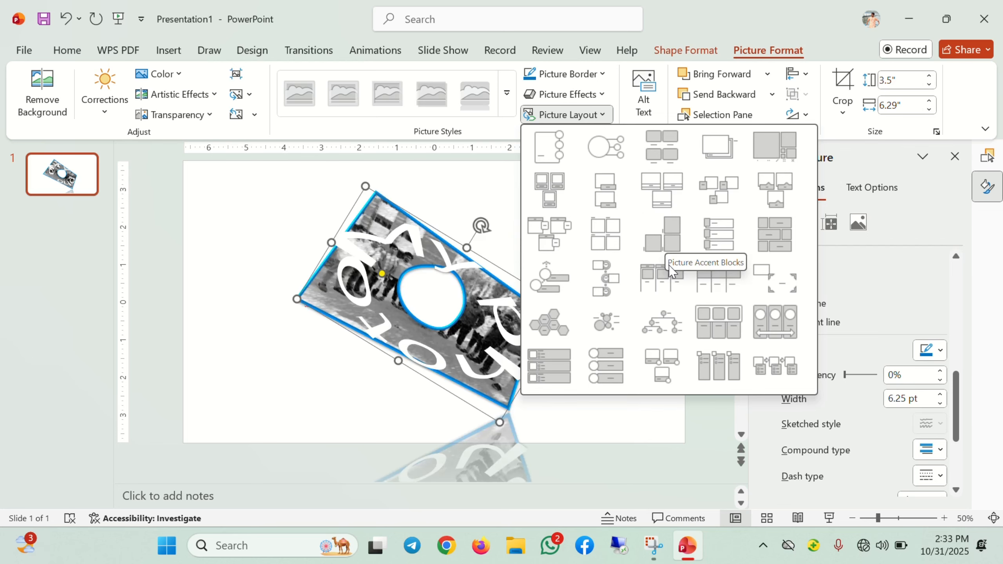
{"action": "left_click", "coordinate": [668, 290]}
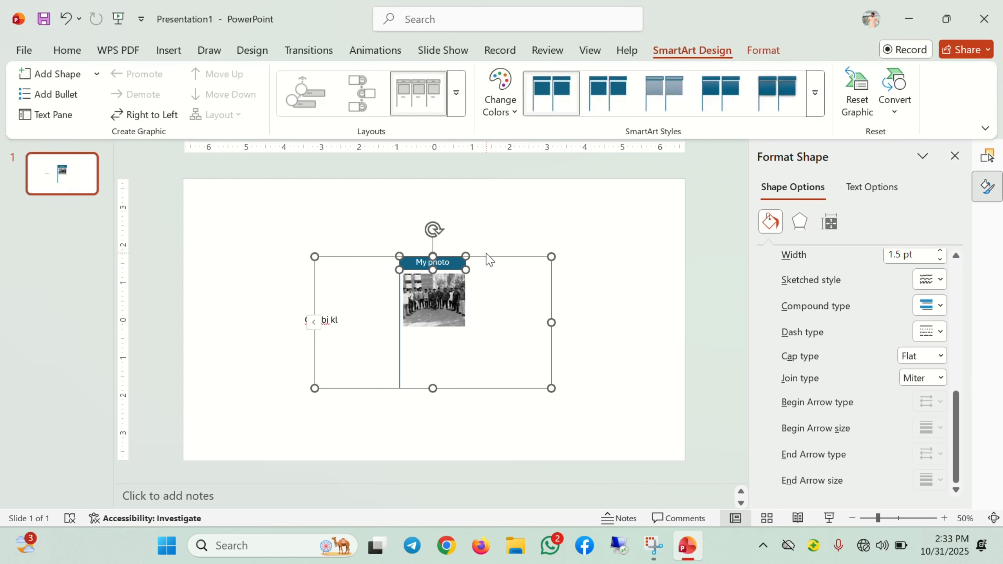
{"action": "left_click", "coordinate": [491, 267]}
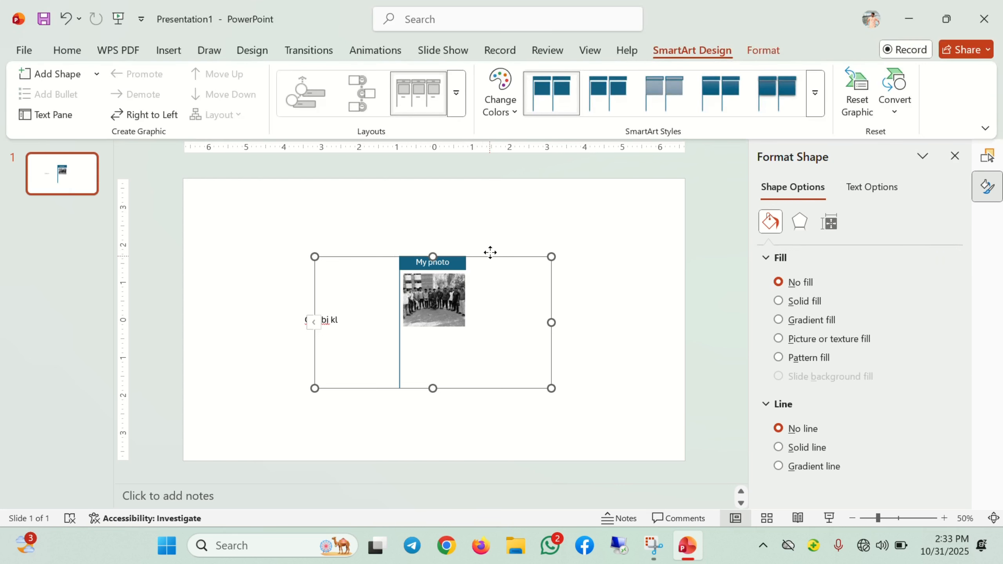
{"action": "left_click_drag", "start_coordinate": [488, 253], "coordinate": [493, 231]}
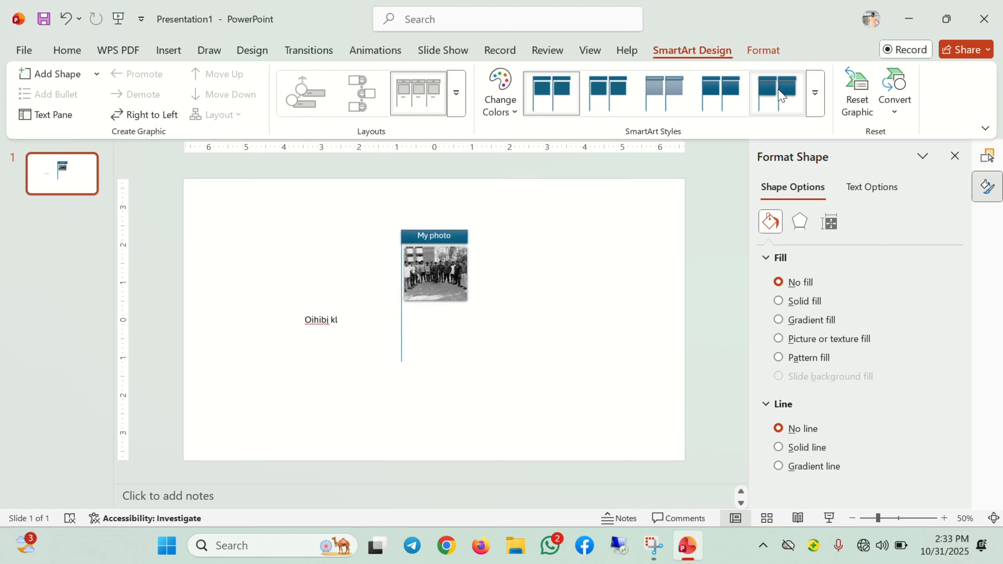
{"action": "left_click", "coordinate": [811, 96]}
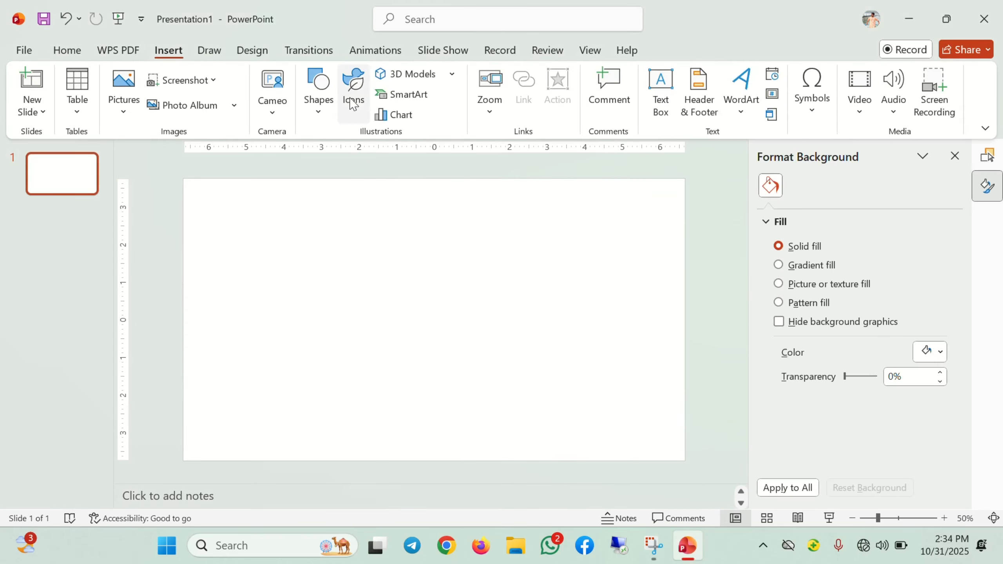
Try to open the online icon library and the stock 3D model library, dismissing each one
{"action": "left_click", "coordinate": [352, 99]}
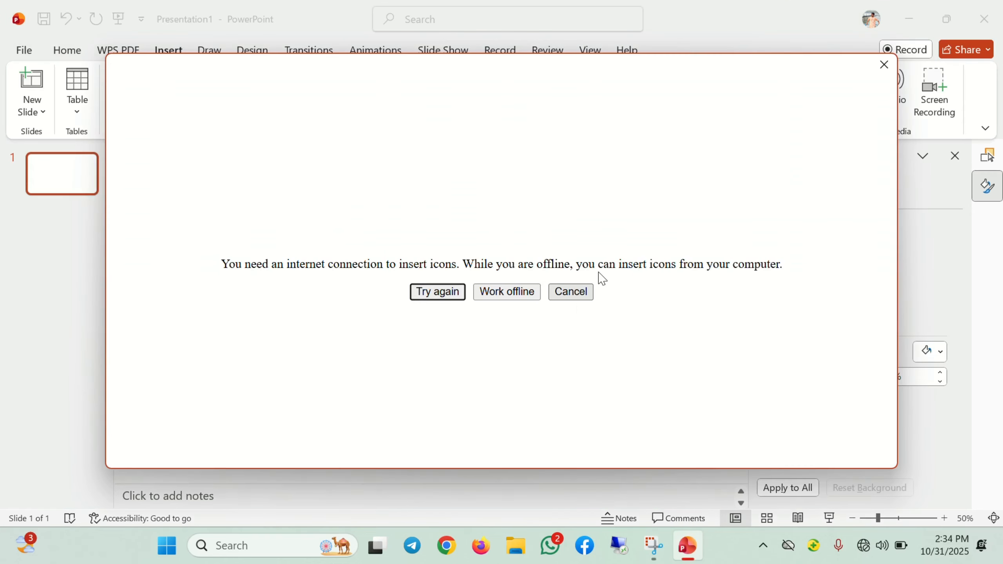
{"action": "left_click", "coordinate": [884, 66]}
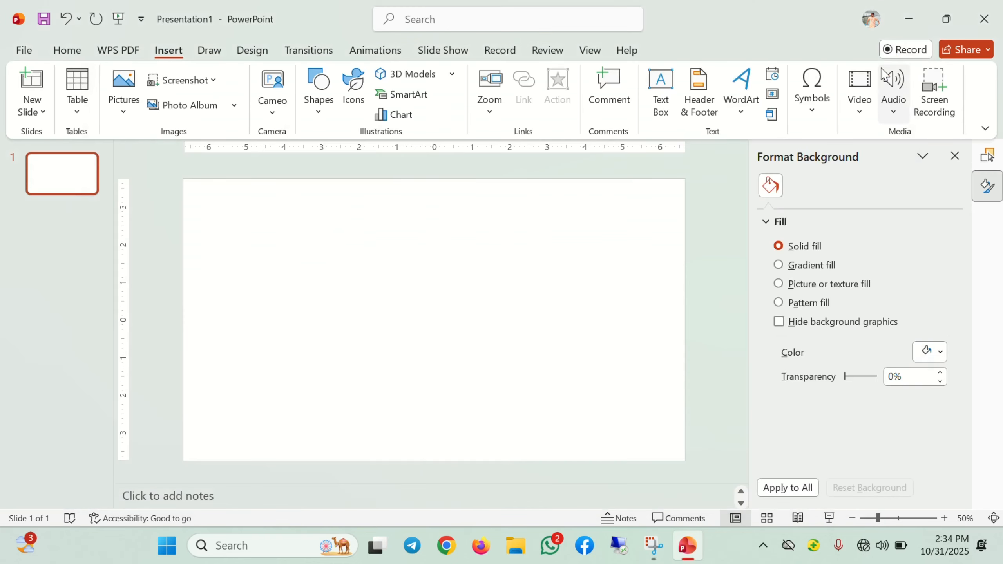
{"action": "left_click", "coordinate": [452, 75]}
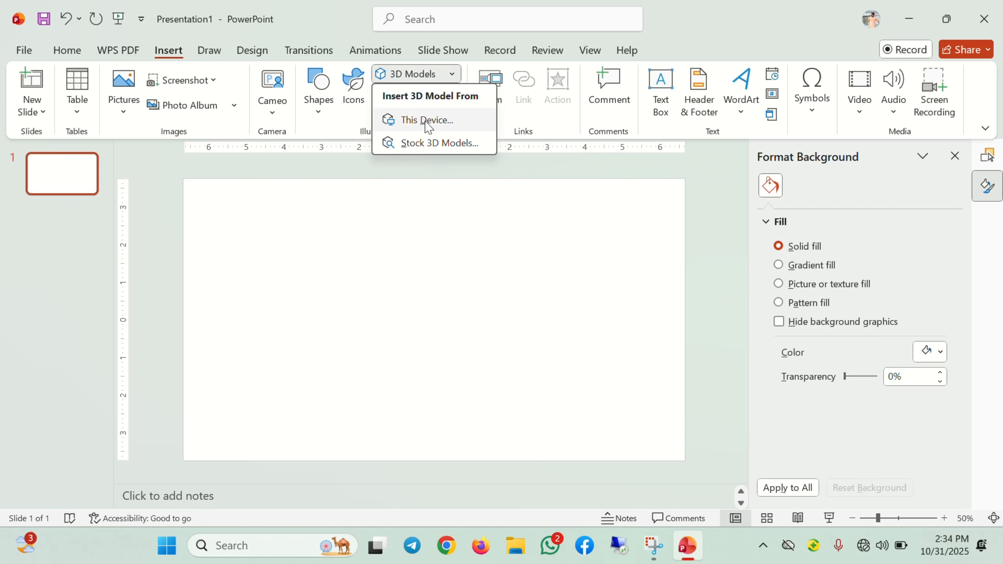
{"action": "left_click", "coordinate": [436, 144]}
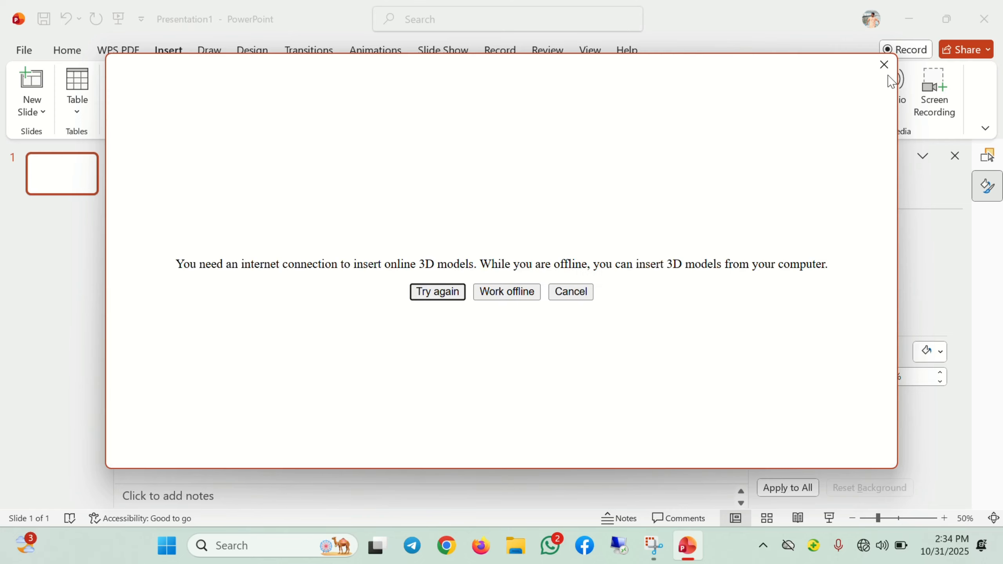
{"action": "left_click", "coordinate": [885, 65]}
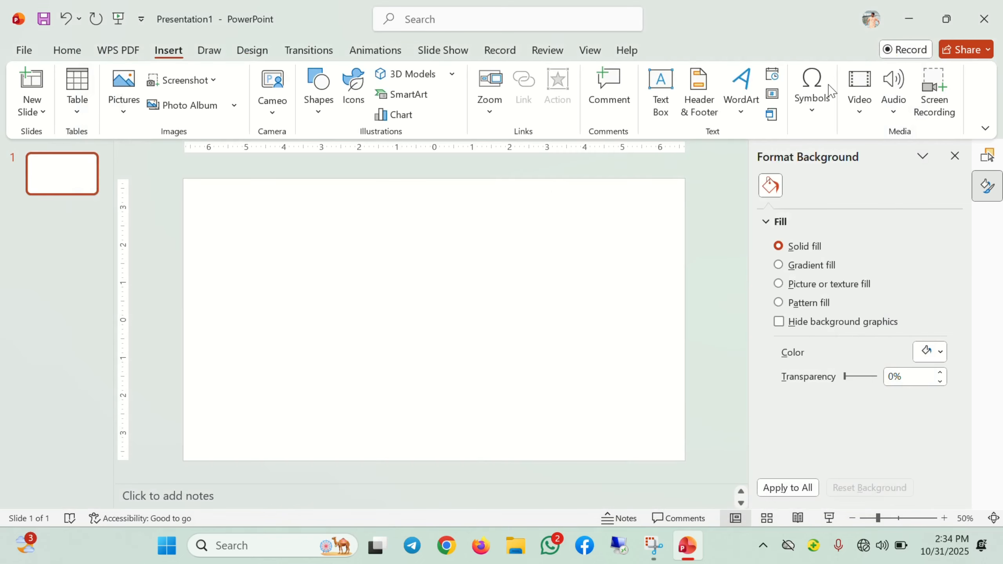
{"action": "left_click", "coordinate": [444, 76]}
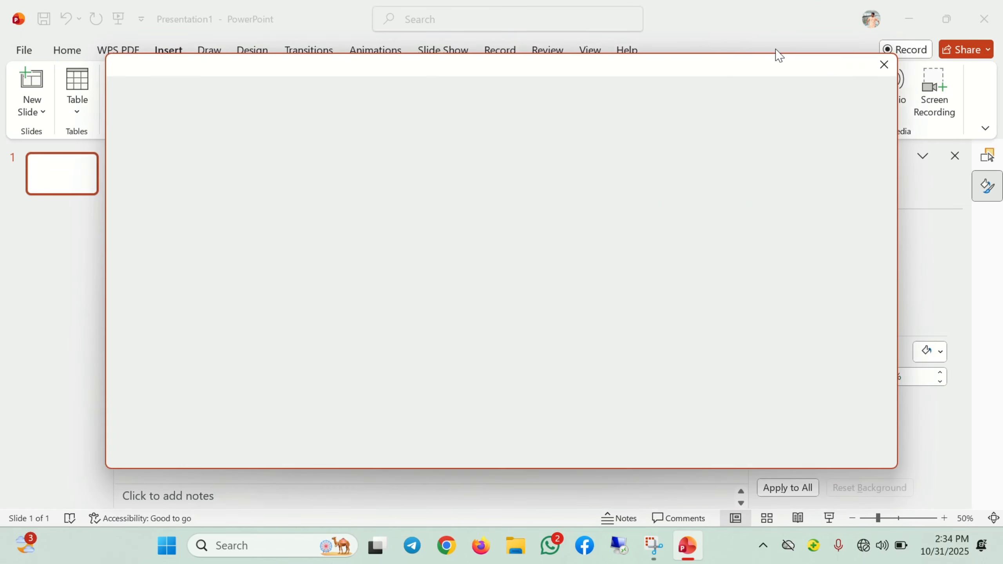
{"action": "left_click", "coordinate": [892, 60]}
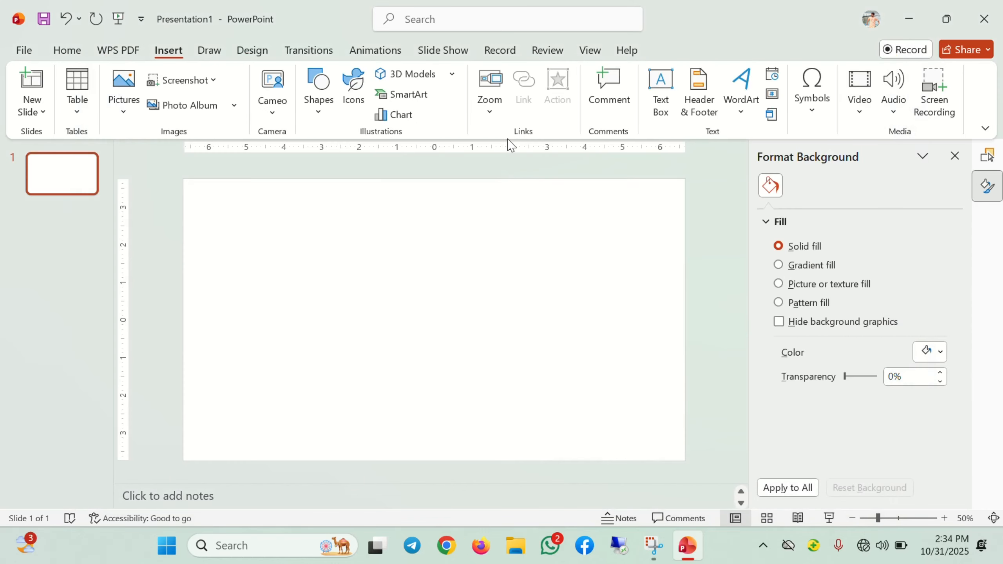
View the file browser for inserting a 3D model from this device and close it without choosing a file
{"action": "left_click", "coordinate": [453, 75]}
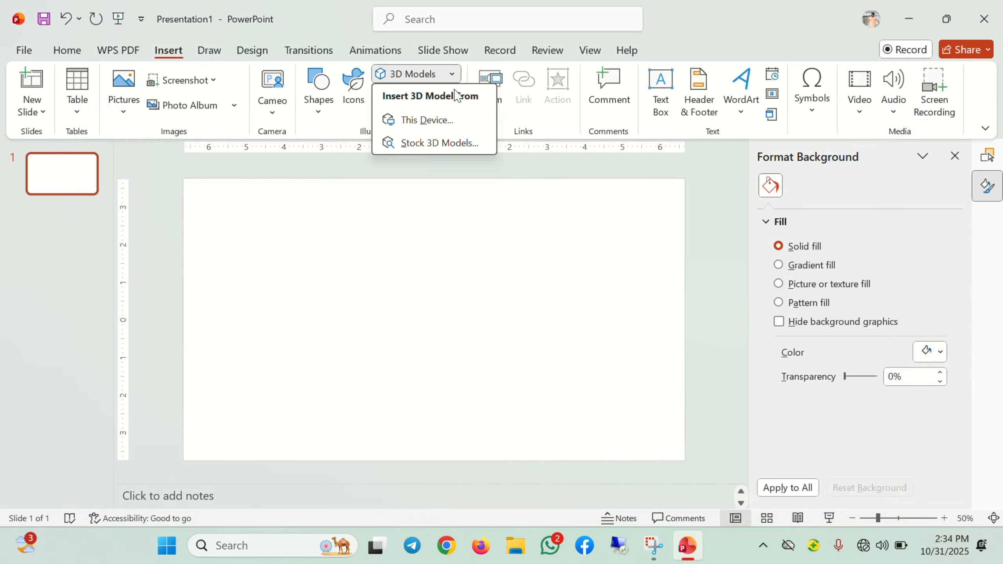
{"action": "left_click", "coordinate": [446, 120]}
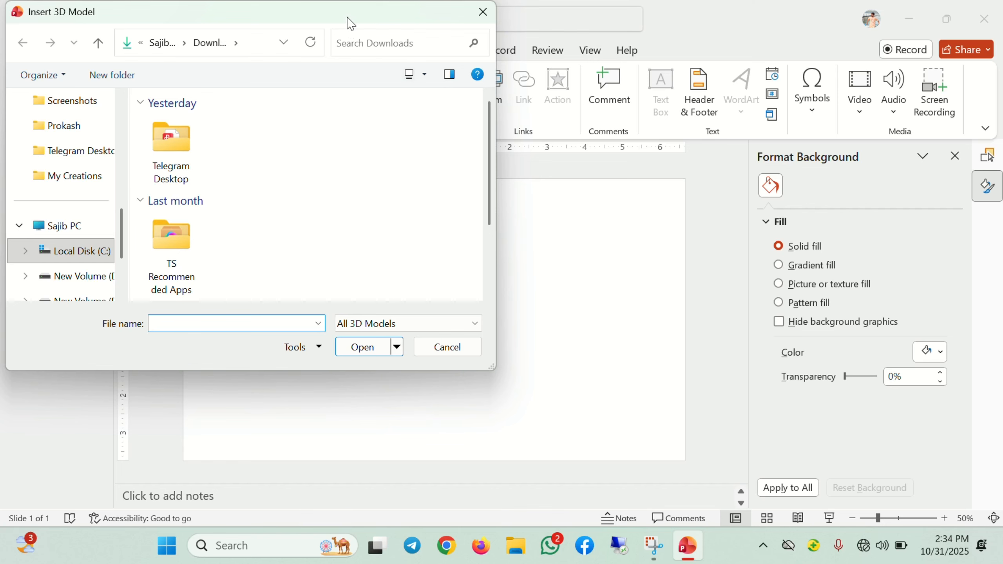
{"action": "left_click_drag", "start_coordinate": [348, 22], "coordinate": [380, 124]}
{"action": "left_click", "coordinate": [480, 117]}
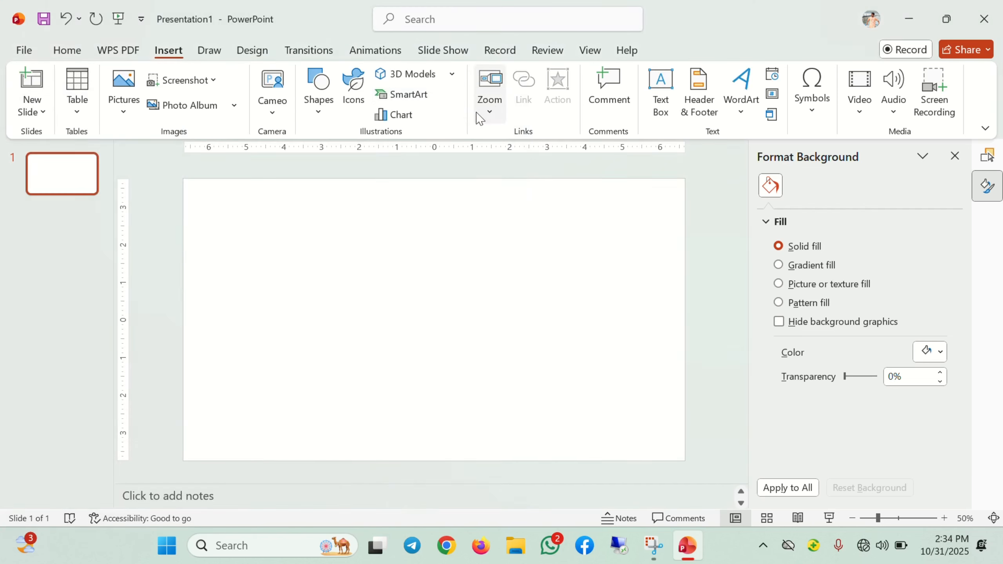
Insert an Increasing Arrows Process SmartArt graphic and recolor it with the third Accent 3 color variation
{"action": "left_click", "coordinate": [418, 98]}
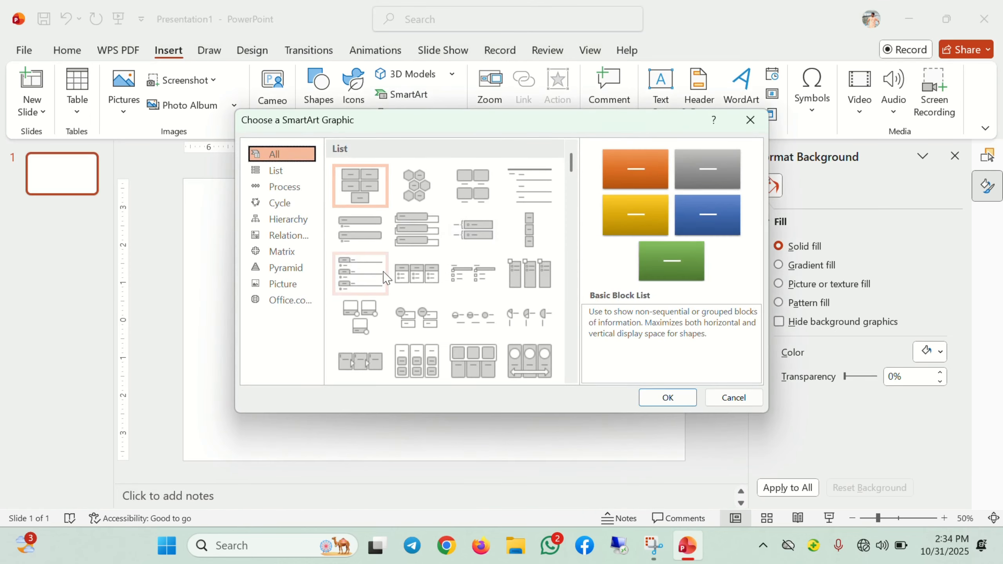
{"action": "left_click", "coordinate": [276, 187]}
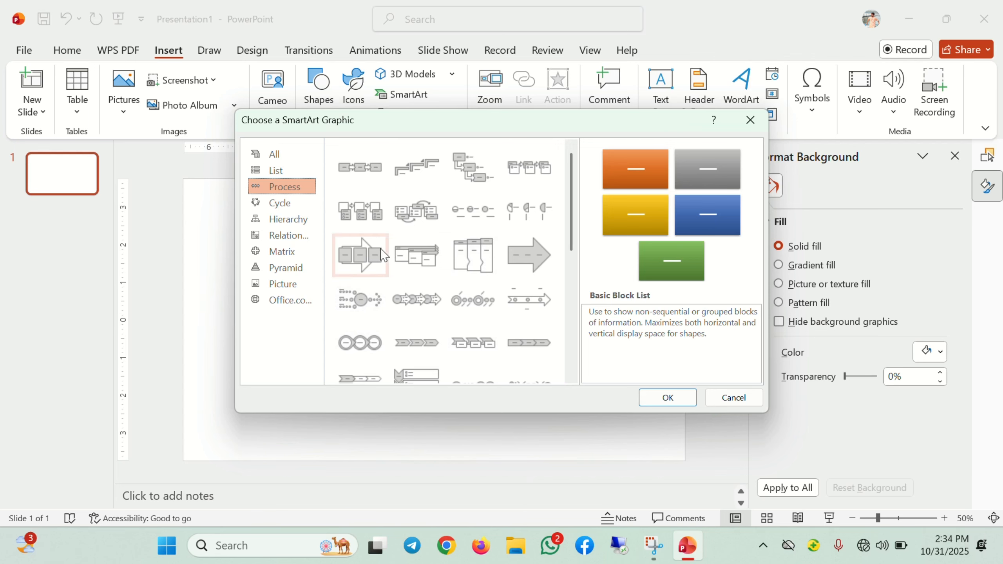
{"action": "left_click", "coordinate": [395, 254]}
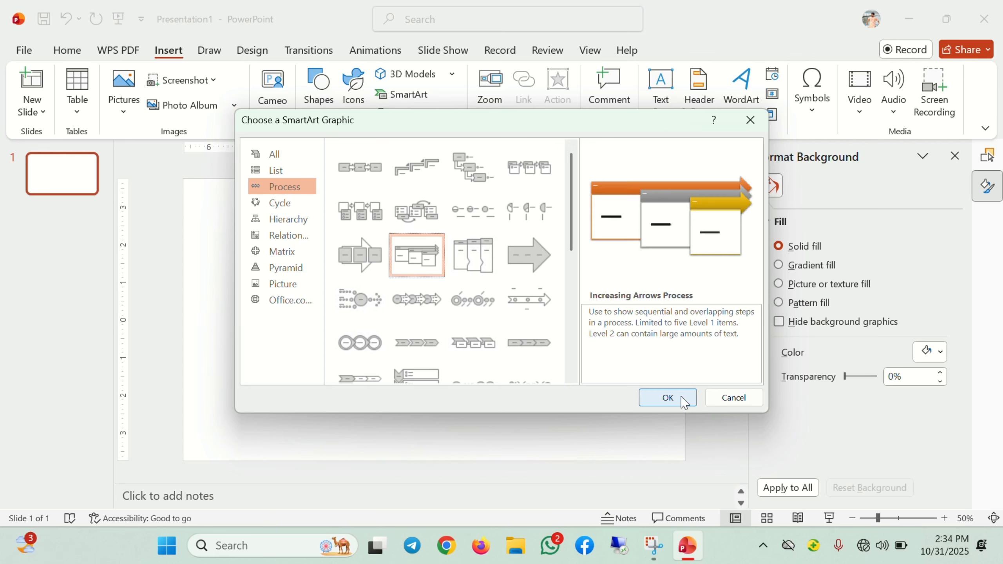
{"action": "left_click", "coordinate": [668, 398]}
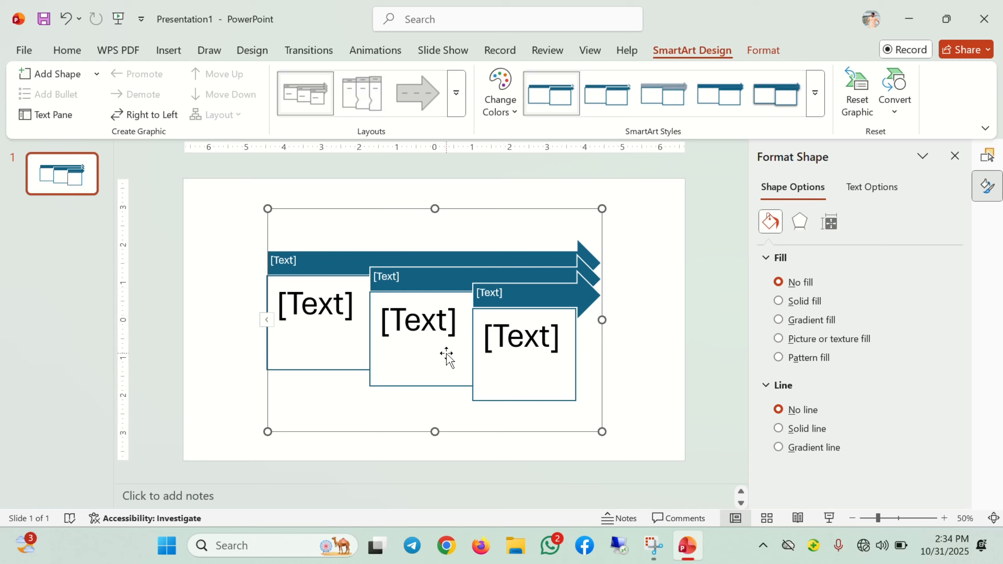
{"action": "left_click", "coordinate": [514, 112]}
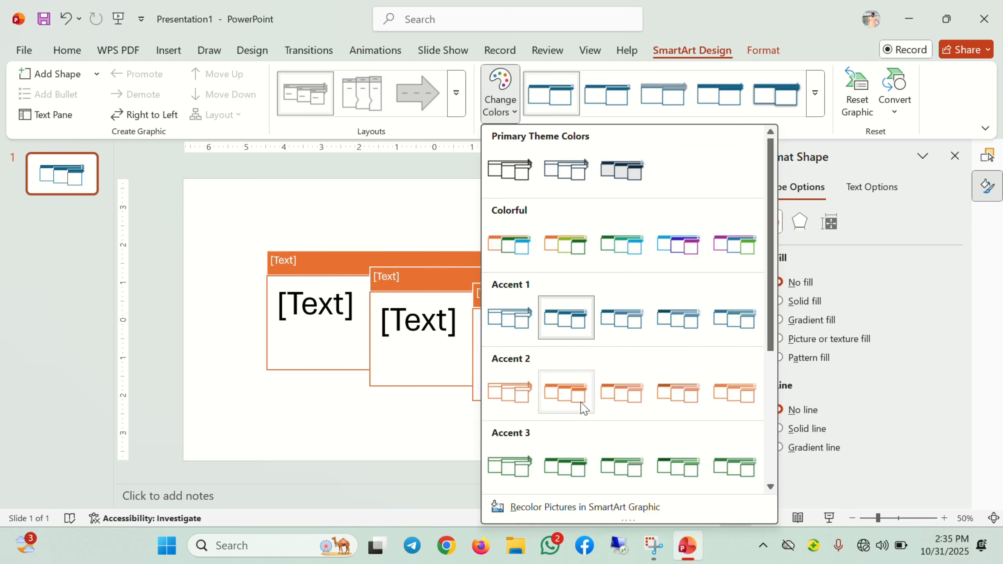
{"action": "left_click", "coordinate": [623, 473]}
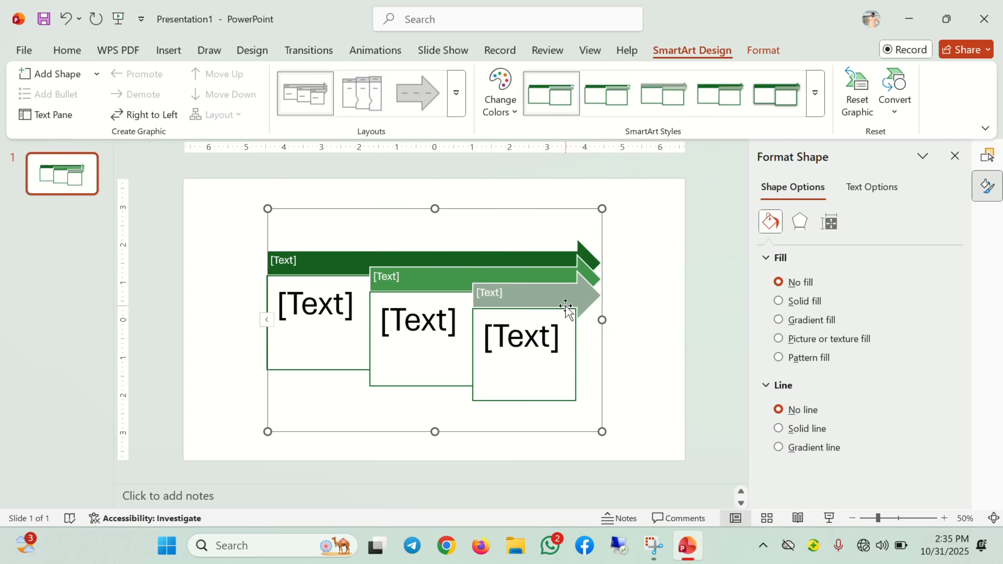
Add a shape after the third arrow in the SmartArt graphic
{"action": "right_click", "coordinate": [566, 305]}
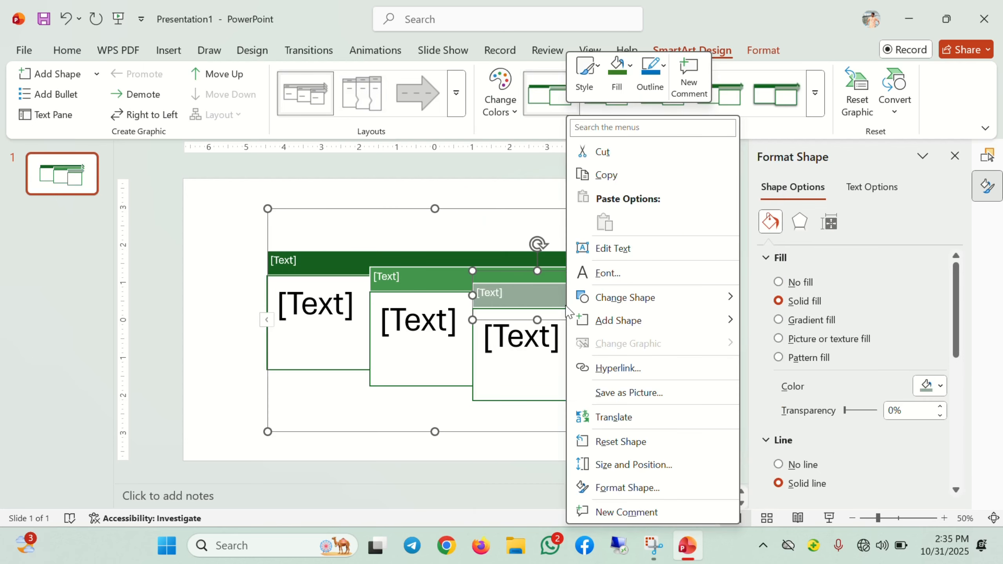
{"action": "right_click", "coordinate": [565, 306]}
{"action": "mouse_move", "coordinate": [650, 317]}
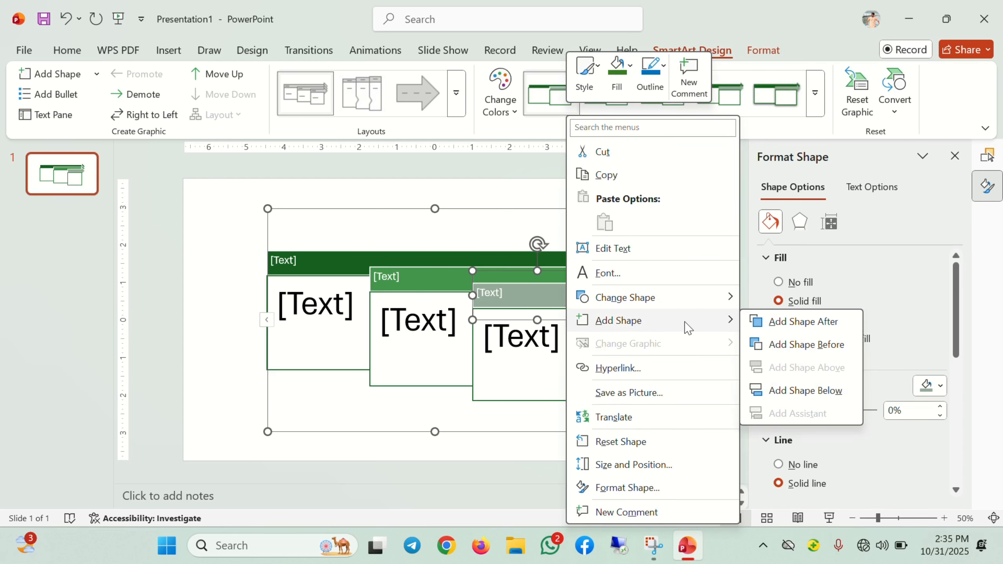
{"action": "left_click", "coordinate": [786, 330]}
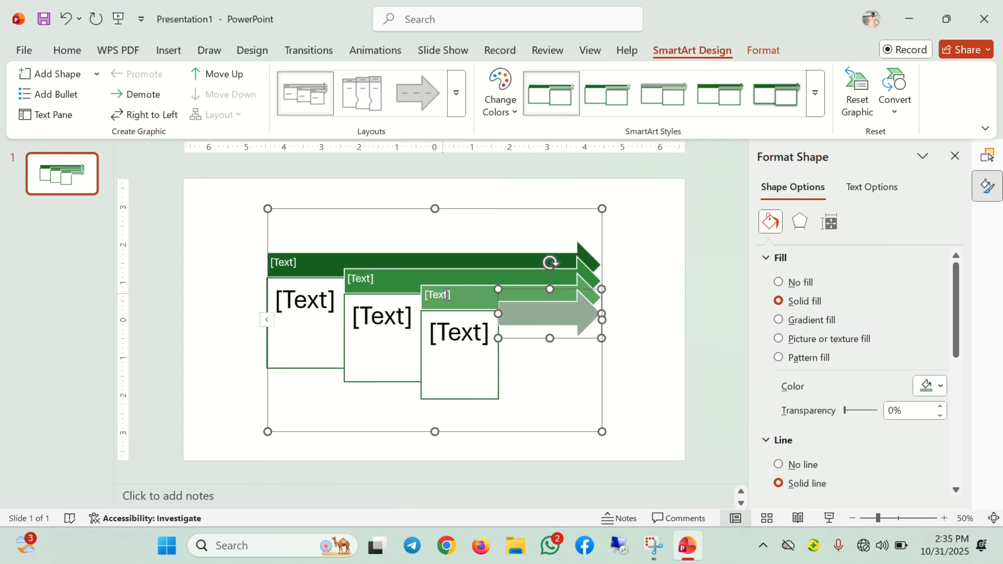
Try to add another shape next to the third arrow's text box in the SmartArt graphic
{"action": "left_click", "coordinate": [479, 363]}
{"action": "right_click", "coordinate": [478, 364]}
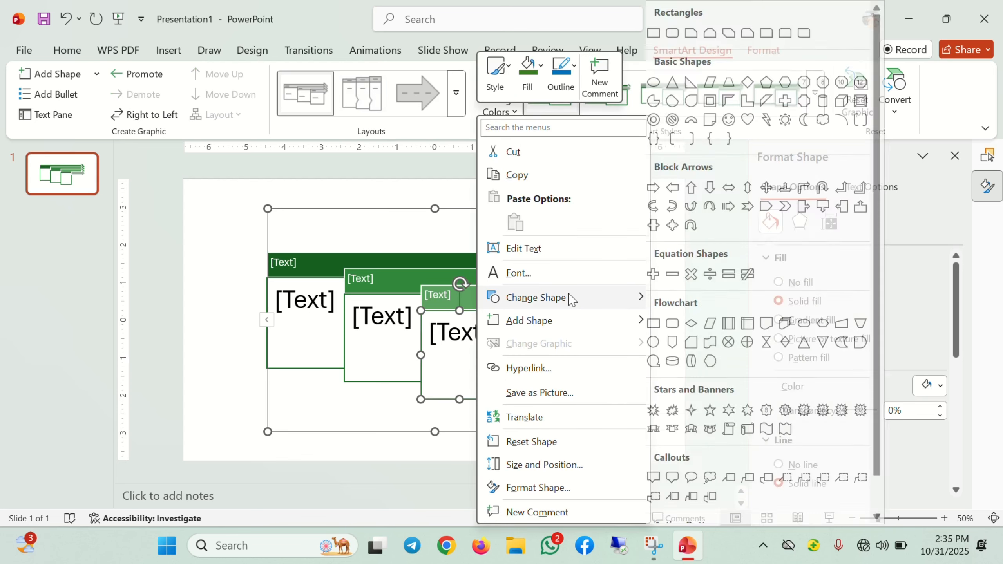
{"action": "mouse_move", "coordinate": [584, 324]}
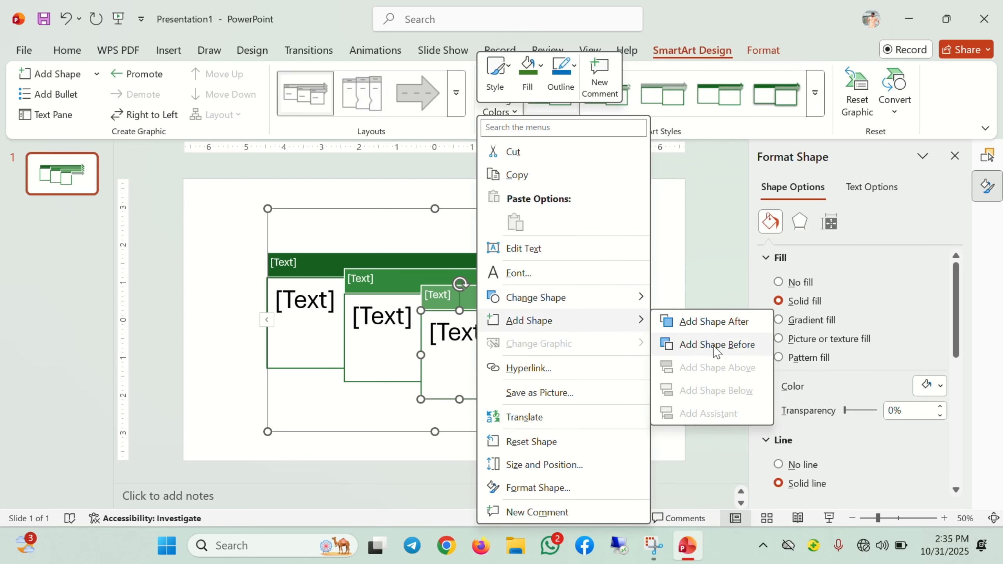
{"action": "left_click", "coordinate": [715, 330]}
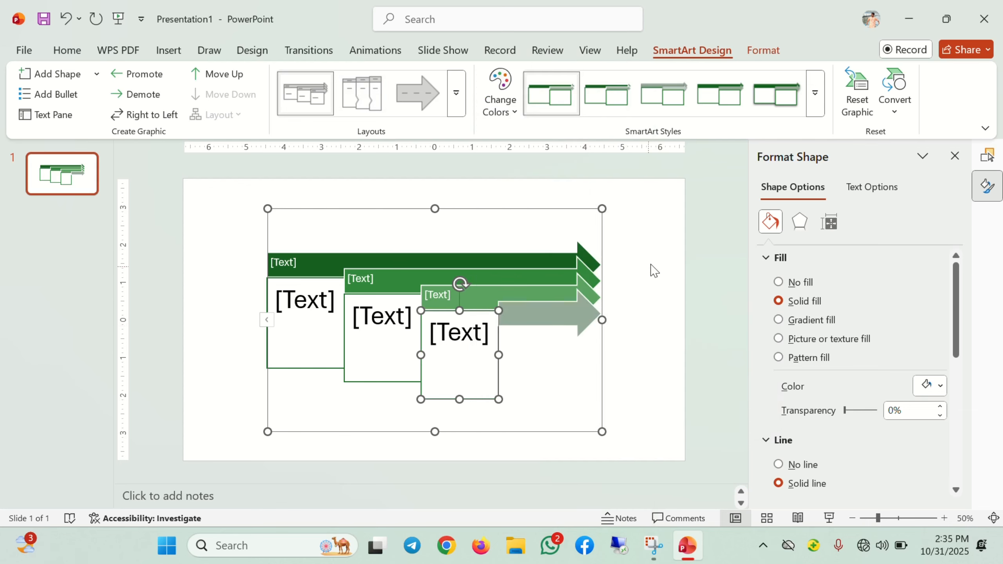
Reset the SmartArt graphic's formatting and convert it to shapes
{"action": "left_click", "coordinate": [866, 116]}
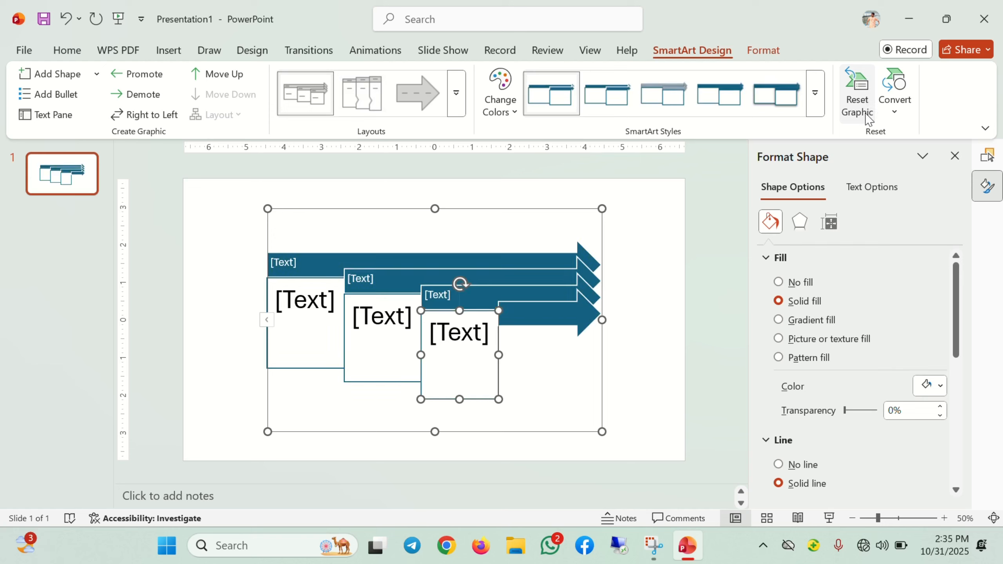
{"action": "left_click", "coordinate": [895, 111]}
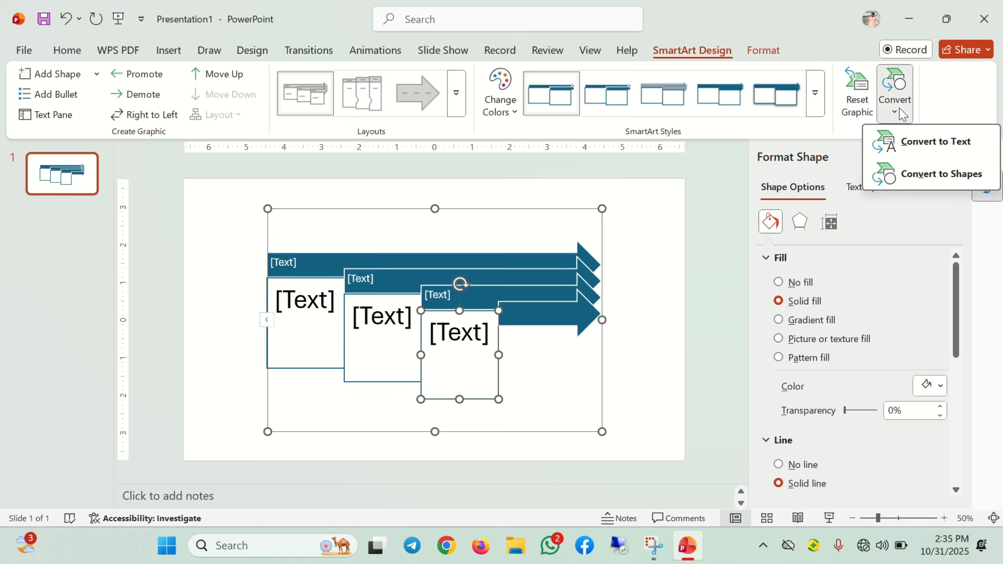
{"action": "left_click", "coordinate": [921, 172]}
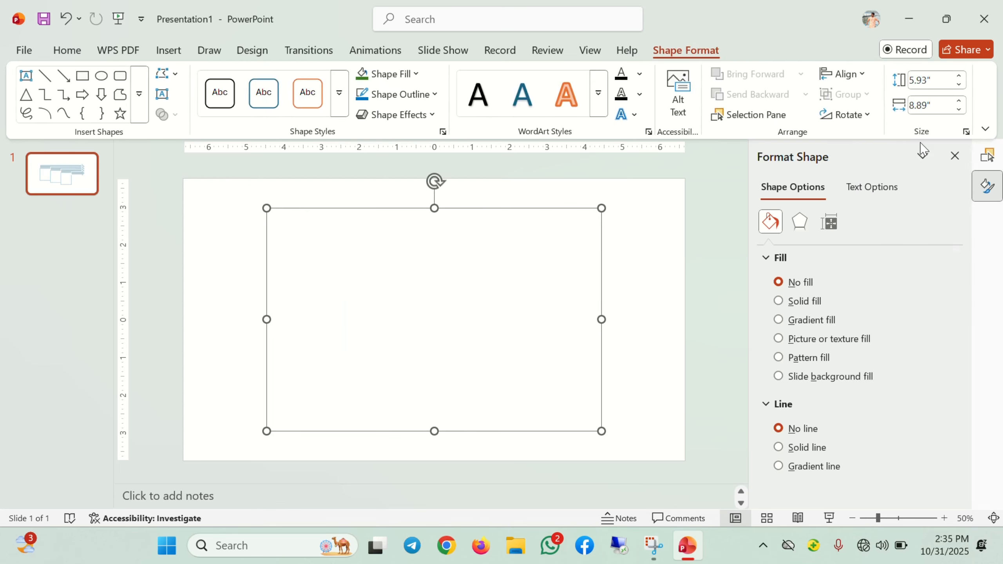
Delete the converted shapes from the slide and insert a Clustered Bar chart
{"action": "left_click", "coordinate": [459, 303]}
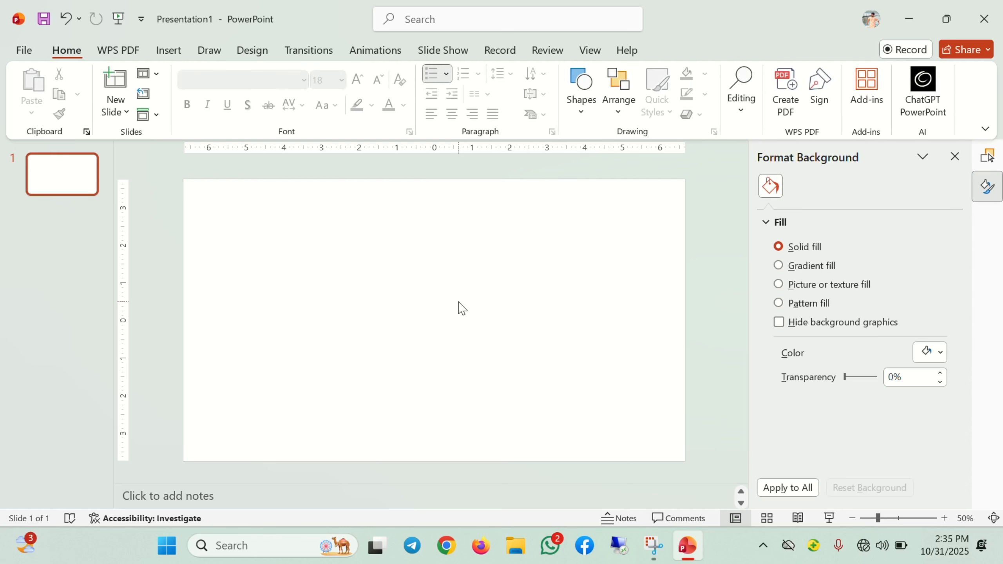
{"action": "left_click", "coordinate": [173, 48]}
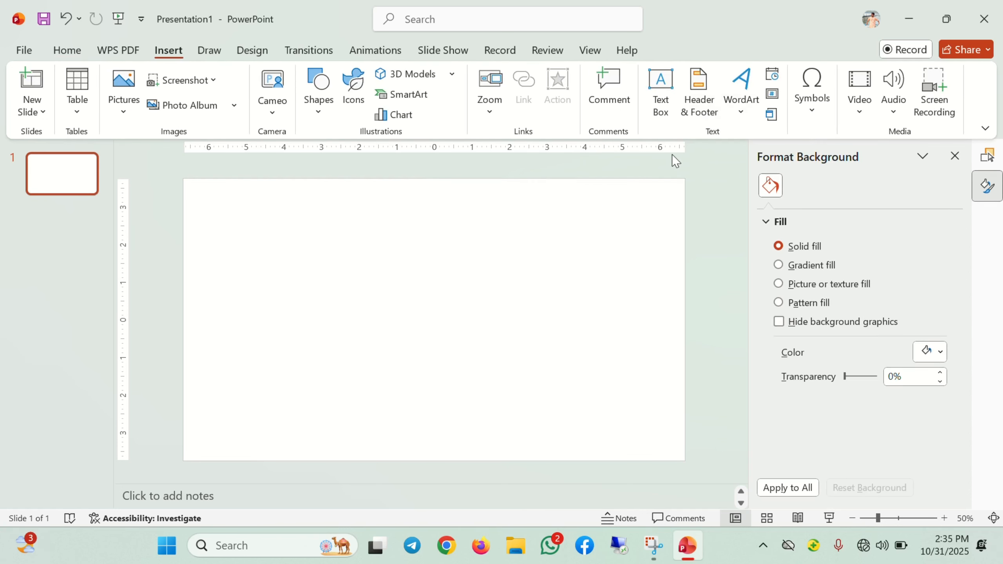
{"action": "left_click", "coordinate": [385, 114]}
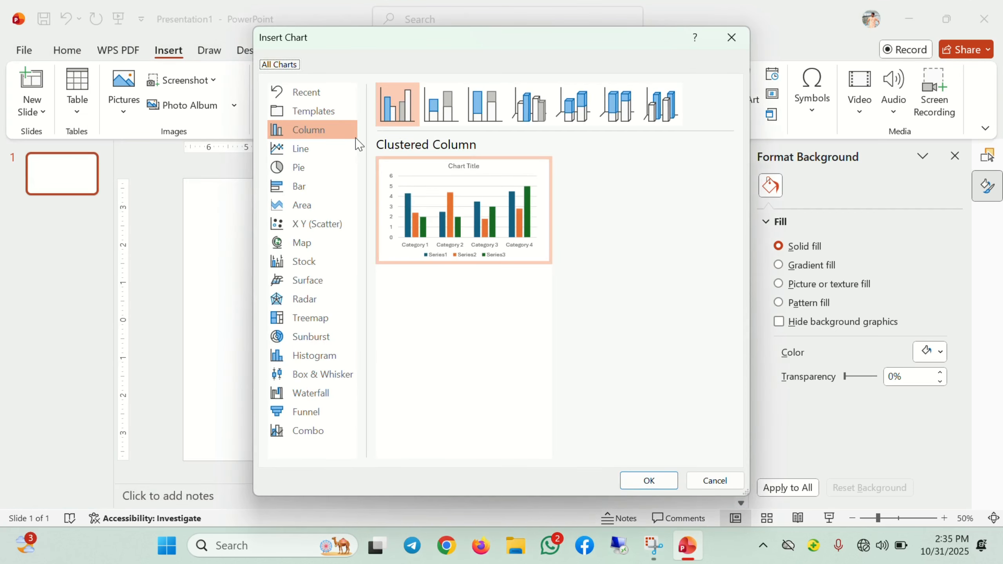
{"action": "left_click", "coordinate": [306, 102]}
{"action": "left_click", "coordinate": [311, 91]}
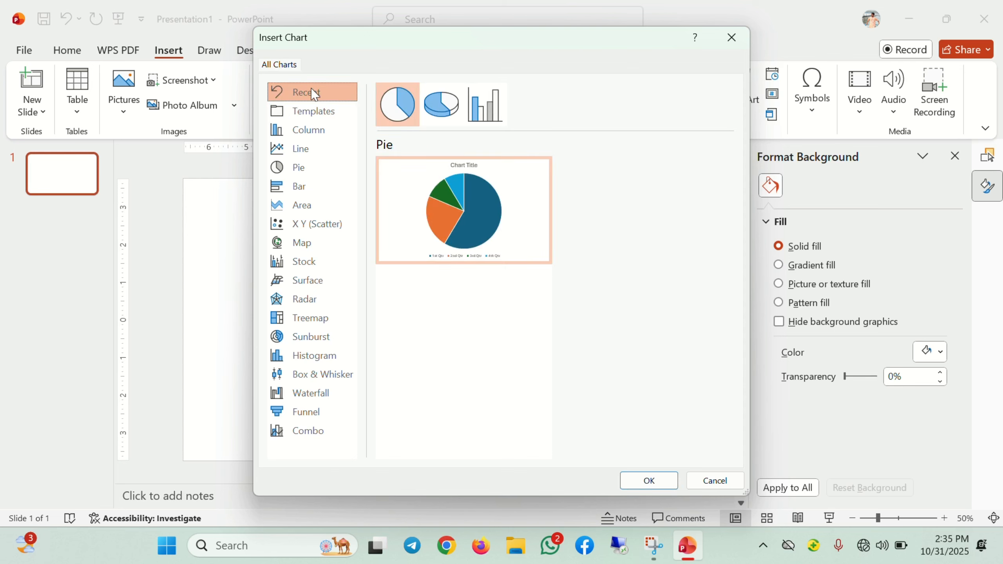
{"action": "left_click", "coordinate": [285, 187]}
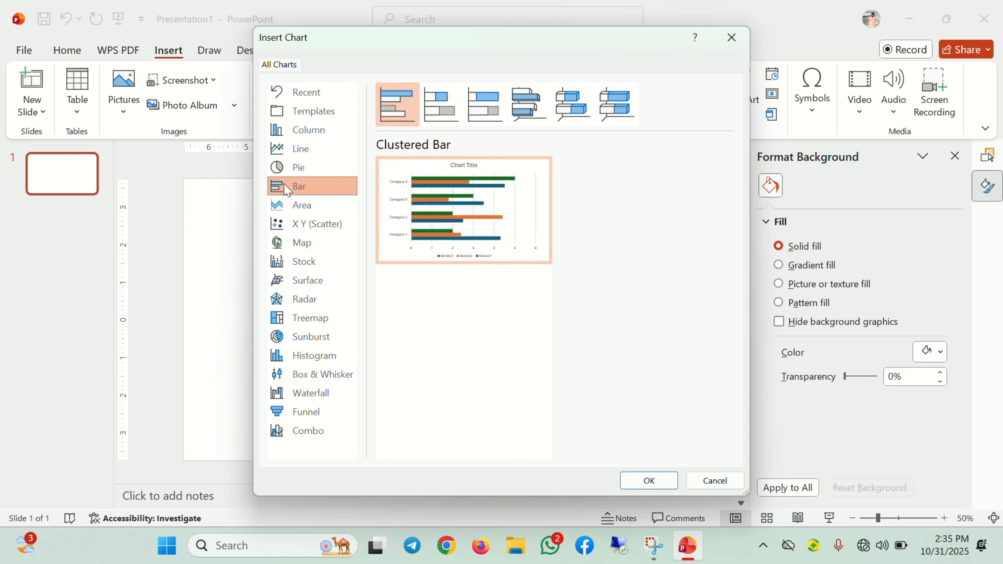
{"action": "left_click", "coordinate": [633, 485]}
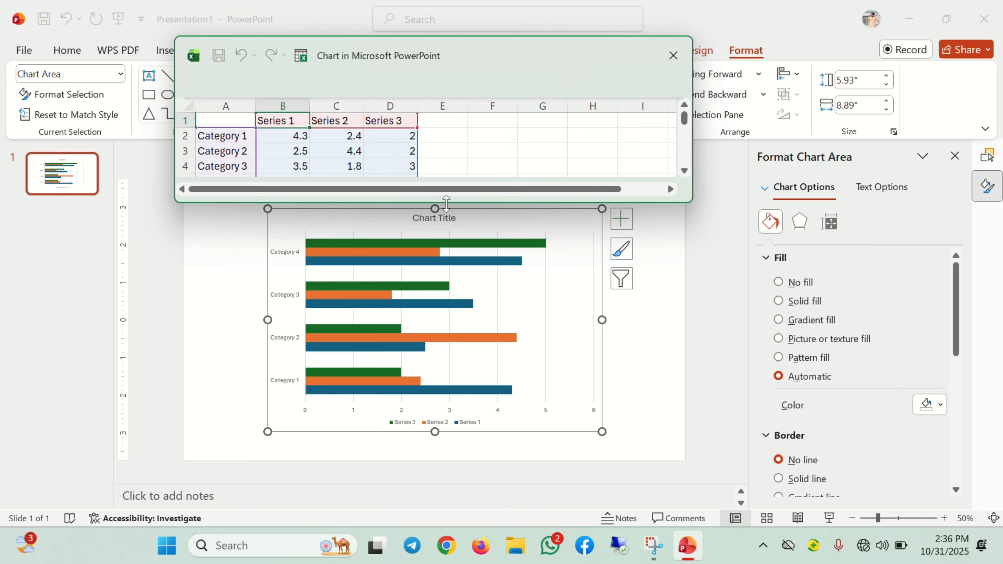
Review the chart's source values in the enlarged data sheet, close it, and reopen the data for editing once more before closing it
{"action": "left_click_drag", "start_coordinate": [446, 203], "coordinate": [446, 310]}
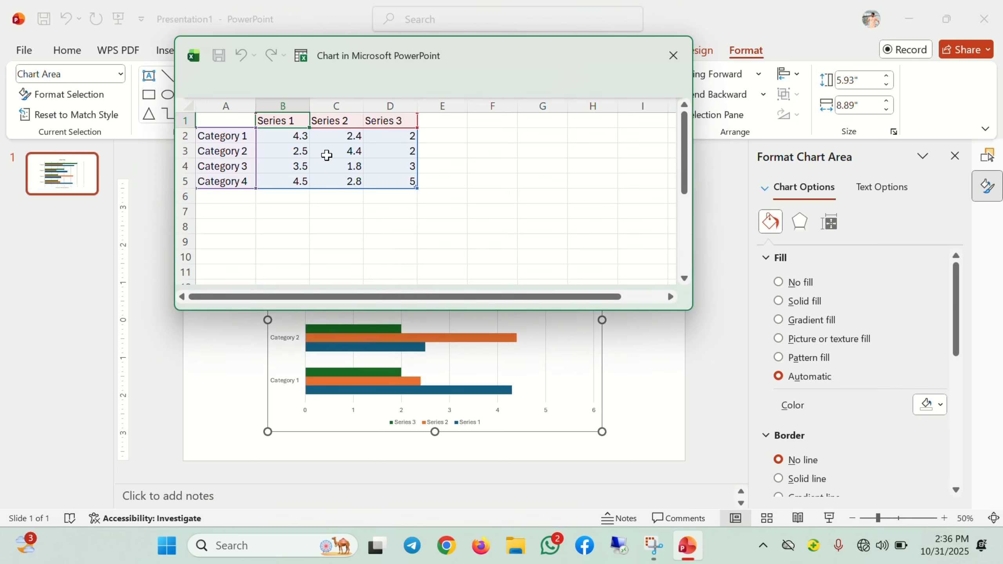
{"action": "left_click", "coordinate": [674, 68]}
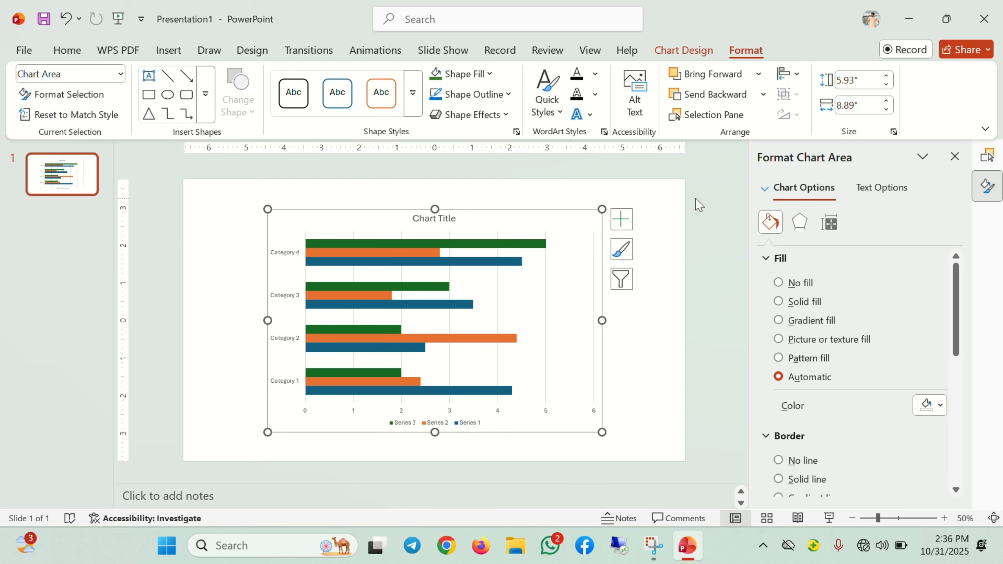
{"action": "left_click", "coordinate": [672, 57]}
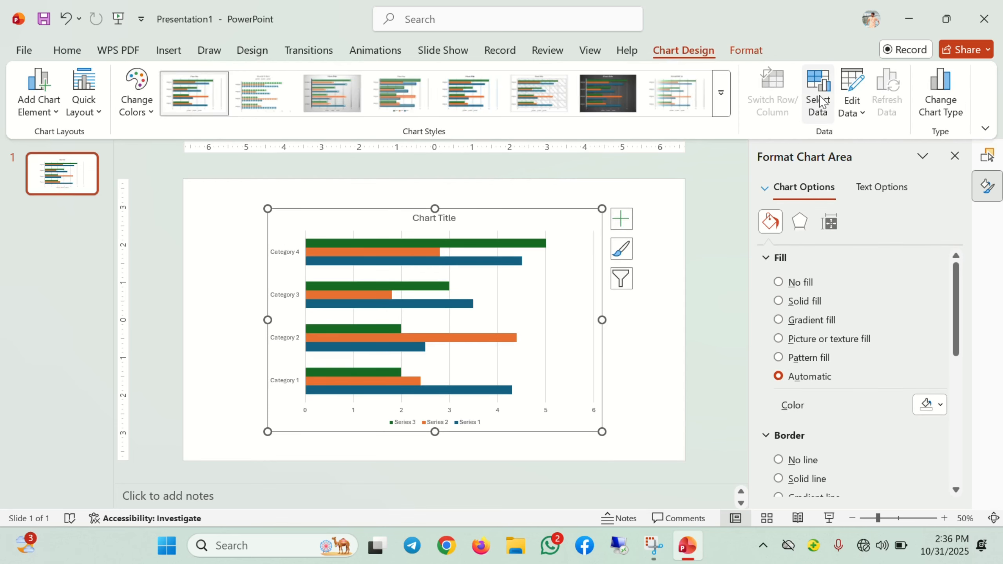
{"action": "left_click", "coordinate": [853, 108]}
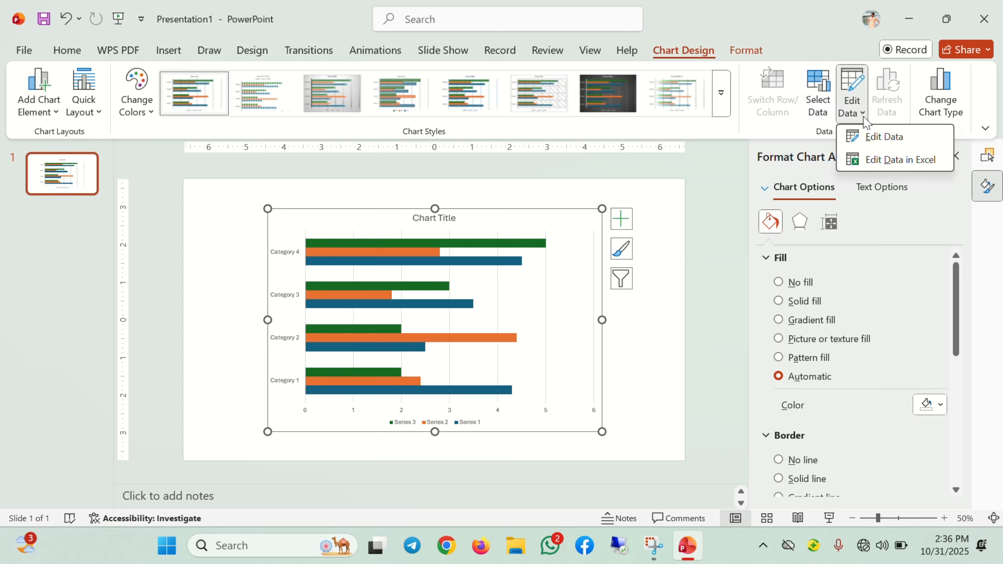
{"action": "left_click", "coordinate": [865, 137]}
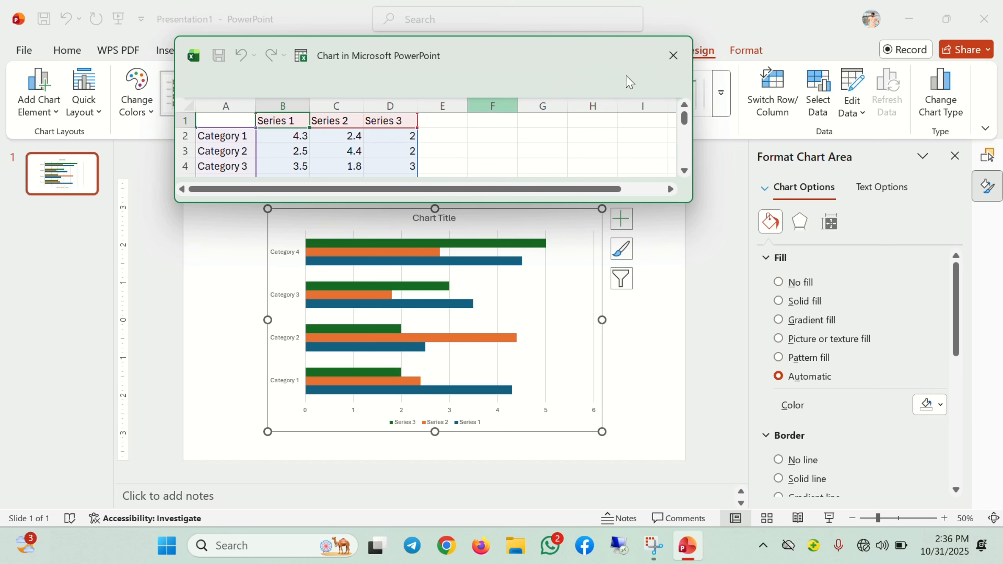
{"action": "left_click", "coordinate": [673, 55]}
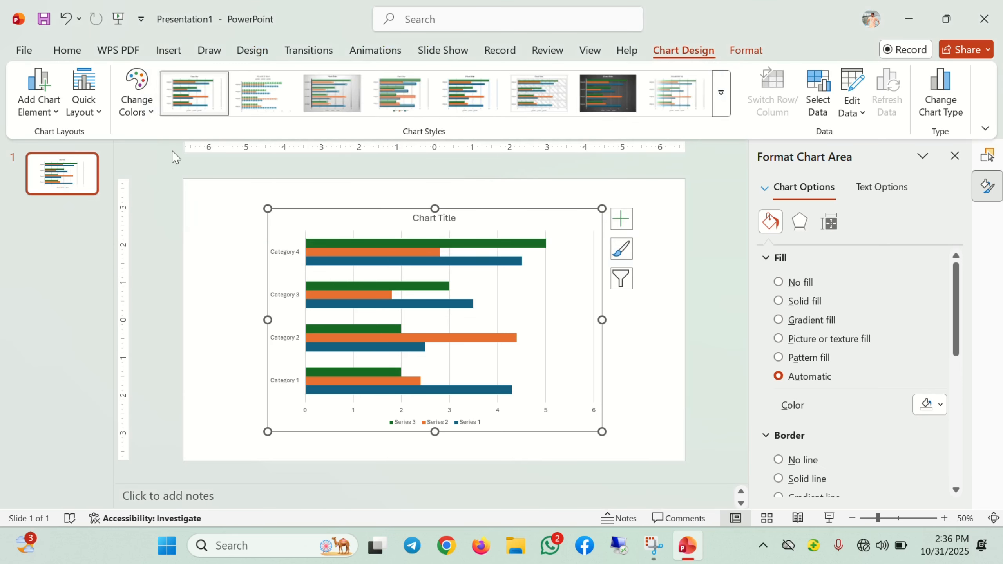
Remove the chart title and look at the error bar options without adding any error bars
{"action": "left_click", "coordinate": [35, 101]}
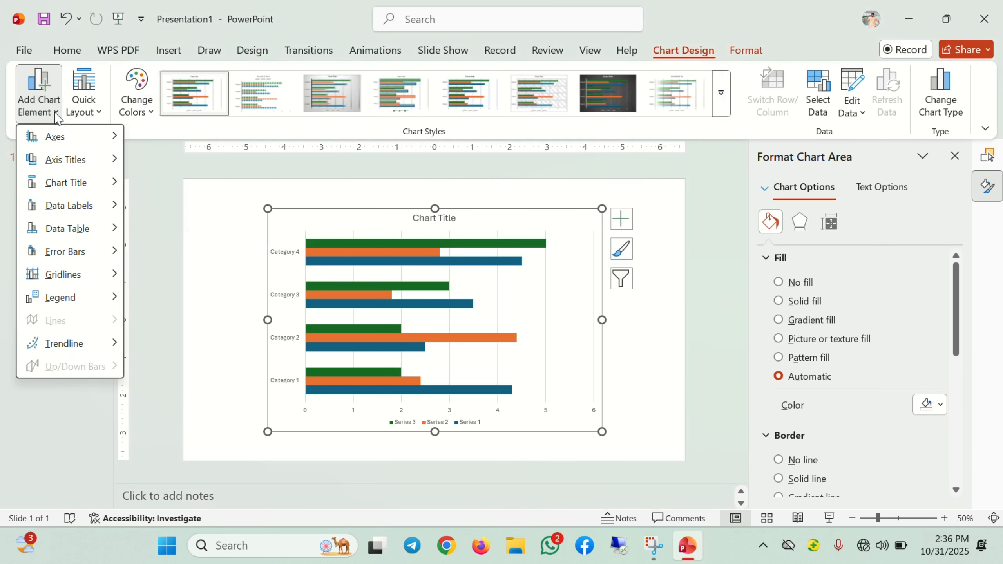
{"action": "mouse_move", "coordinate": [69, 193]}
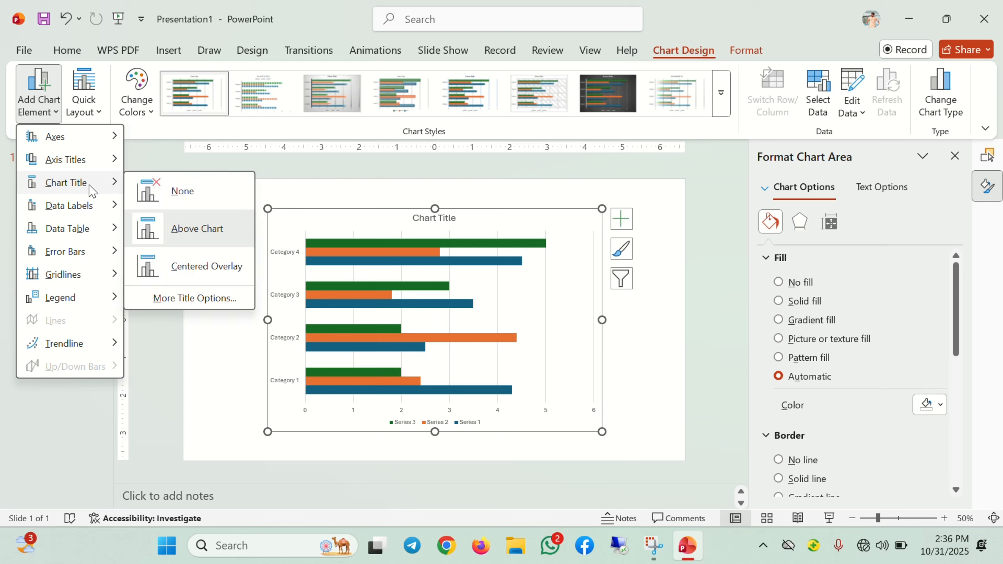
{"action": "left_click", "coordinate": [184, 198]}
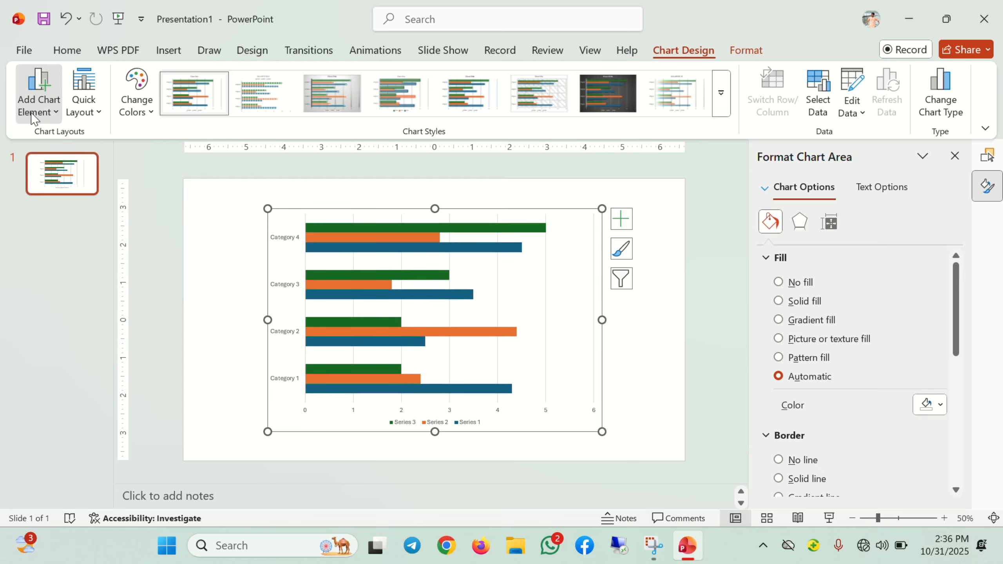
{"action": "left_click", "coordinate": [36, 102]}
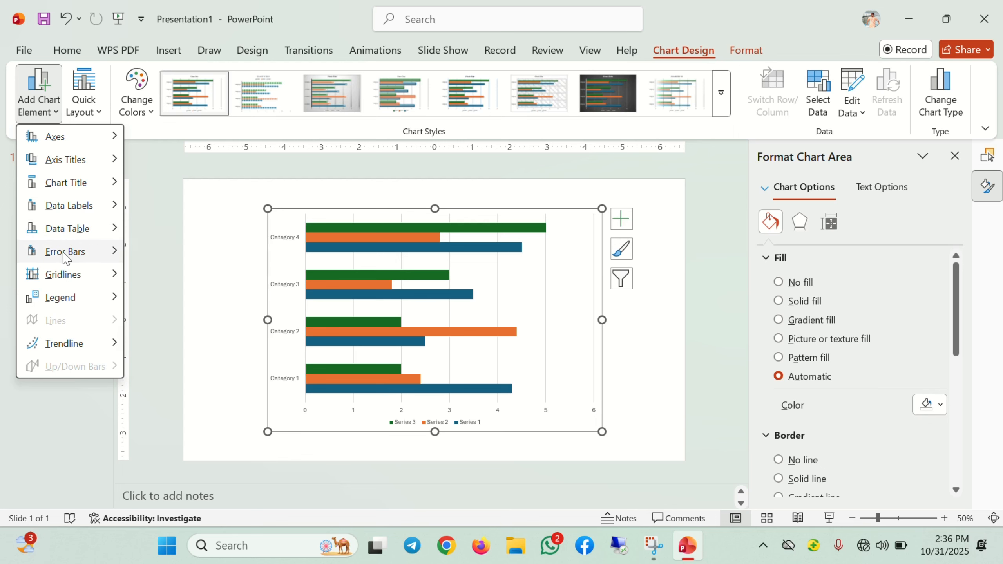
{"action": "mouse_move", "coordinate": [67, 260]}
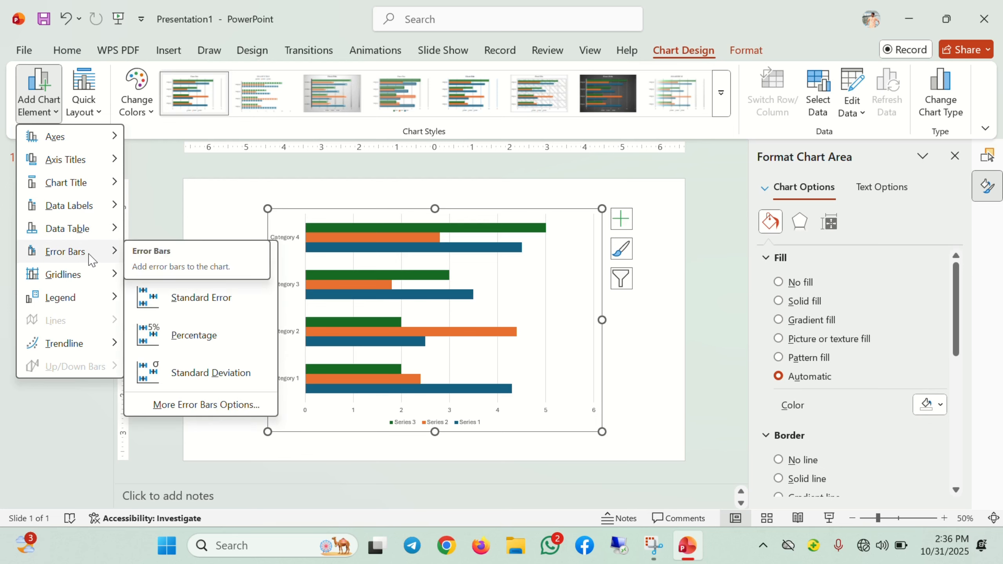
{"action": "left_click", "coordinate": [191, 262]}
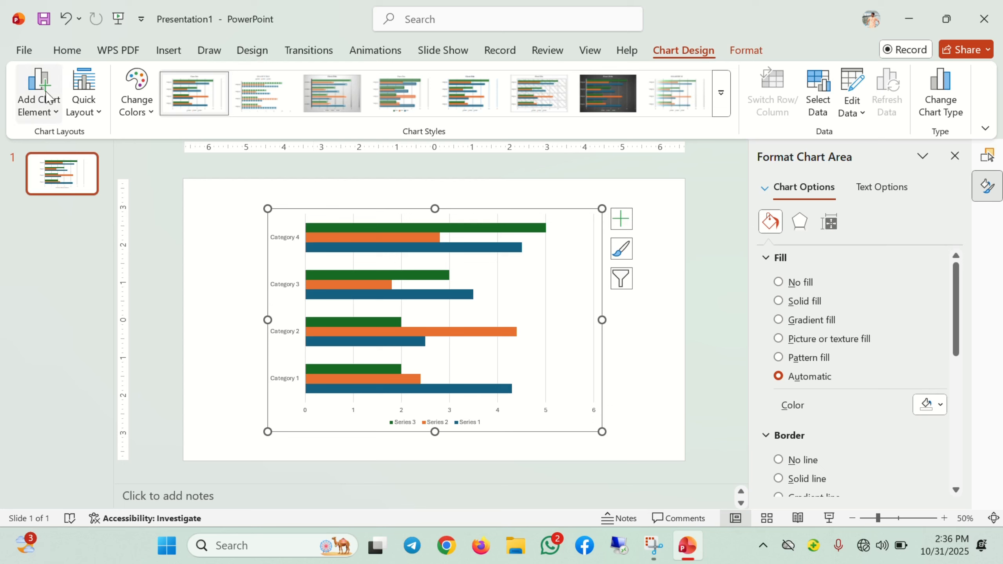
Apply the quick layout in the second row, first column, and view the chart color palettes without changing the colors
{"action": "left_click", "coordinate": [97, 113]}
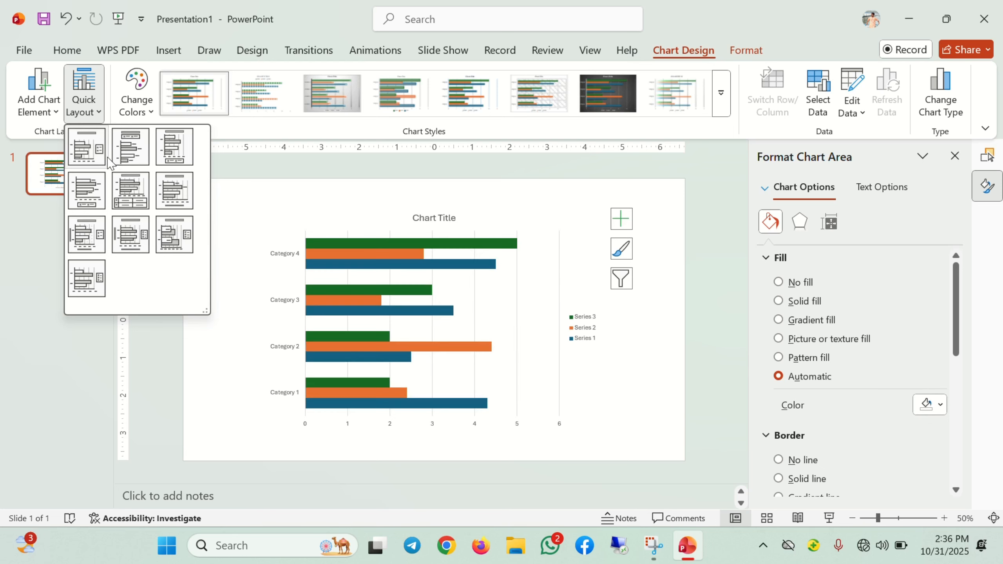
{"action": "left_click", "coordinate": [107, 176]}
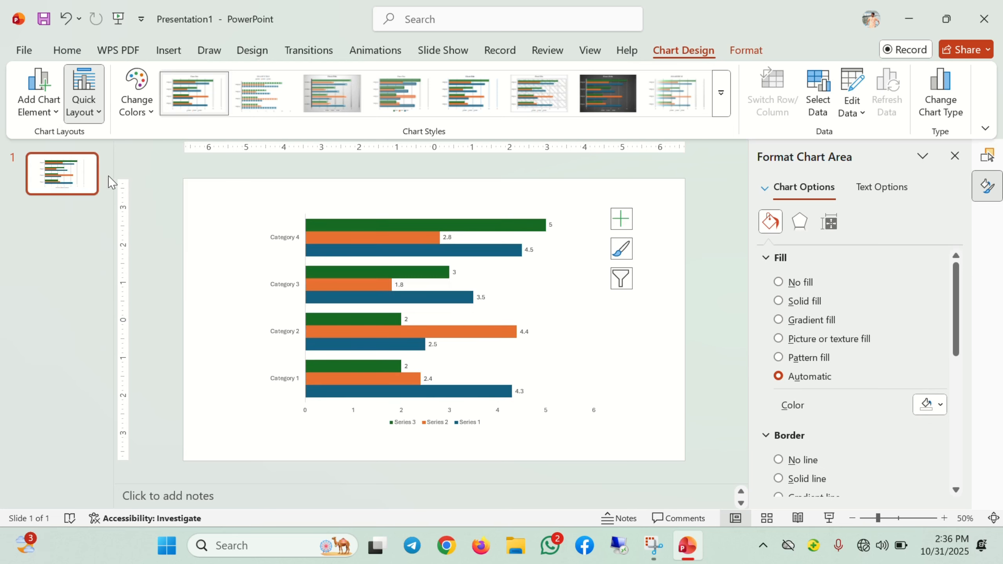
{"action": "left_click", "coordinate": [142, 113]}
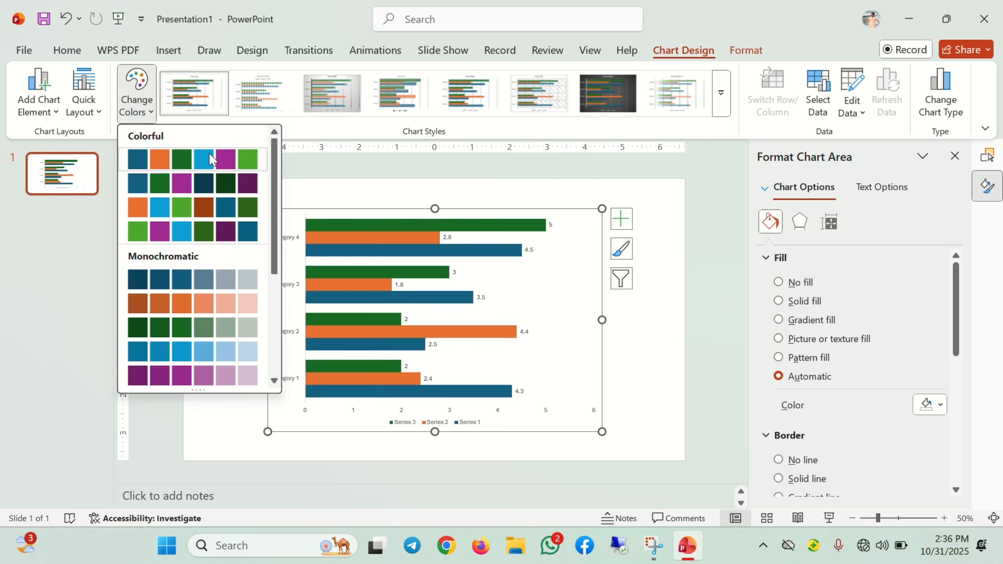
{"action": "left_click", "coordinate": [228, 106]}
Try the second and fourth chart styles, apply the dark seventh style, and preview the remaining styles
{"action": "left_click", "coordinate": [262, 94]}
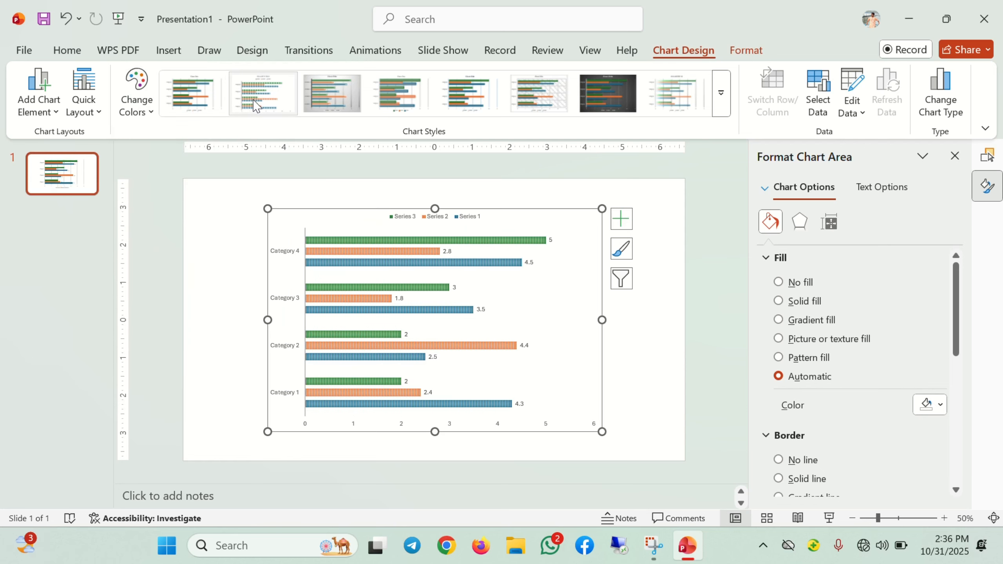
{"action": "left_click", "coordinate": [380, 86]}
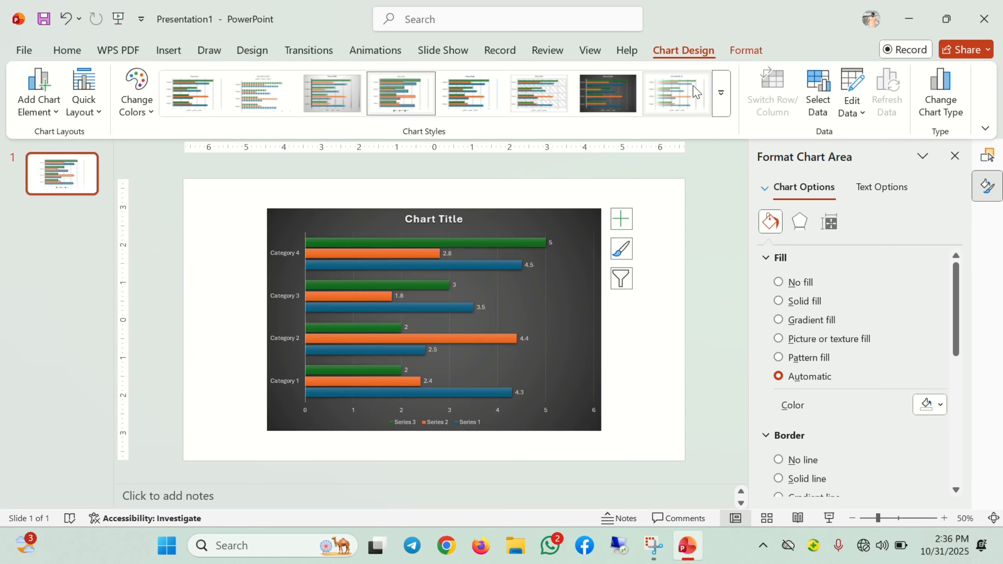
{"action": "left_click", "coordinate": [621, 109]}
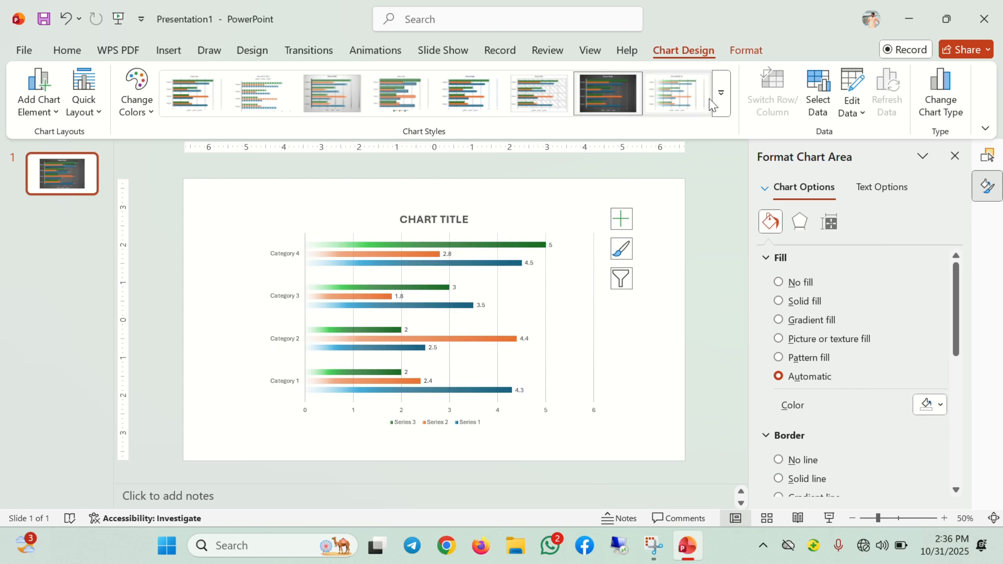
{"action": "left_click", "coordinate": [725, 101]}
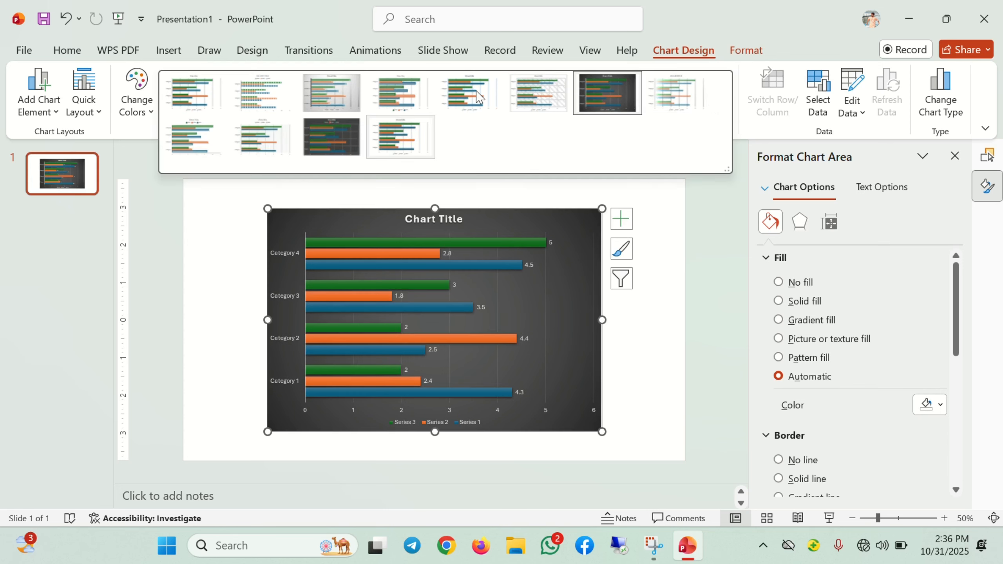
View the chart's data source selection, cancel it without changes, and close the data sheet
{"action": "left_click", "coordinate": [820, 101]}
{"action": "left_click", "coordinate": [820, 101]}
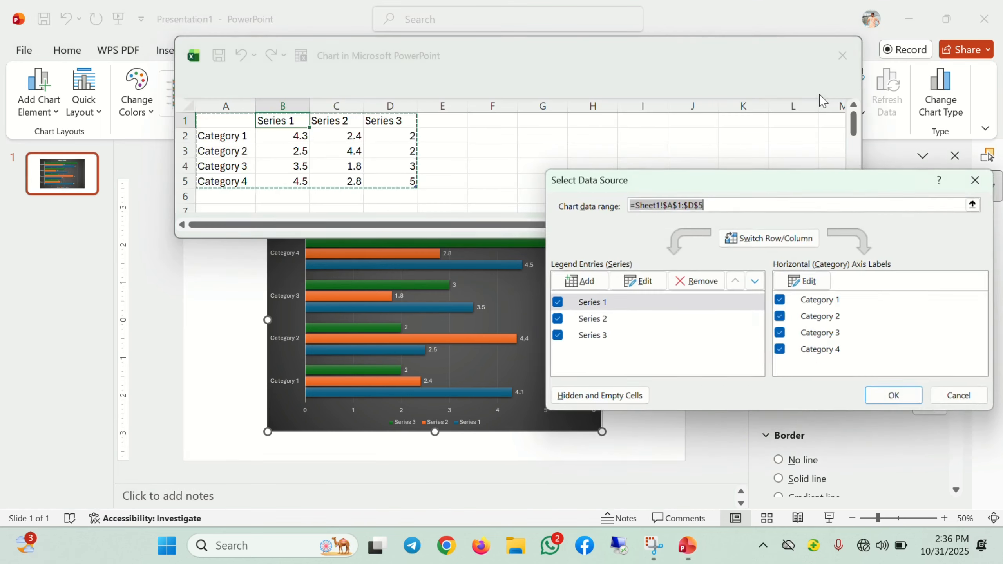
{"action": "left_click_drag", "start_coordinate": [812, 190], "coordinate": [631, 194]}
{"action": "left_click", "coordinate": [792, 181]}
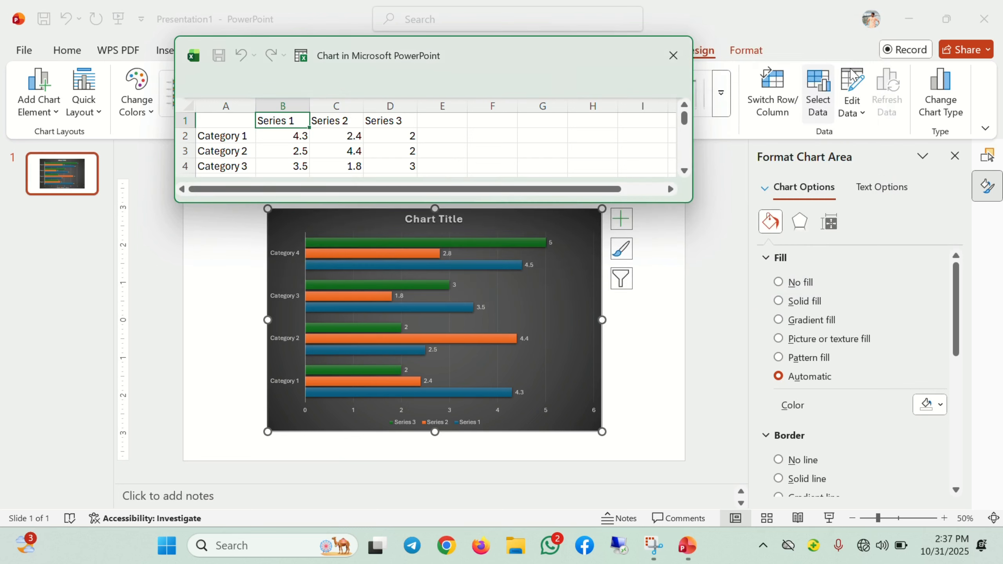
{"action": "left_click", "coordinate": [667, 53]}
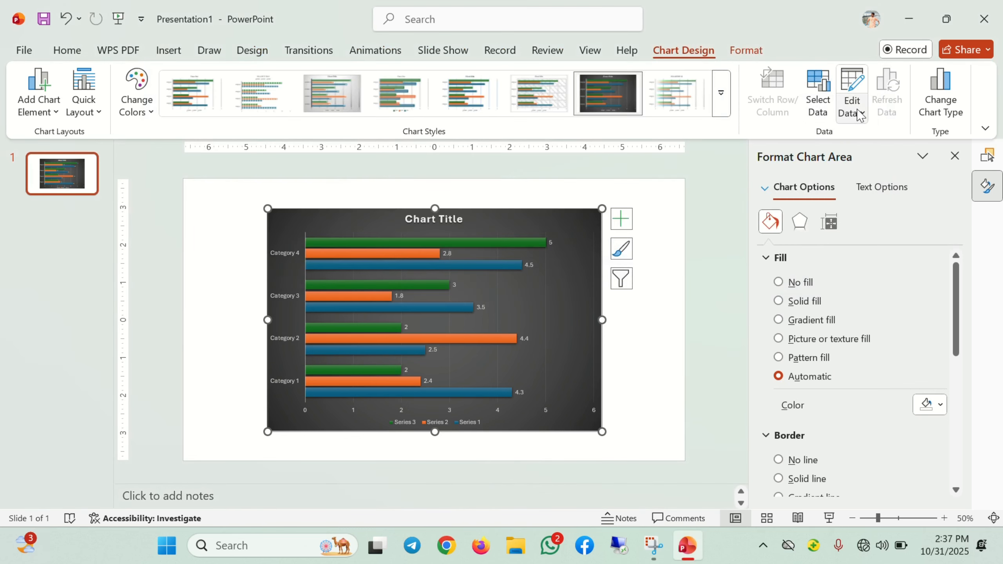
Change the chart type from clustered bar to the basic Radar chart
{"action": "left_click", "coordinate": [928, 102]}
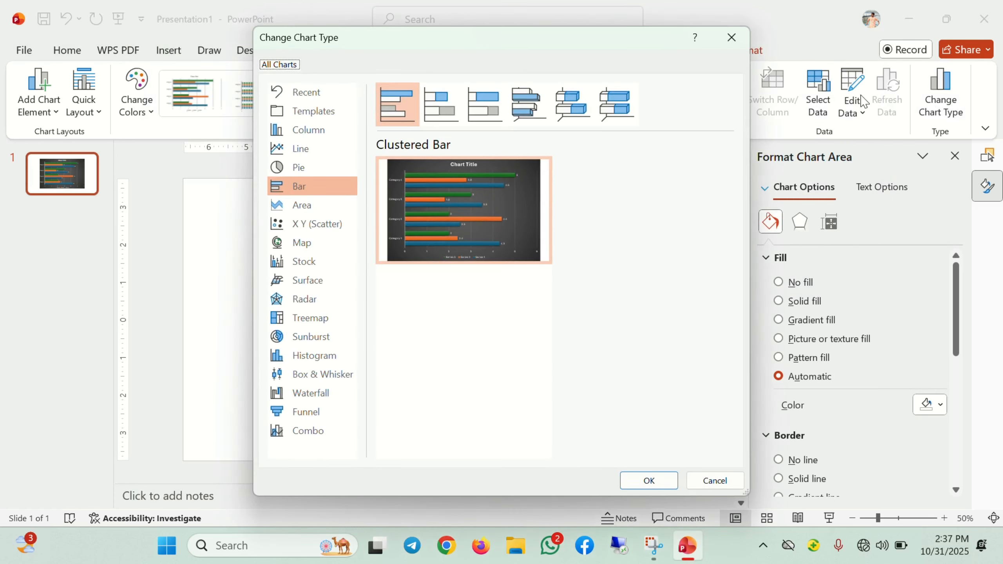
{"action": "left_click", "coordinate": [301, 300]}
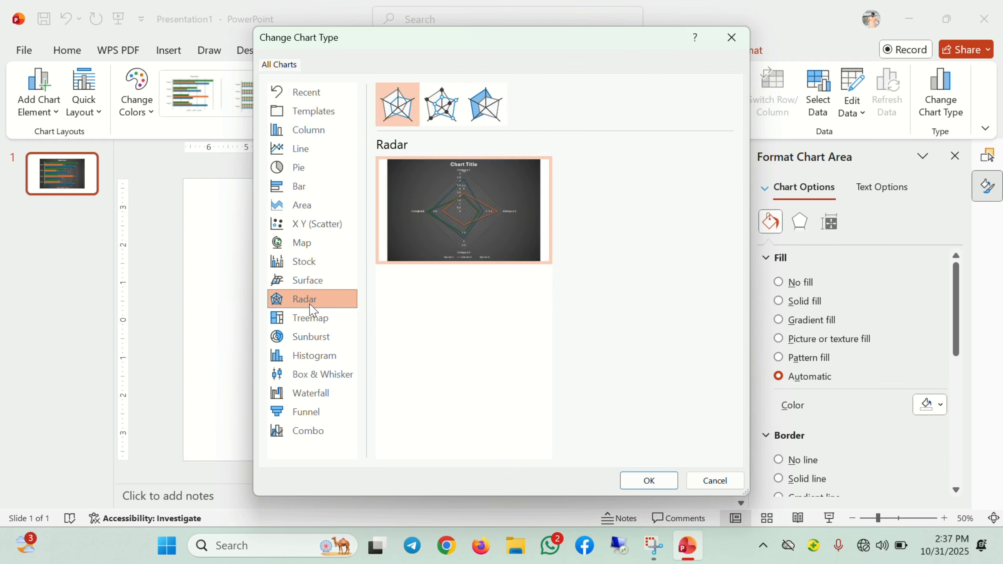
{"action": "left_click", "coordinate": [648, 480]}
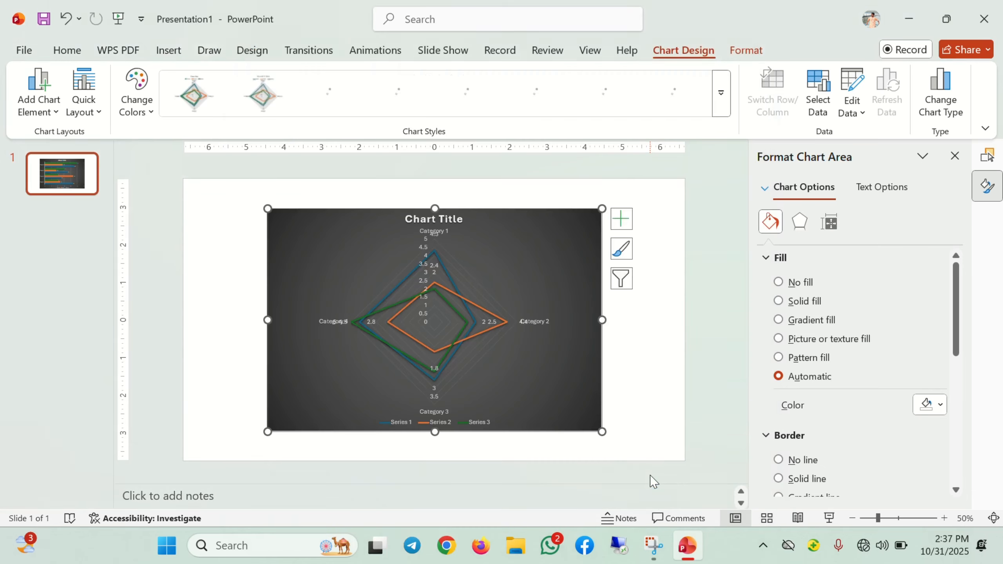
{"action": "mouse_move", "coordinate": [469, 320]}
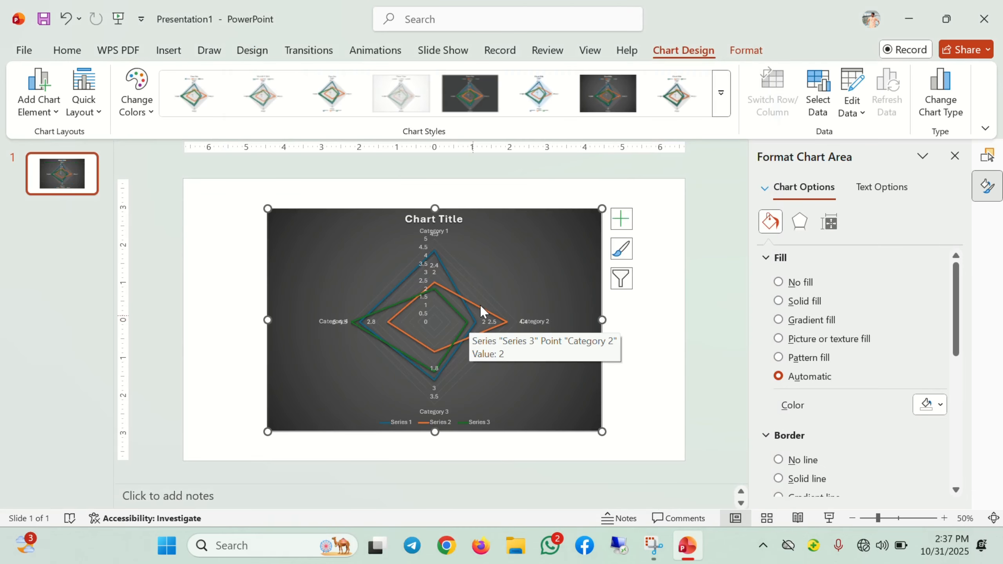
Select the chart's Plot Area as the current formatting element and activate the Rectangle shape tool
{"action": "left_click", "coordinate": [746, 49]}
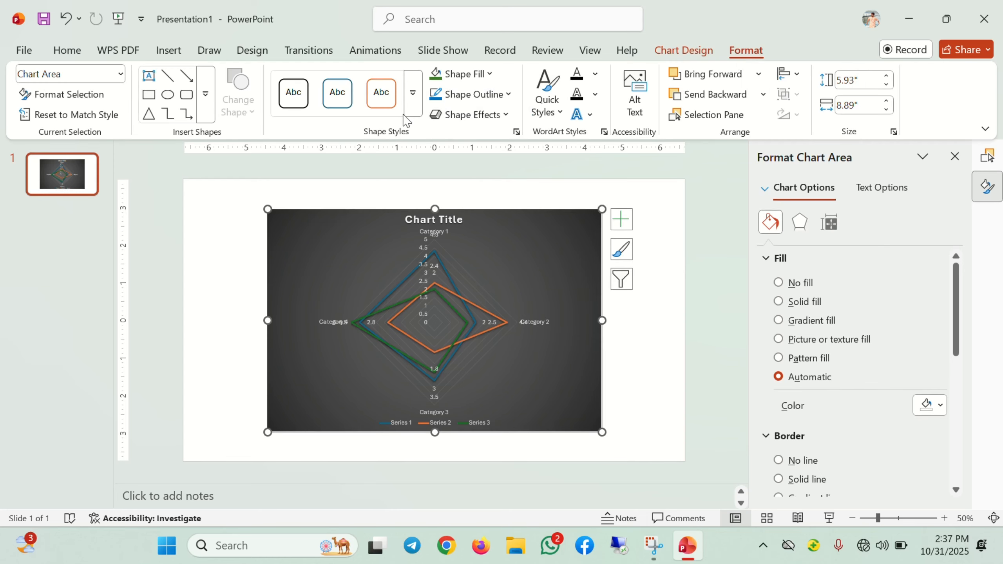
{"action": "left_click", "coordinate": [120, 74]}
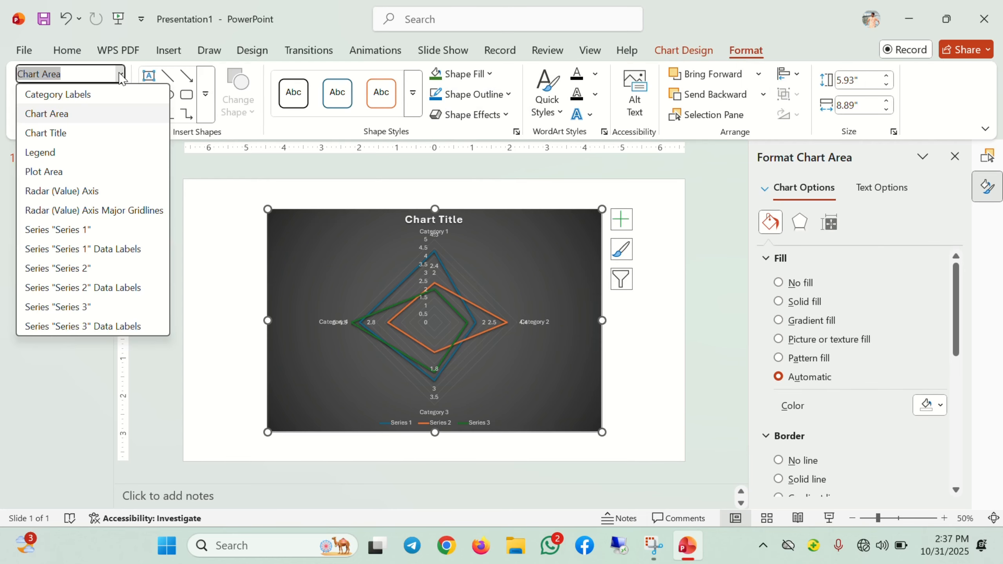
{"action": "left_click", "coordinate": [56, 172]}
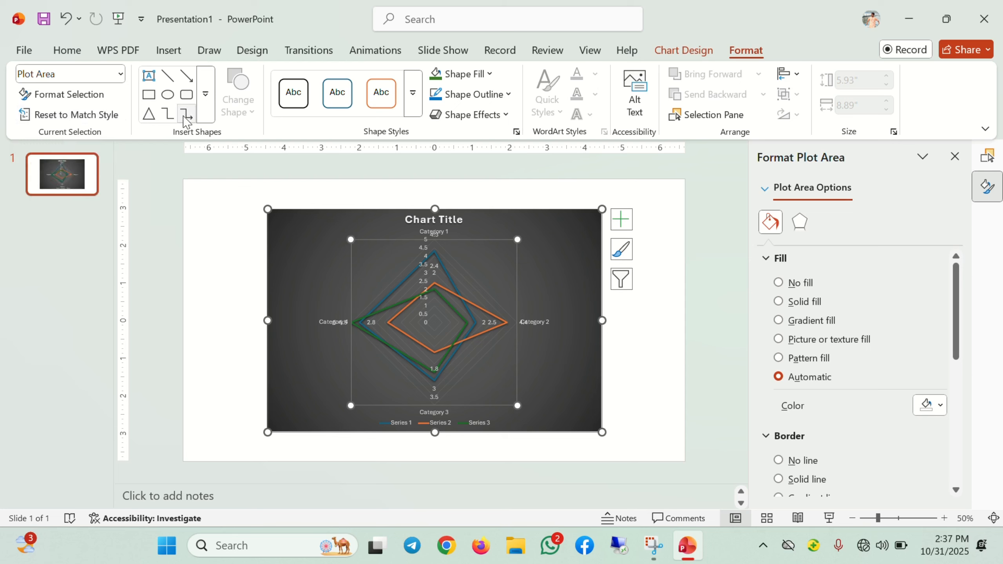
{"action": "left_click", "coordinate": [155, 98]}
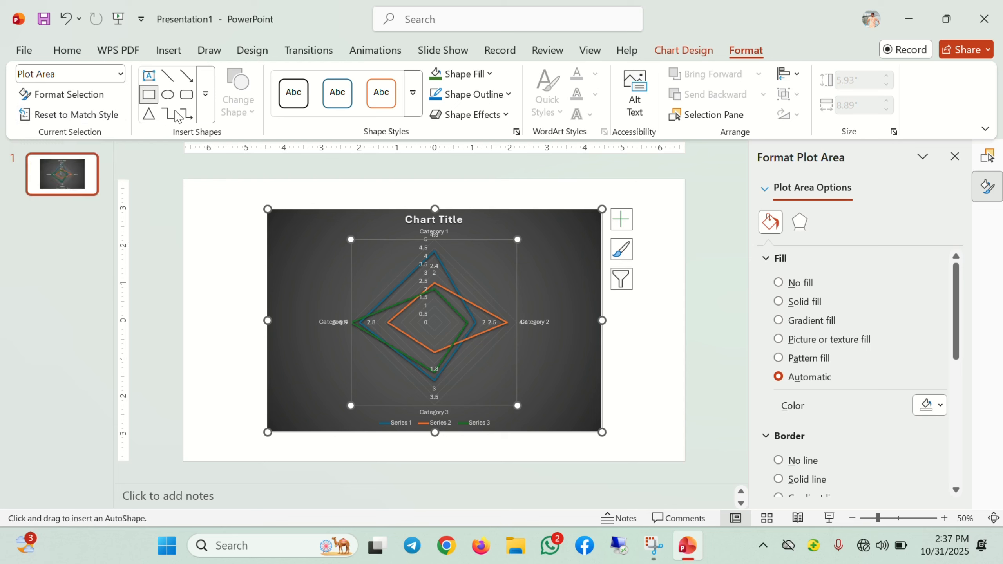
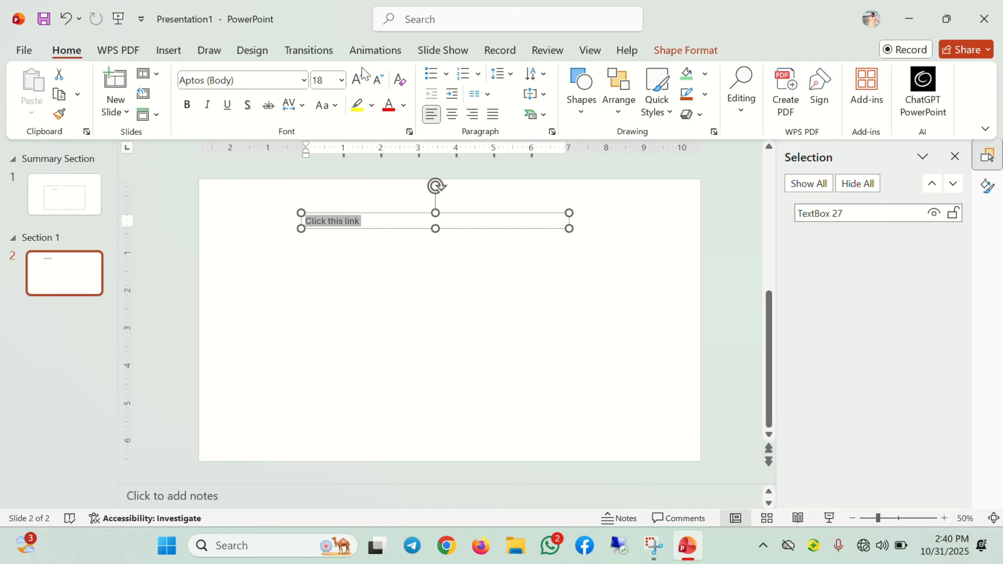
{"action": "left_click", "coordinate": [169, 50]}
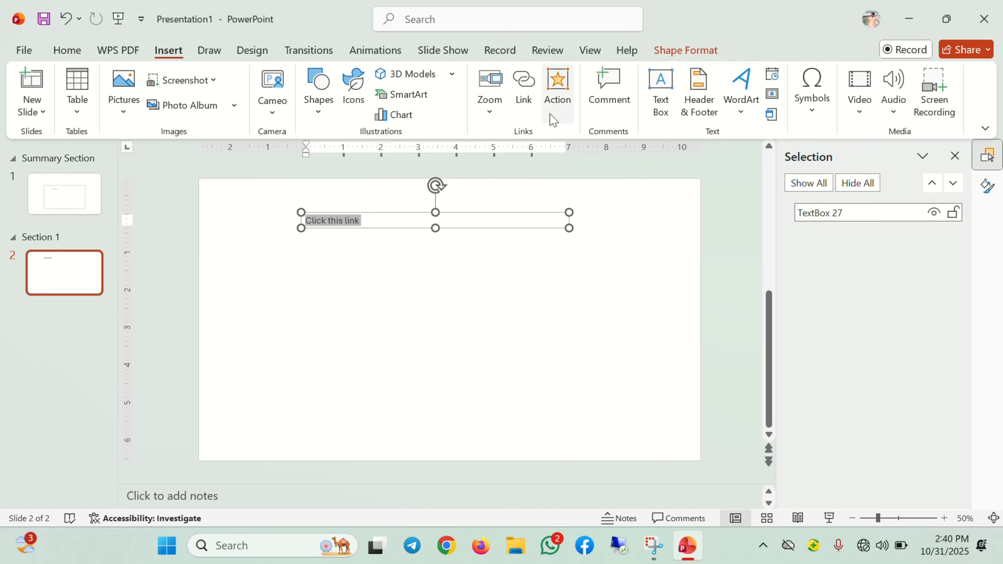
{"action": "left_click", "coordinate": [524, 87]}
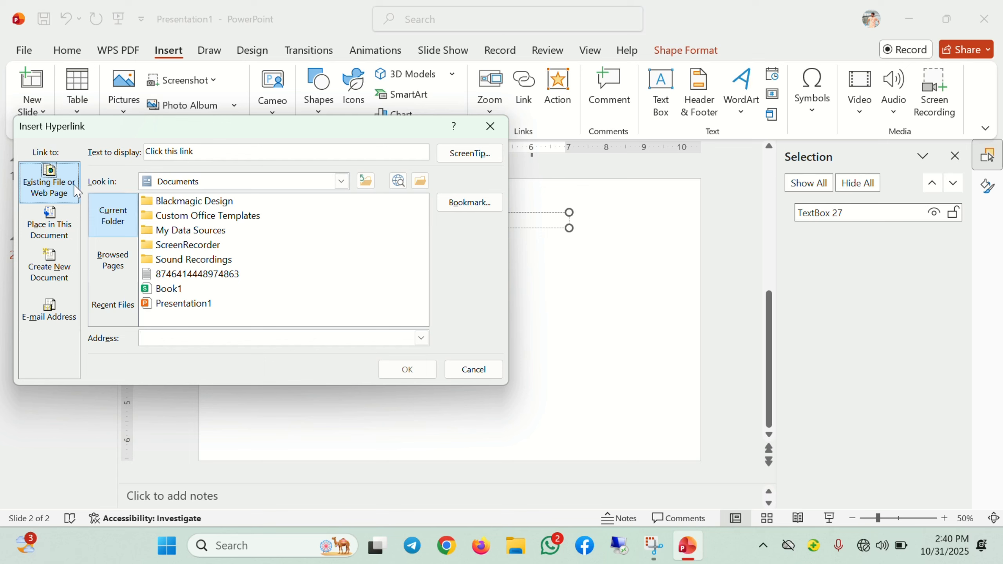
{"action": "left_click", "coordinate": [111, 265]}
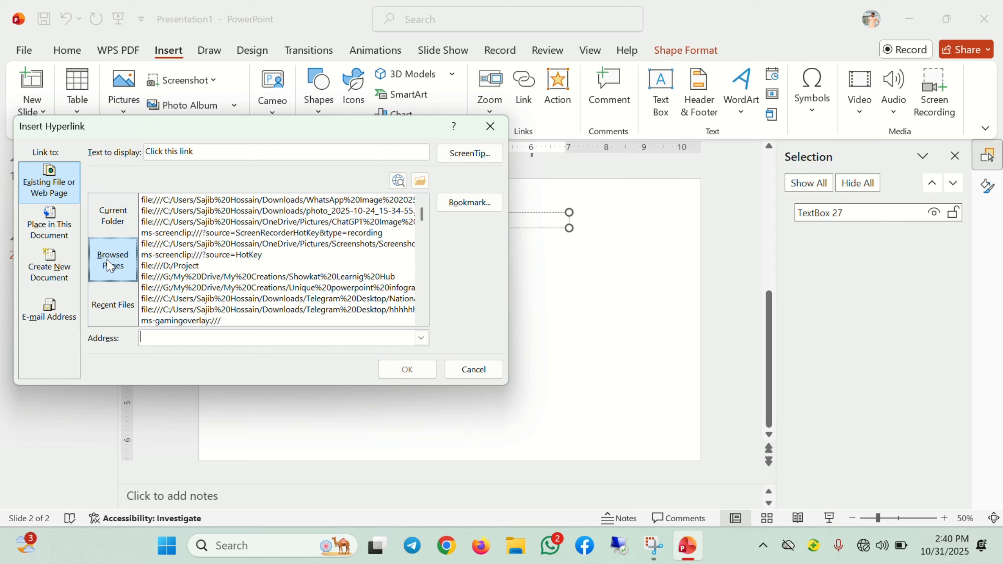
{"action": "left_click", "coordinate": [114, 305]}
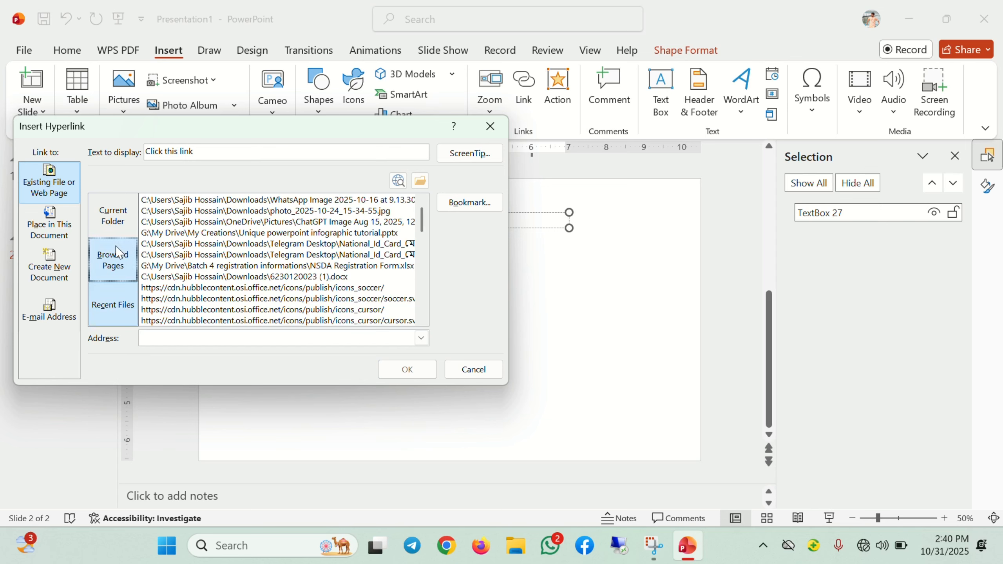
{"action": "left_click", "coordinate": [135, 265]}
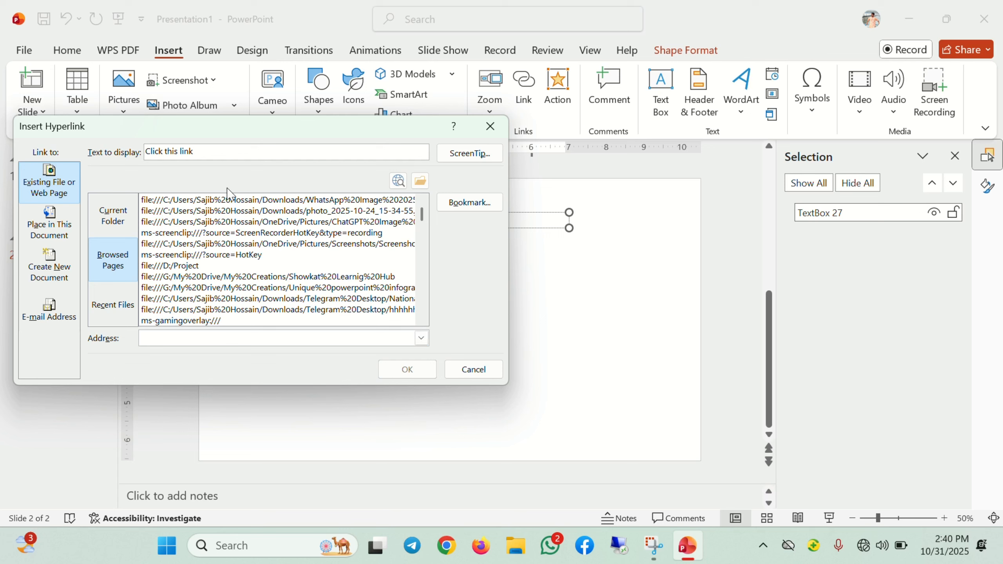
{"action": "left_click", "coordinate": [203, 336]}
{"action": "type", "text": "www.facebook.com"}
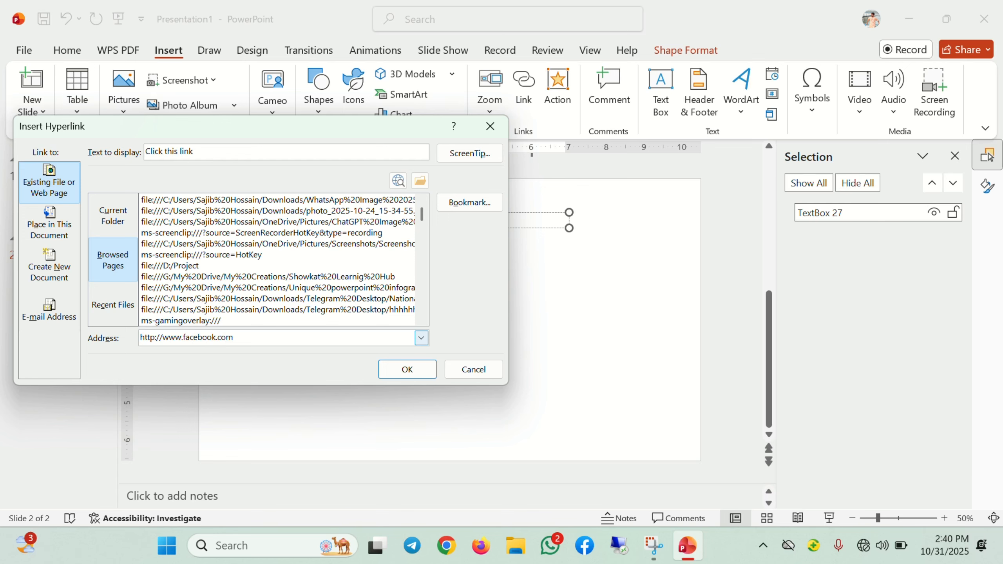
{"action": "key", "text": "Return"}
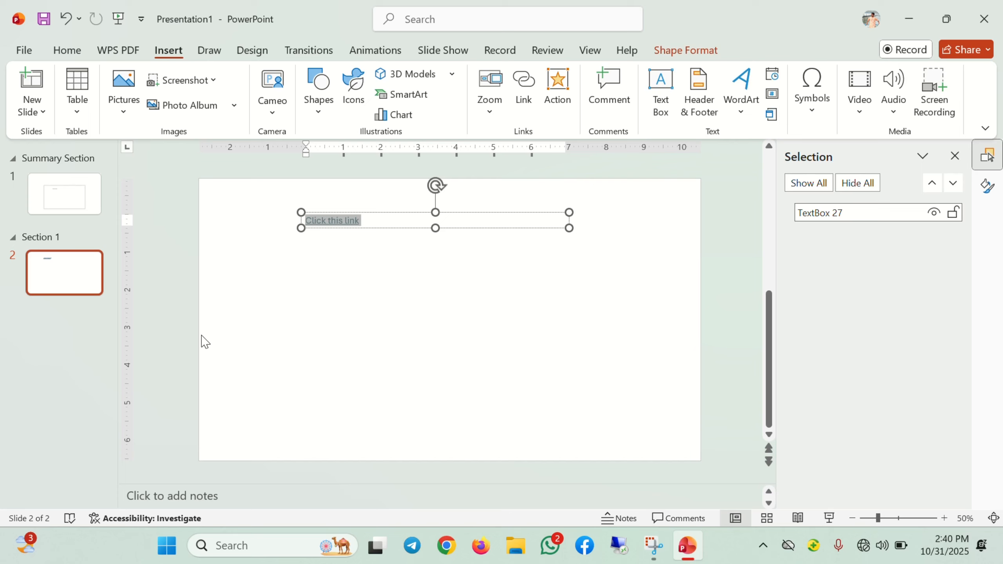
Test the "Click this link" hyperlink by following it into the browser, and close the browser window
{"action": "left_click", "coordinate": [393, 337]}
{"action": "mouse_move", "coordinate": [337, 219]}
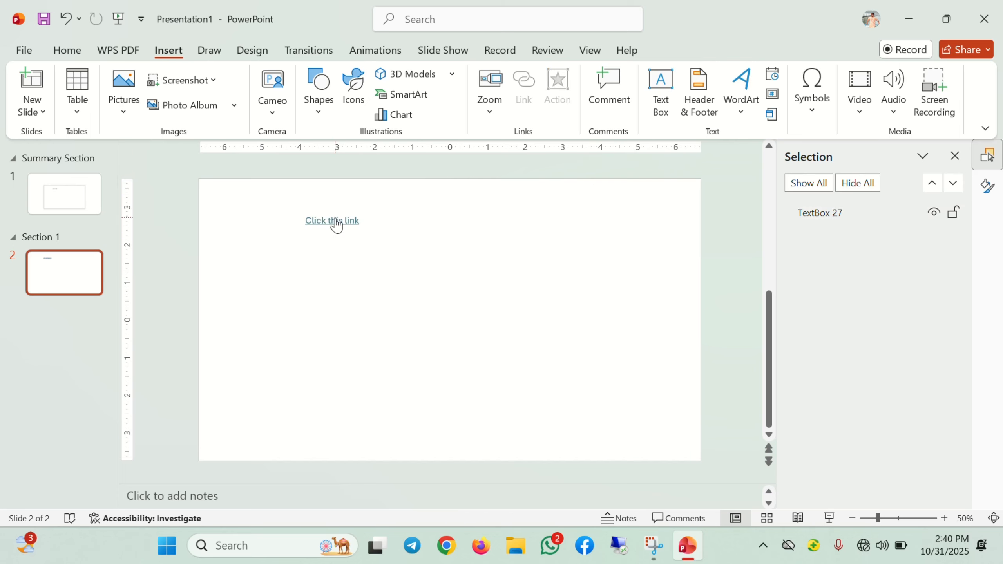
{"action": "left_click", "coordinate": [336, 220], "text": "ctrl"}
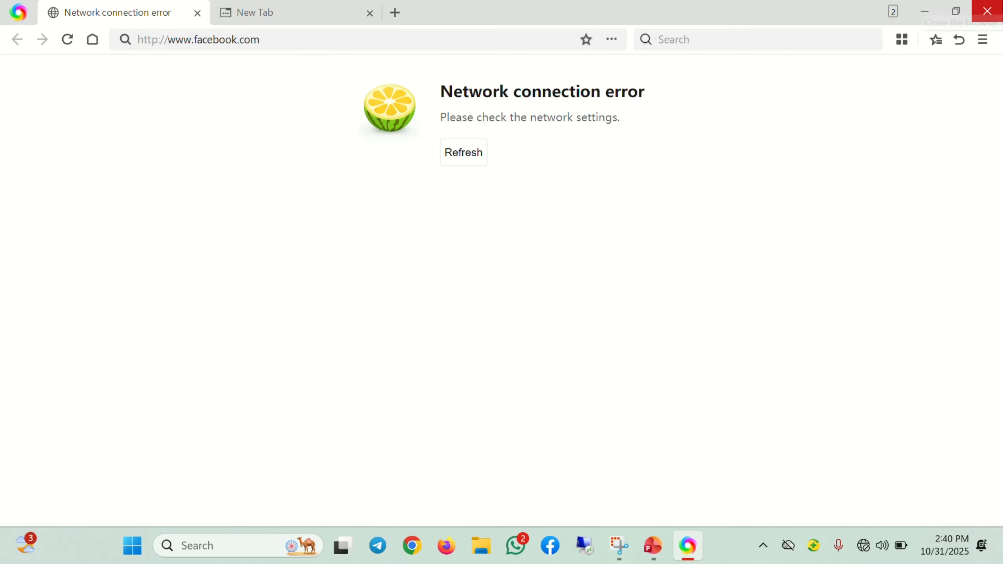
{"action": "left_click", "coordinate": [1000, 5]}
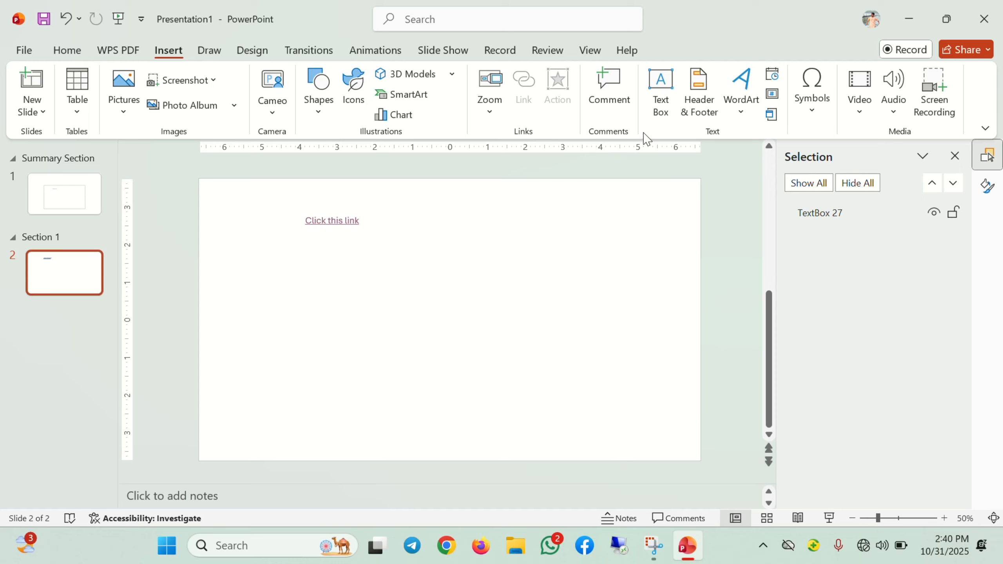
Review the mouse-click and mouse-over action settings of the link text and cancel without changes
{"action": "left_click", "coordinate": [339, 221]}
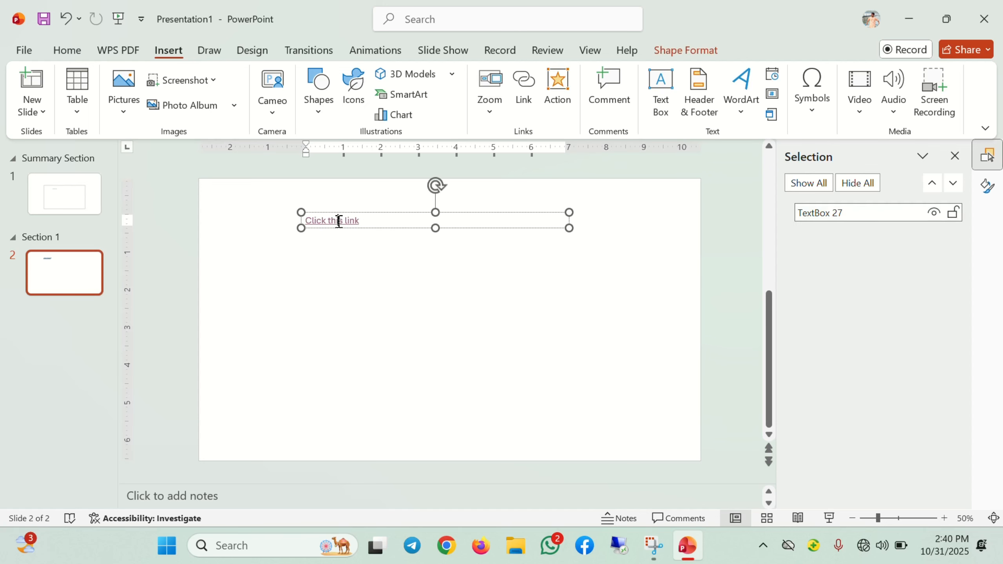
{"action": "left_click", "coordinate": [565, 90]}
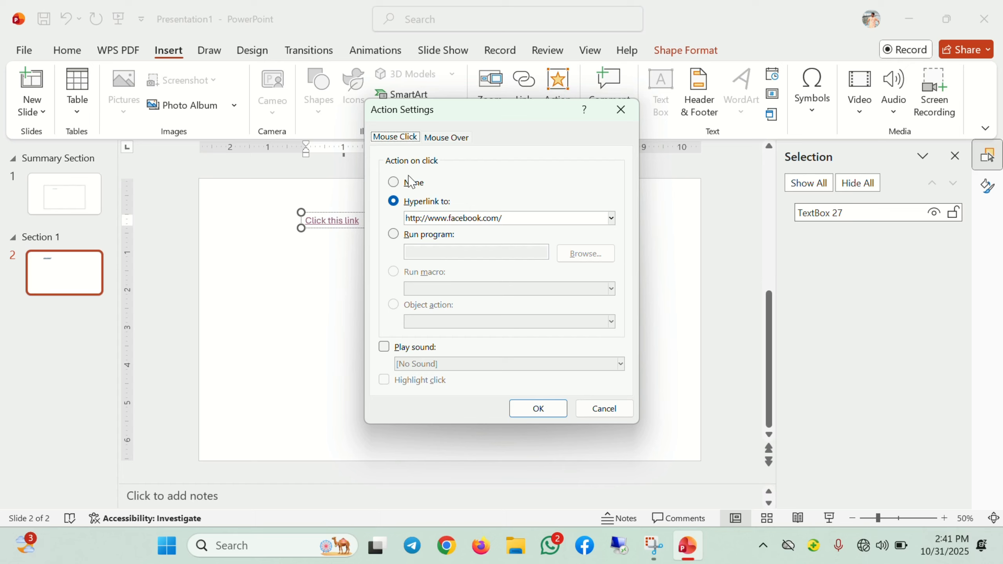
{"action": "left_click", "coordinate": [451, 141]}
{"action": "key", "text": "Tab"}
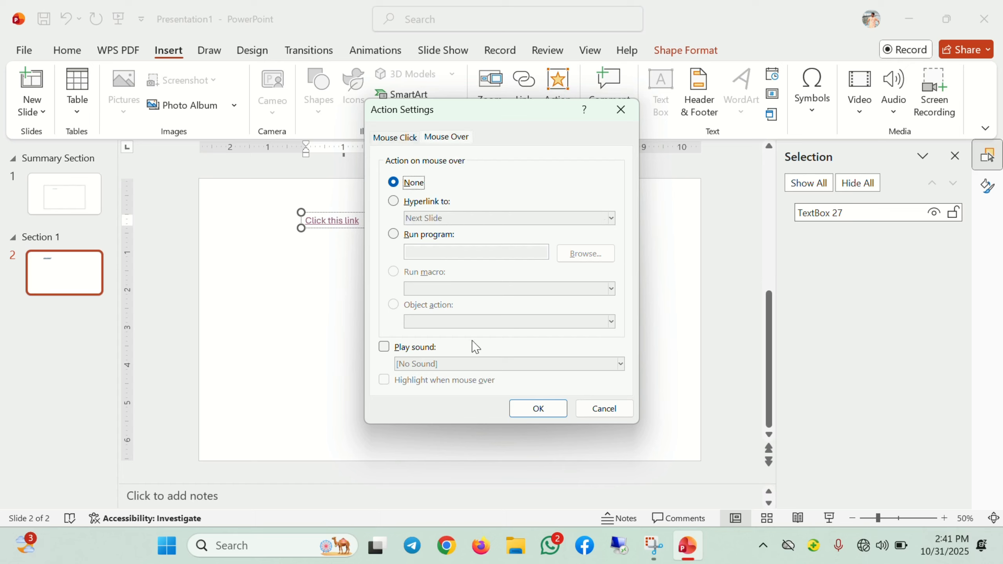
{"action": "left_click", "coordinate": [415, 143]}
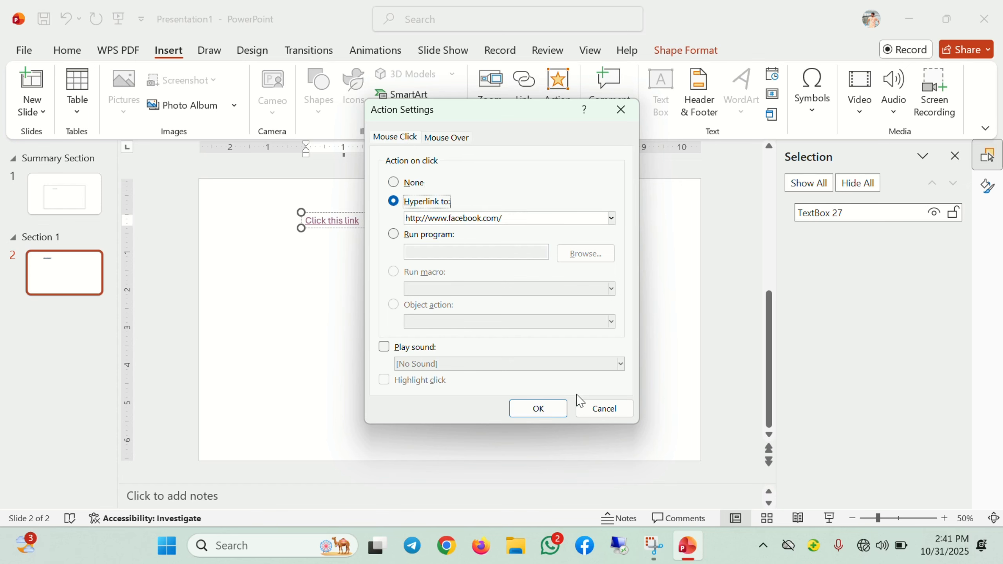
{"action": "left_click", "coordinate": [592, 412]}
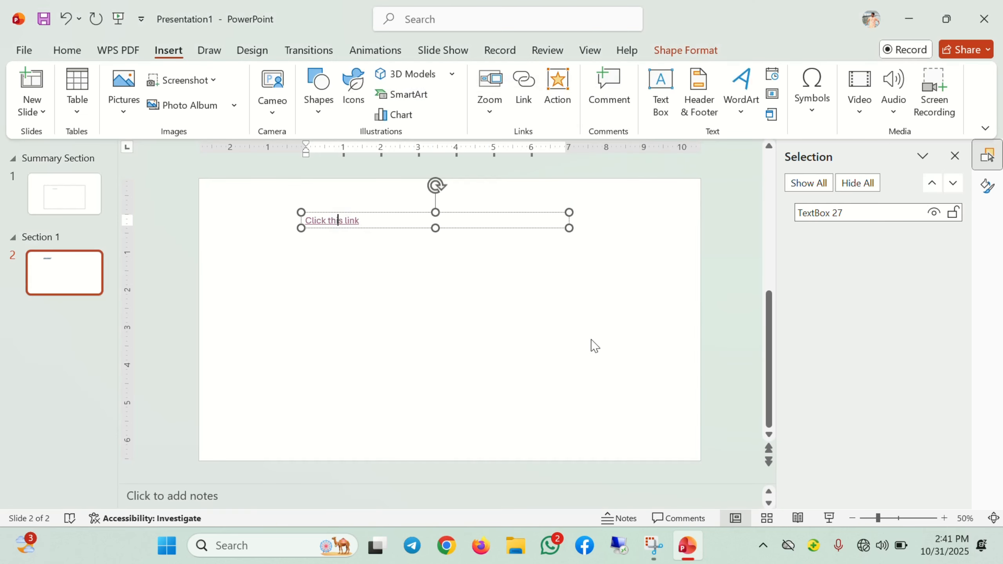
Post the comment "Good" on the link text box and select its comment marker on the slide
{"action": "left_click", "coordinate": [608, 101]}
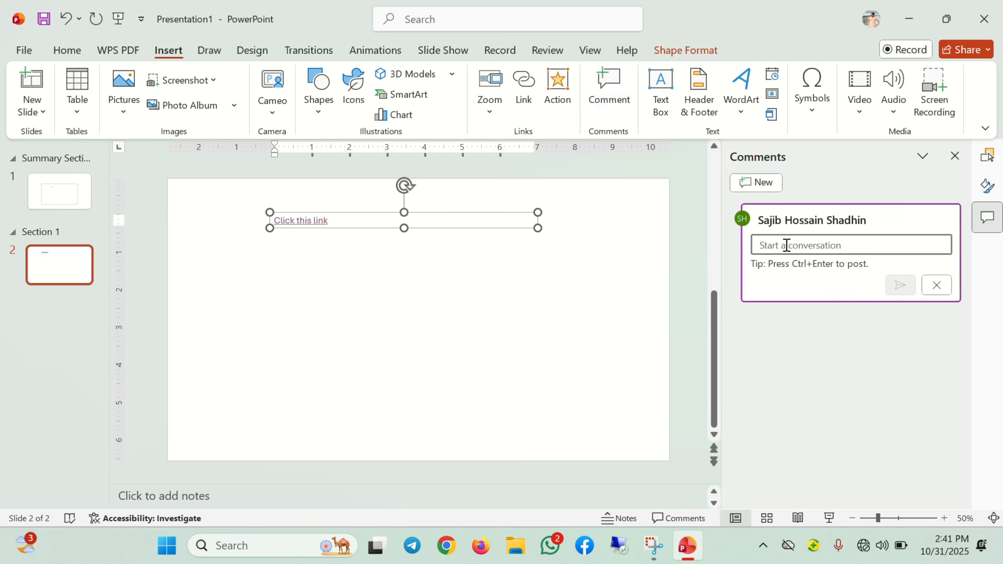
{"action": "type", "text": "Good"}
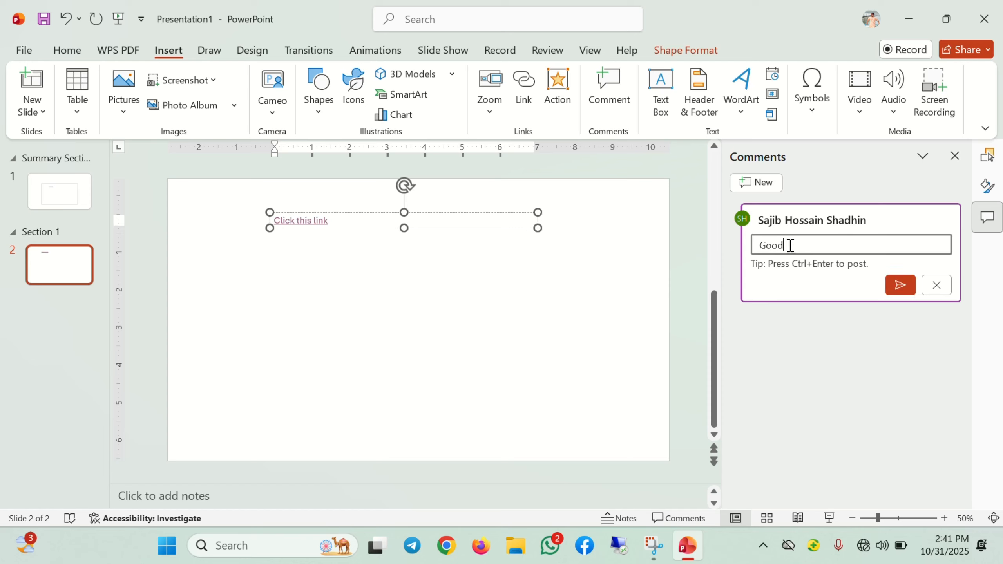
{"action": "left_click", "coordinate": [889, 286]}
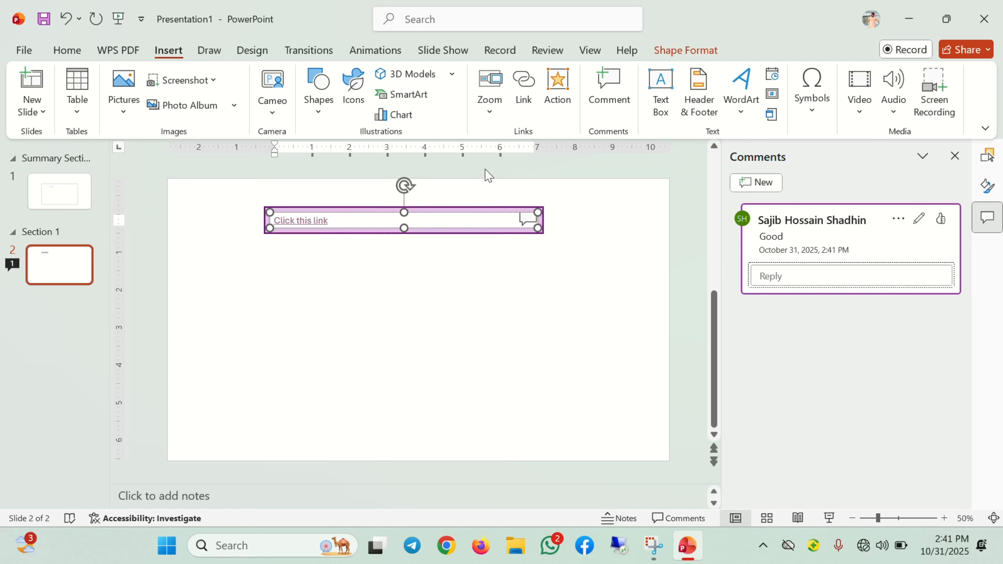
{"action": "left_click", "coordinate": [530, 220]}
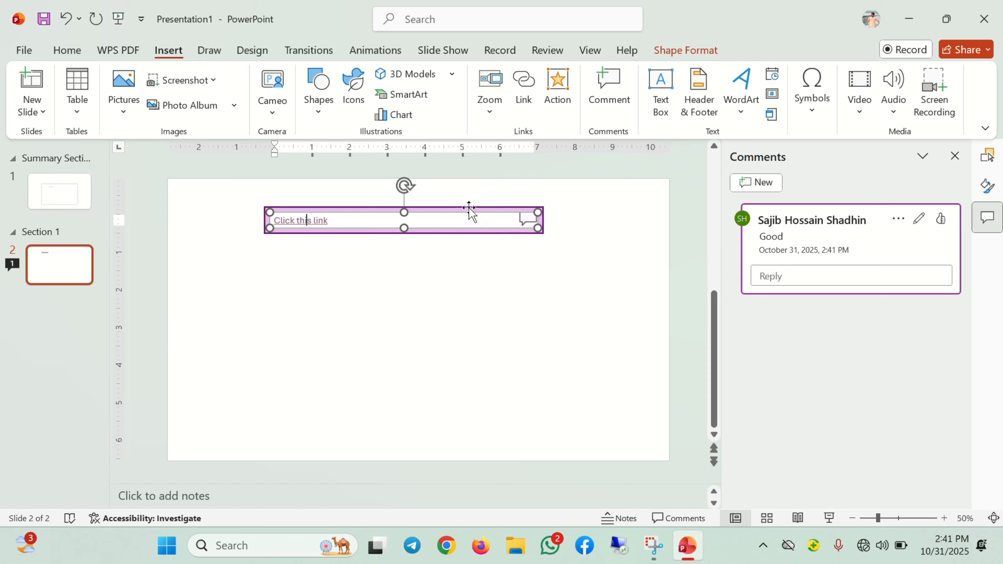
Move the commented link text box slightly down and to the right on the slide, and reselect it
{"action": "left_click_drag", "start_coordinate": [469, 207], "coordinate": [491, 251]}
{"action": "left_click", "coordinate": [488, 331]}
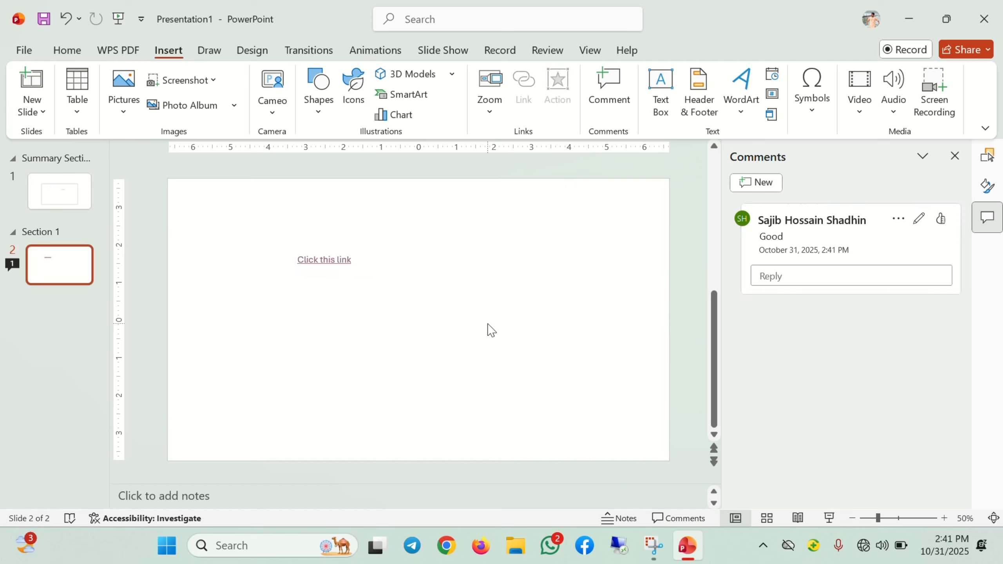
{"action": "left_click", "coordinate": [379, 261]}
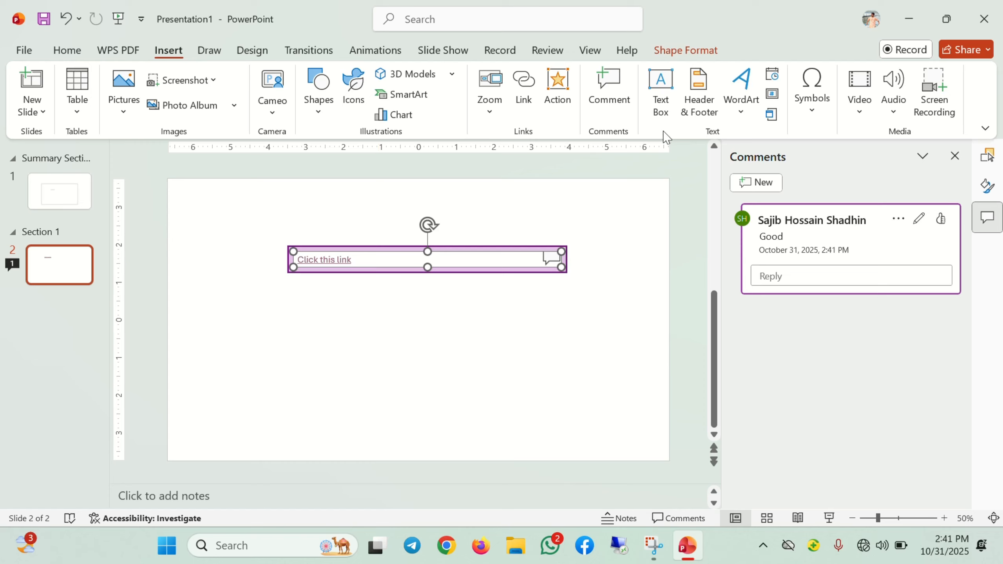
Draw a wide text box below the link text and enter "li" in it
{"action": "left_click", "coordinate": [661, 91]}
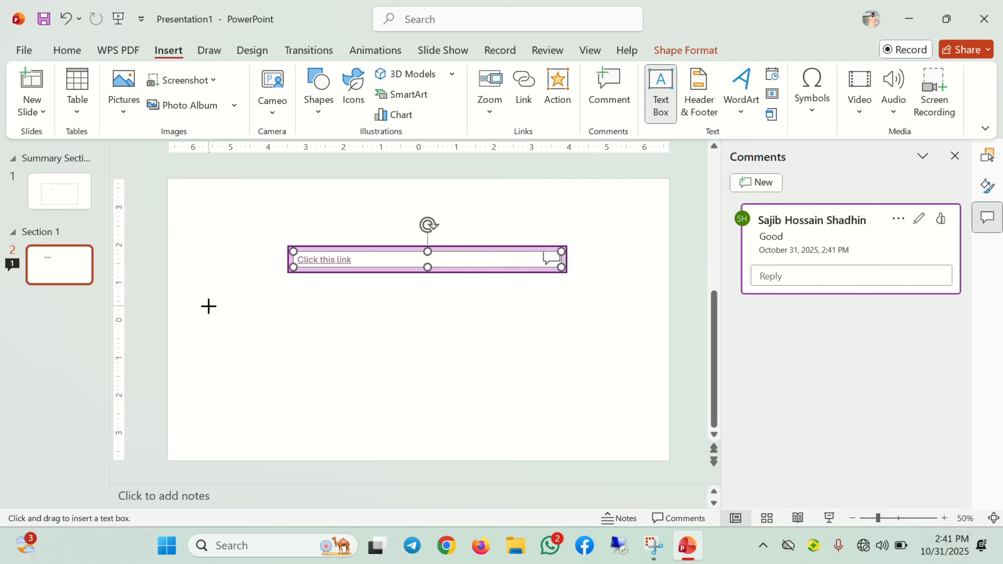
{"action": "left_click_drag", "start_coordinate": [209, 306], "coordinate": [517, 383]}
{"action": "type", "text": "li"}
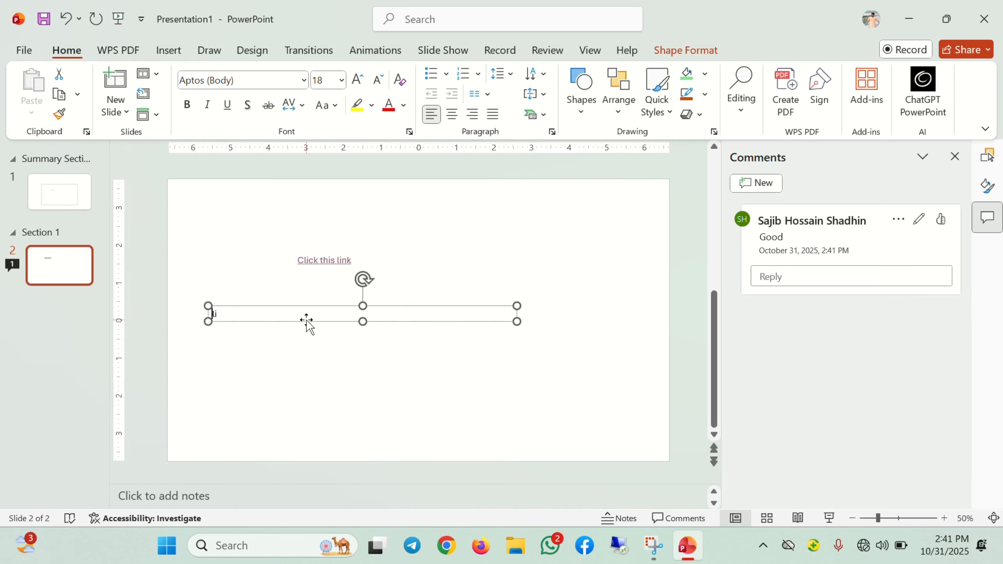
Complete the text box entry as "liifyulifo87ofuuy", highlight it in yellow and move the box so its text lines up under the link text
{"action": "type", "text": "ifyulifo87ofuuy"}
{"action": "key", "text": "ctrl+a"}
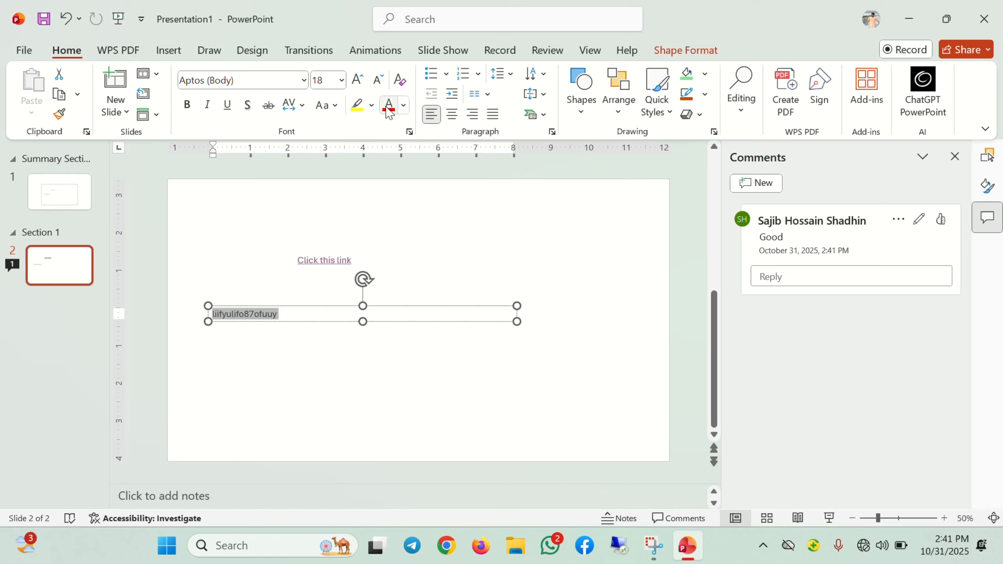
{"action": "left_click", "coordinate": [362, 108]}
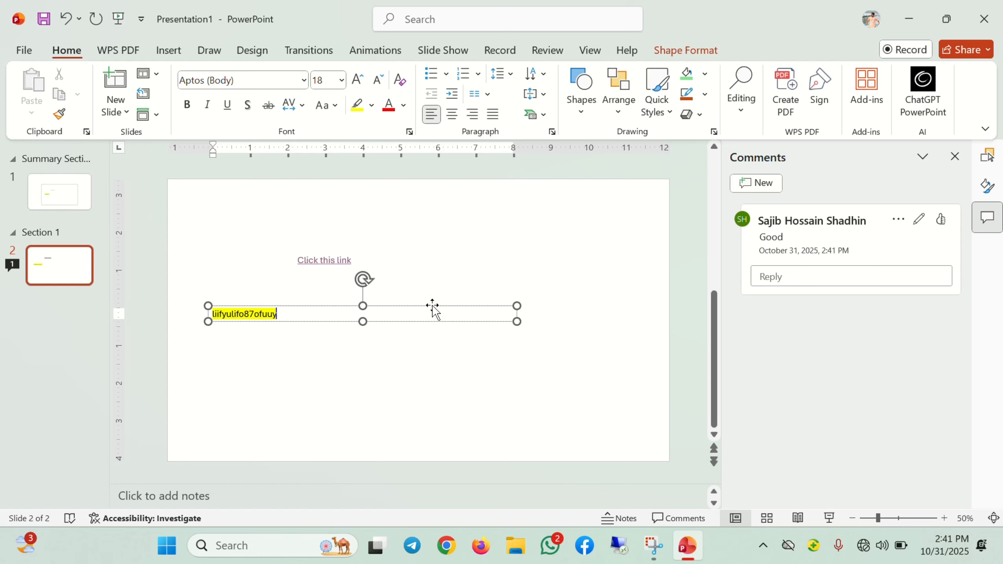
{"action": "left_click_drag", "start_coordinate": [433, 310], "coordinate": [518, 319]}
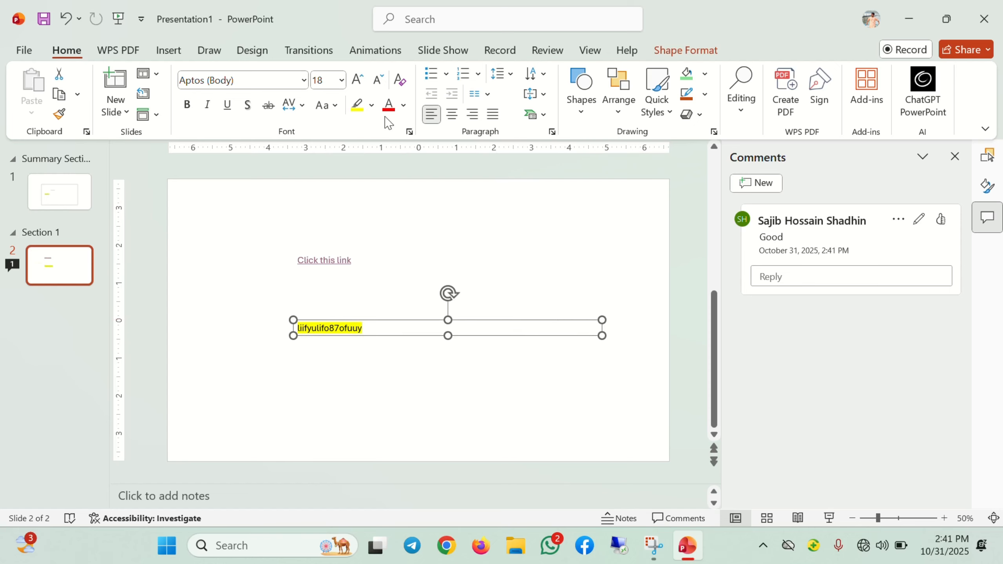
Add the slide number and a footer containing the person's full name to all slides
{"action": "left_click", "coordinate": [179, 55]}
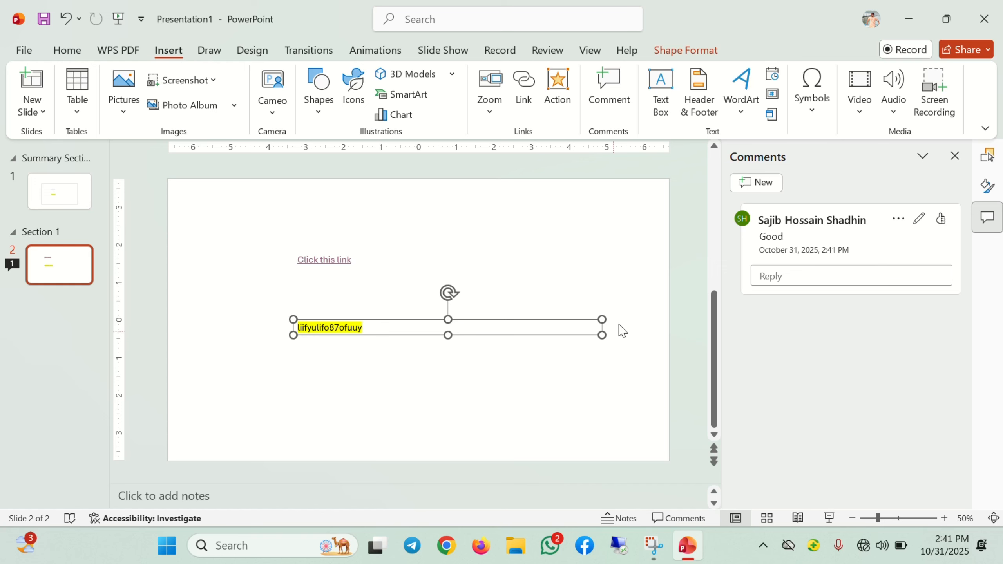
{"action": "left_click", "coordinate": [715, 97]}
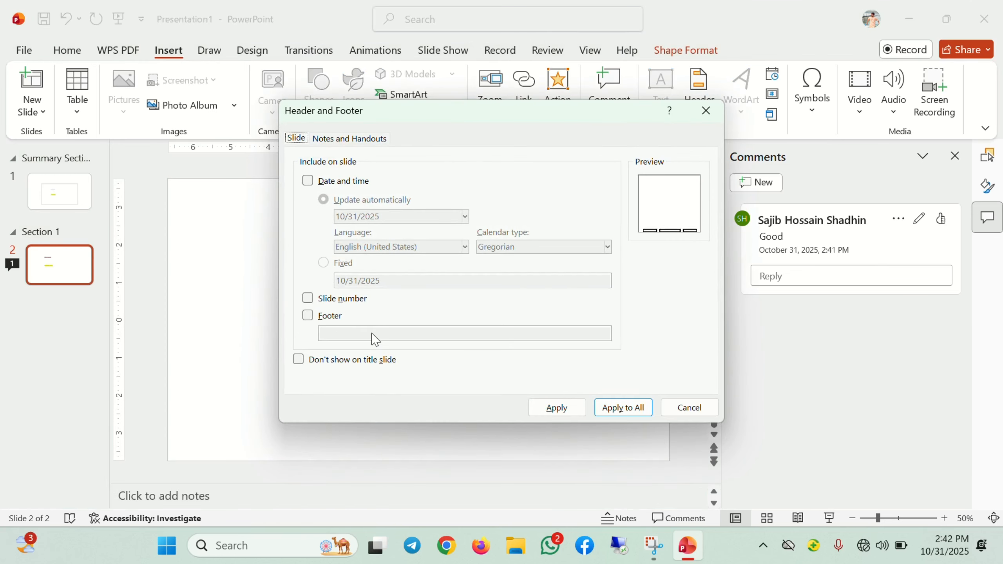
{"action": "left_click", "coordinate": [308, 299]}
{"action": "left_click", "coordinate": [309, 316]}
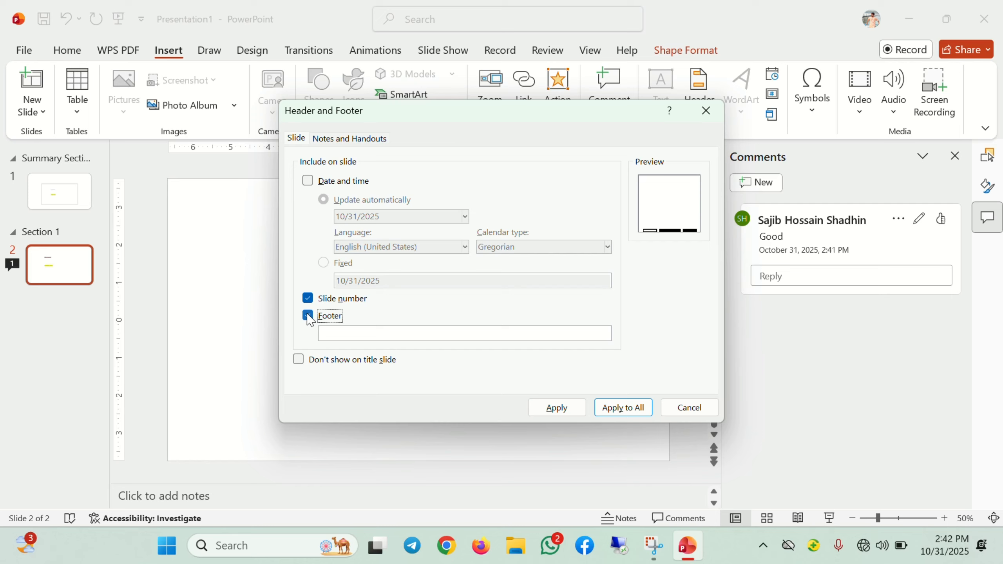
{"action": "left_click", "coordinate": [335, 335]}
{"action": "type", "text": "Showkat hossain"}
{"action": "key", "text": "Return"}
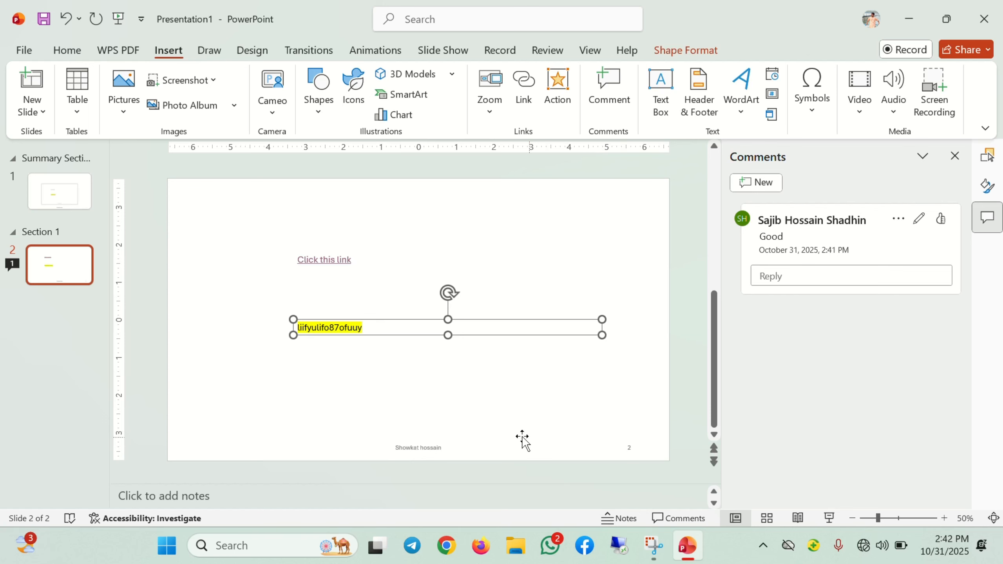
Add an automatically updating date to the footer area of all slides
{"action": "left_click", "coordinate": [703, 99]}
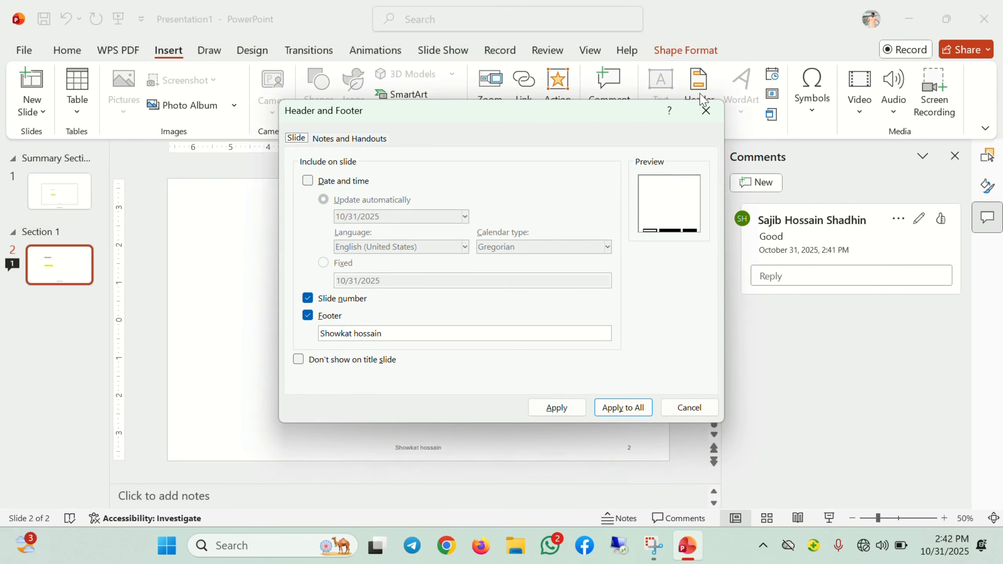
{"action": "left_click", "coordinate": [306, 183]}
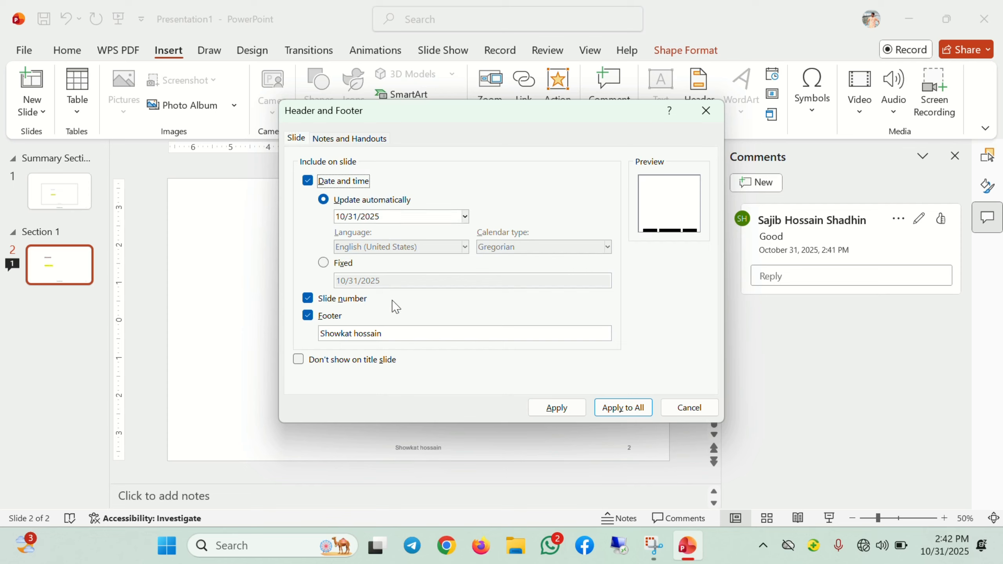
{"action": "left_click", "coordinate": [613, 411]}
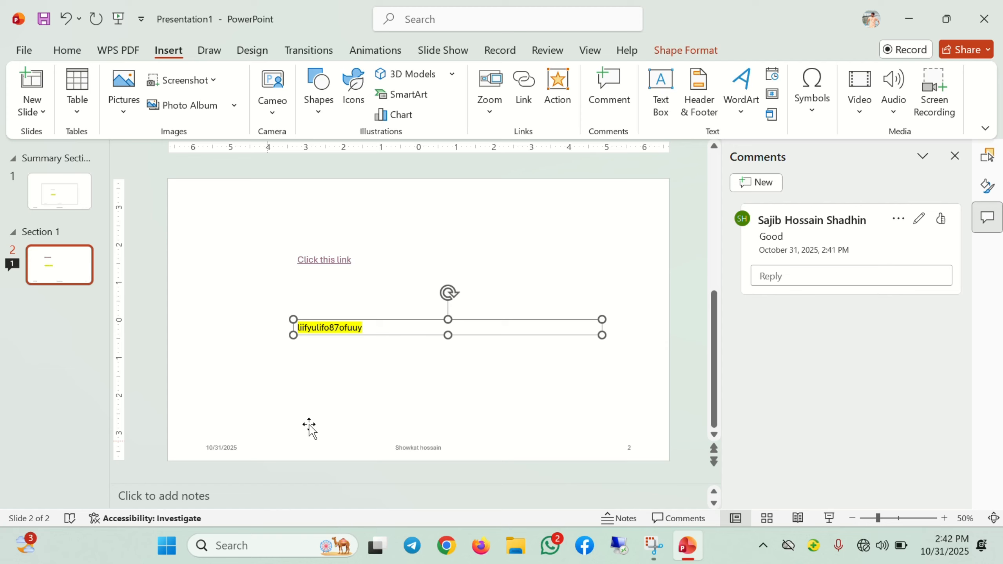
Insert a WordArt box in the white style with orange outline and move it to the right of the highlighted text
{"action": "left_click", "coordinate": [742, 112]}
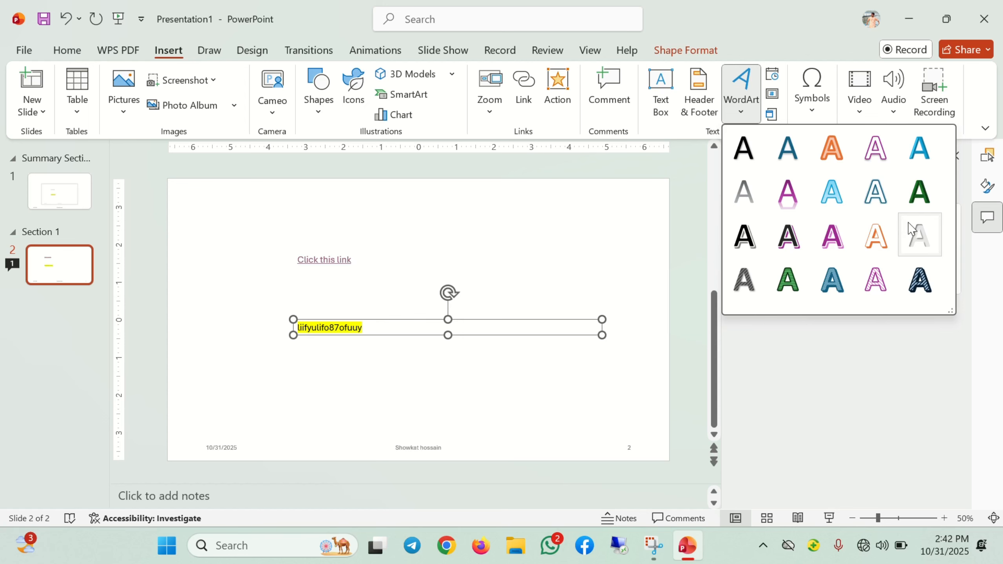
{"action": "left_click", "coordinate": [879, 228]}
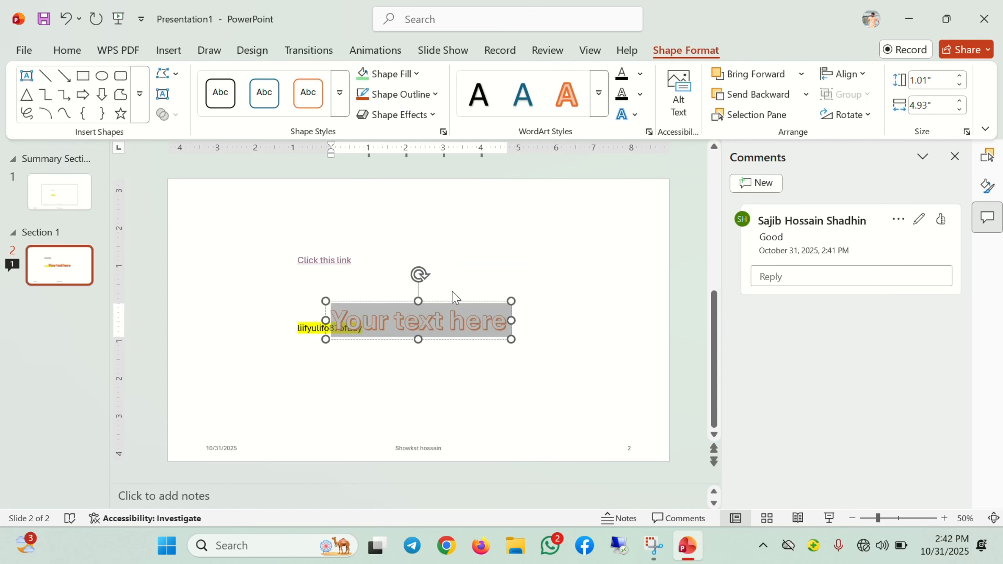
{"action": "left_click_drag", "start_coordinate": [459, 302], "coordinate": [522, 302]}
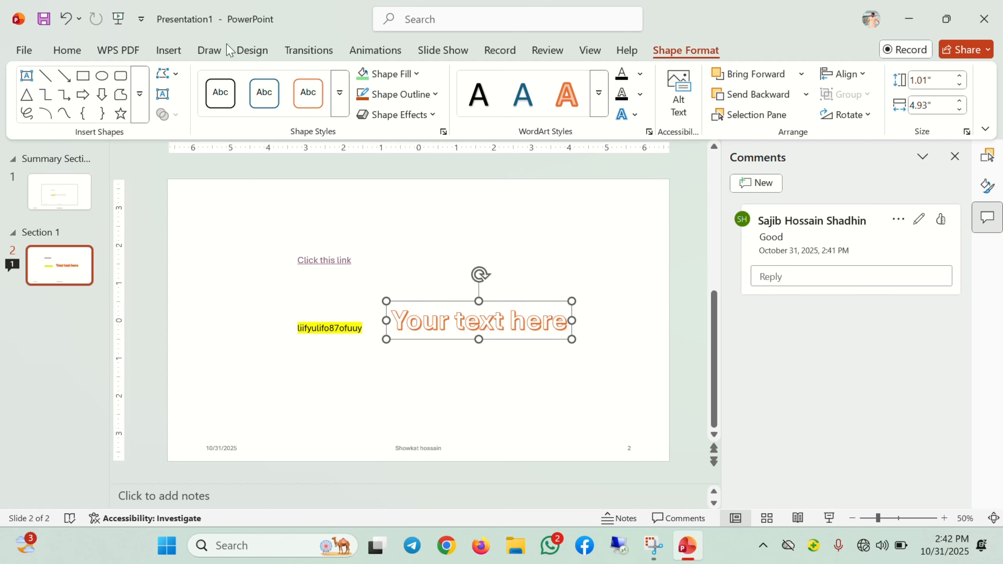
Review the date and time, slide number and object insertion options, cancelling each without changes
{"action": "left_click", "coordinate": [176, 53]}
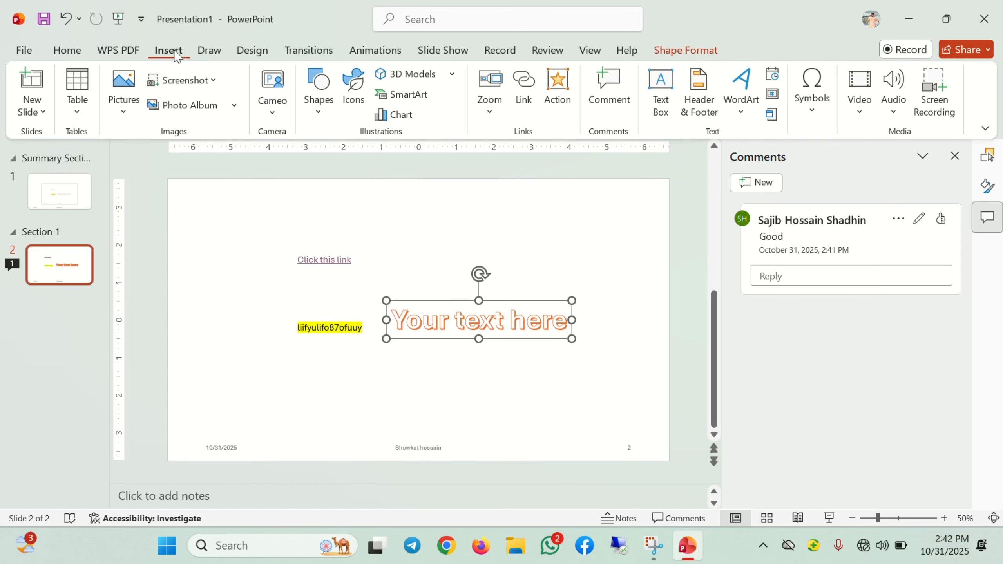
{"action": "left_click", "coordinate": [772, 78]}
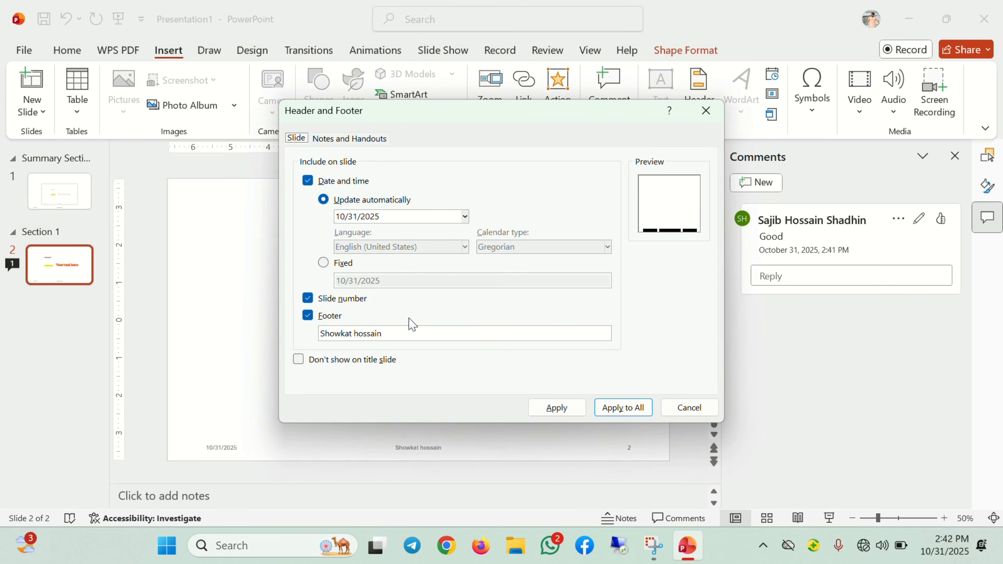
{"action": "left_click", "coordinate": [699, 414]}
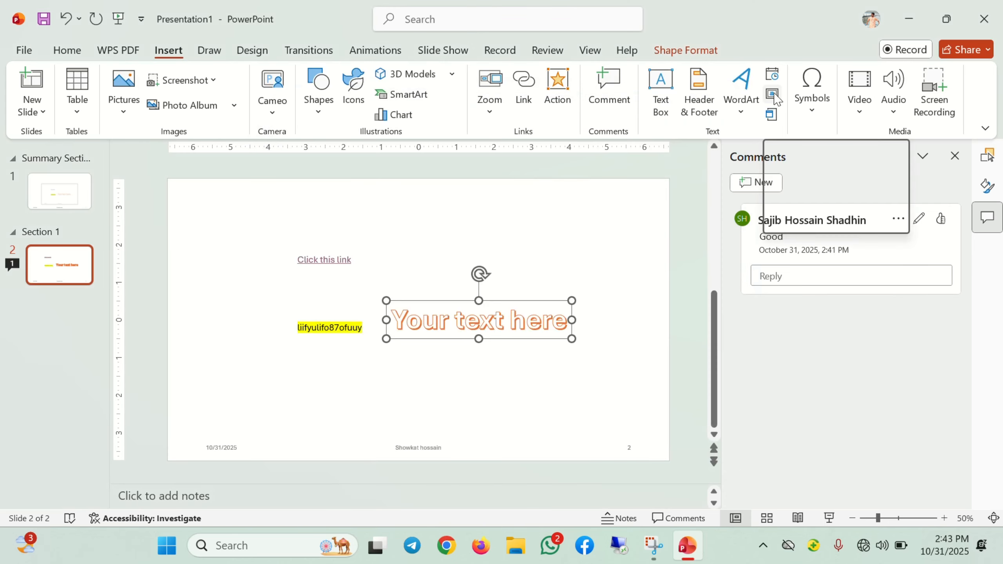
{"action": "left_click", "coordinate": [773, 97]}
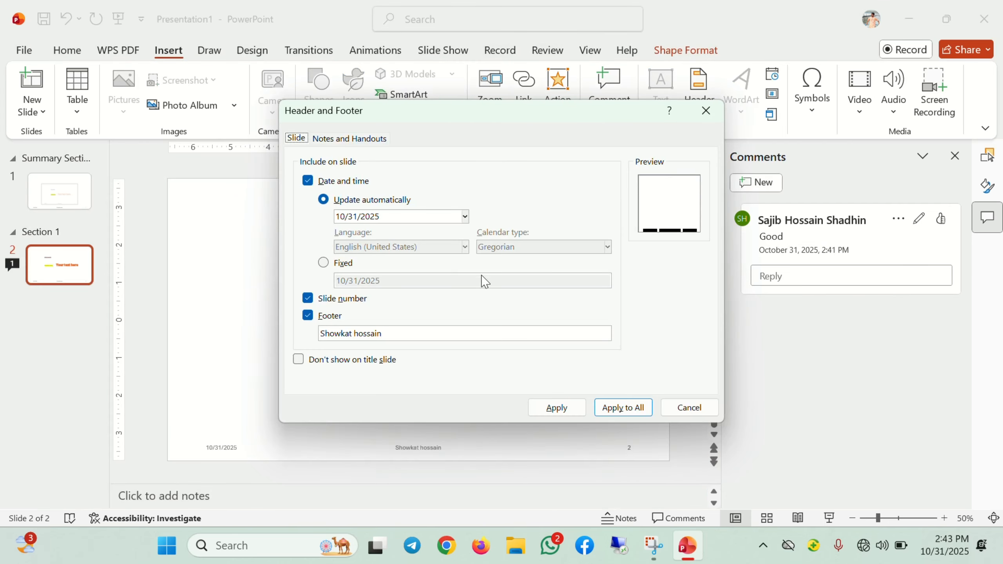
{"action": "left_click", "coordinate": [689, 408]}
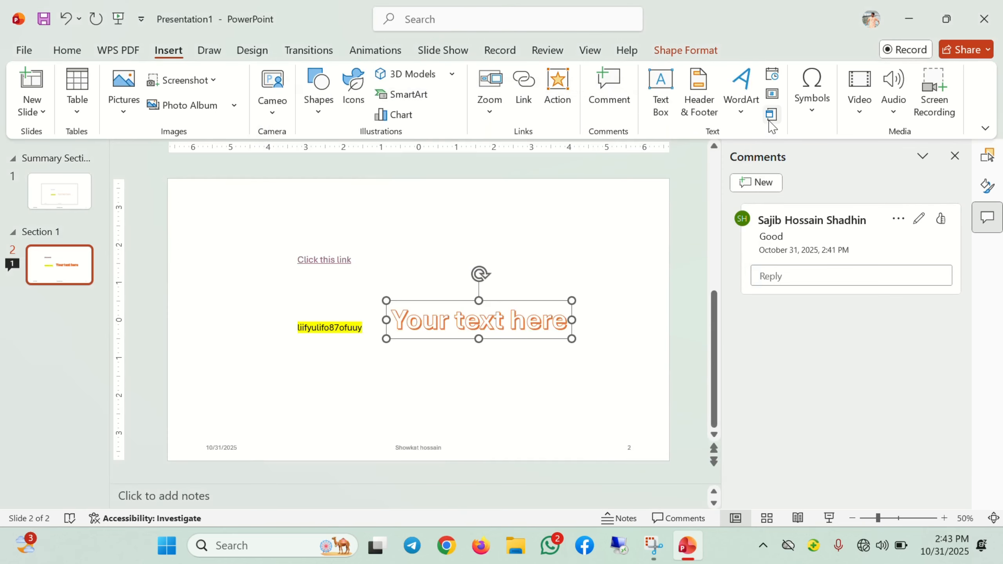
{"action": "left_click", "coordinate": [770, 115]}
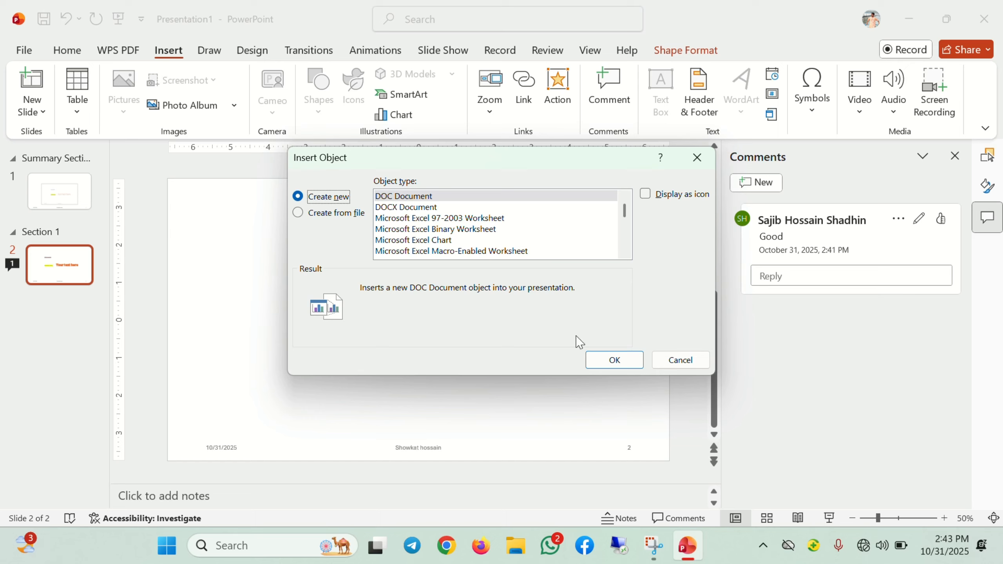
{"action": "left_click", "coordinate": [679, 359]}
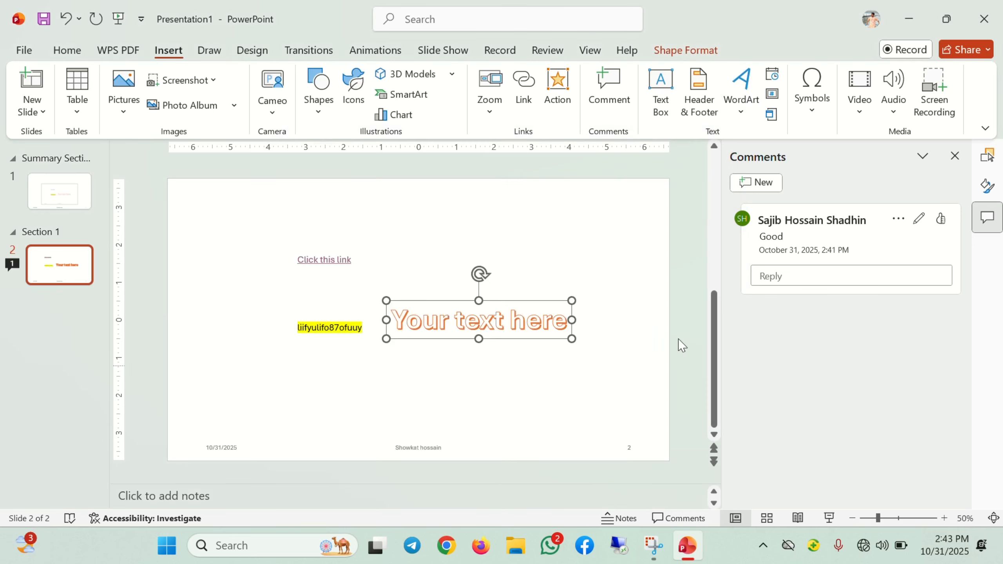
Insert a new blank equation into the WordArt box and move the box up between the link text and the highlighted text
{"action": "left_click", "coordinate": [820, 110]}
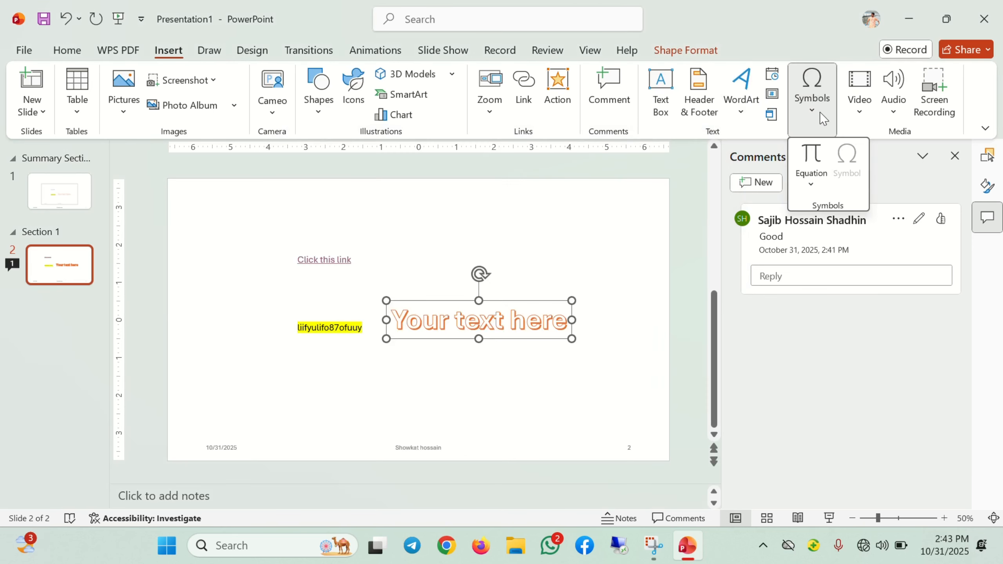
{"action": "left_click", "coordinate": [814, 187]}
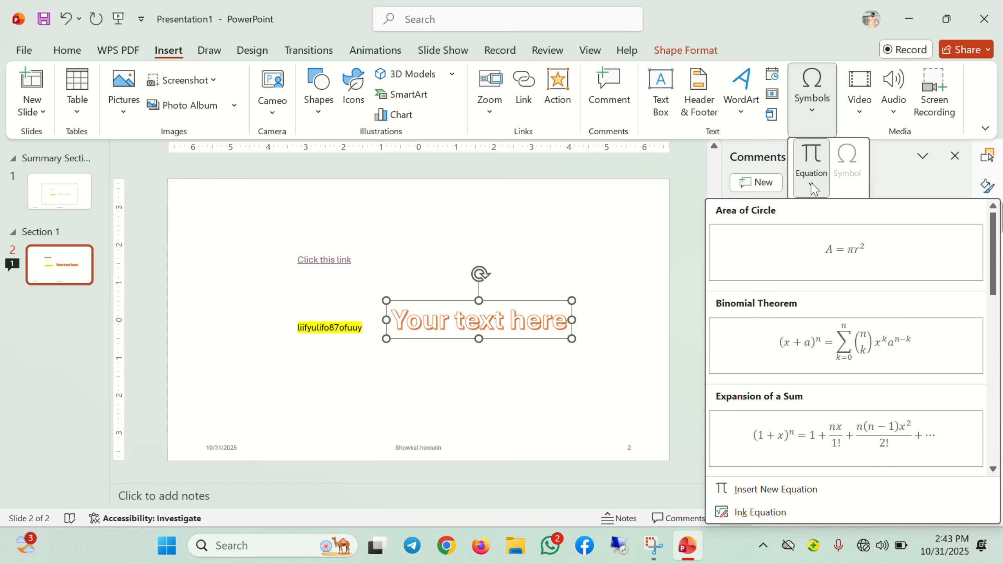
{"action": "scroll", "coordinate": [817, 410], "scroll_direction": "down", "scroll_amount": 6}
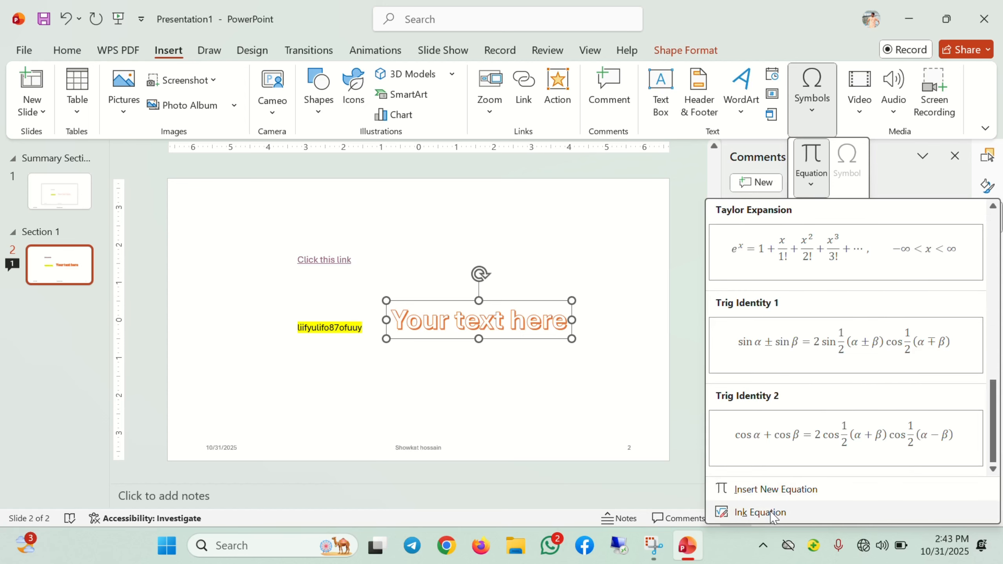
{"action": "left_click", "coordinate": [776, 490]}
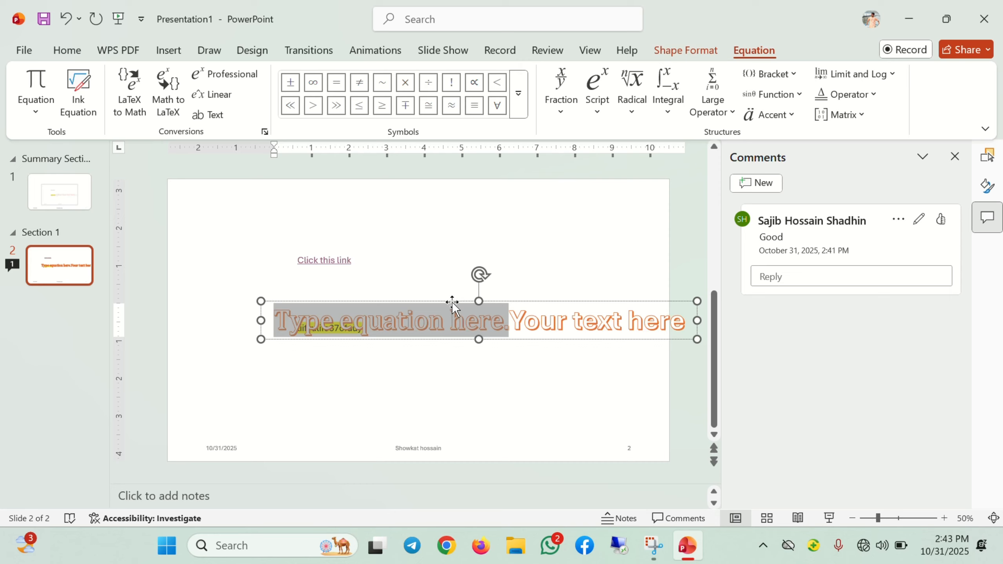
{"action": "left_click_drag", "start_coordinate": [445, 273], "coordinate": [386, 274]}
{"action": "left_click", "coordinate": [386, 276]}
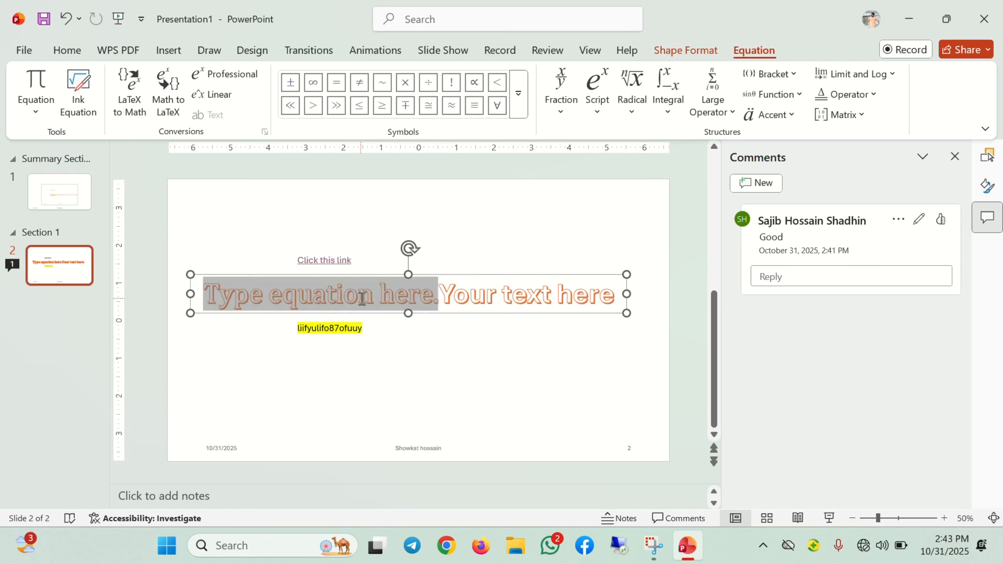
Enter "ihpbib" as the equation, then clear the equation and all remaining text from the WordArt box
{"action": "type", "text": "ihpbib"}
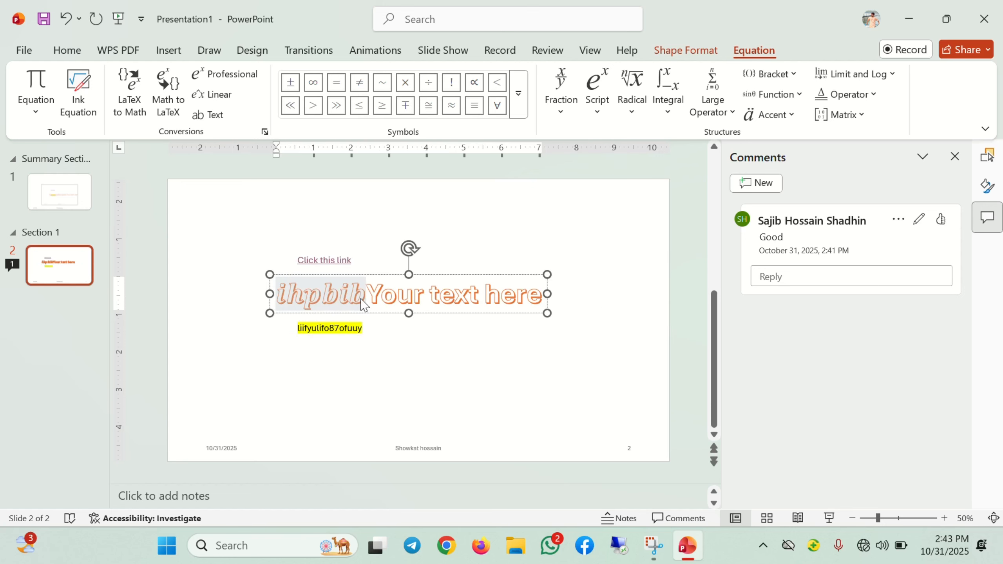
{"action": "key", "text": "BackSpace"}
{"action": "key", "text": "BackSpace"}
{"action": "key", "text": "BackSpace"}
{"action": "key", "text": "BackSpace"}
{"action": "key", "text": "BackSpace"}
{"action": "key", "text": "ctrl+a"}
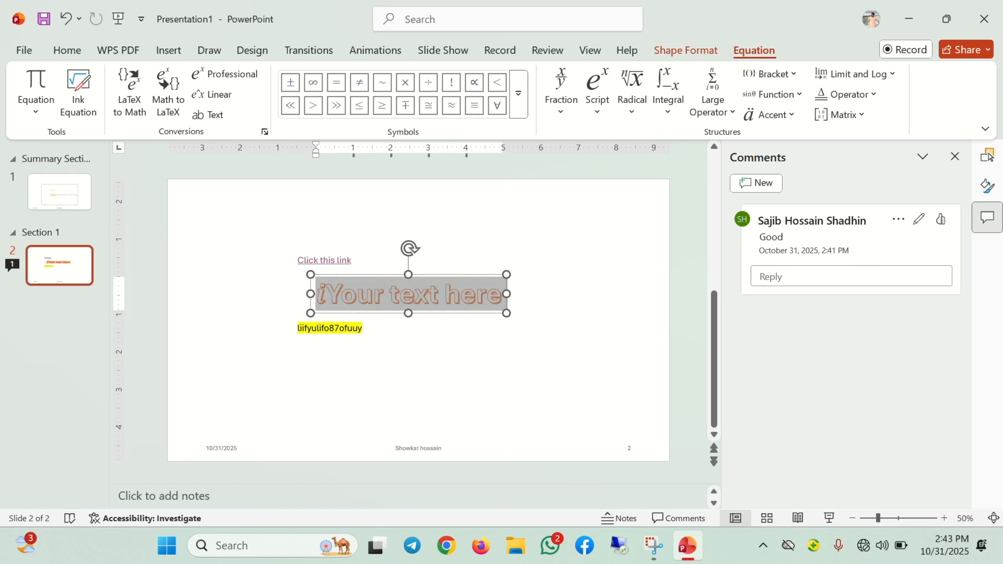
{"action": "key", "text": "BackSpace"}
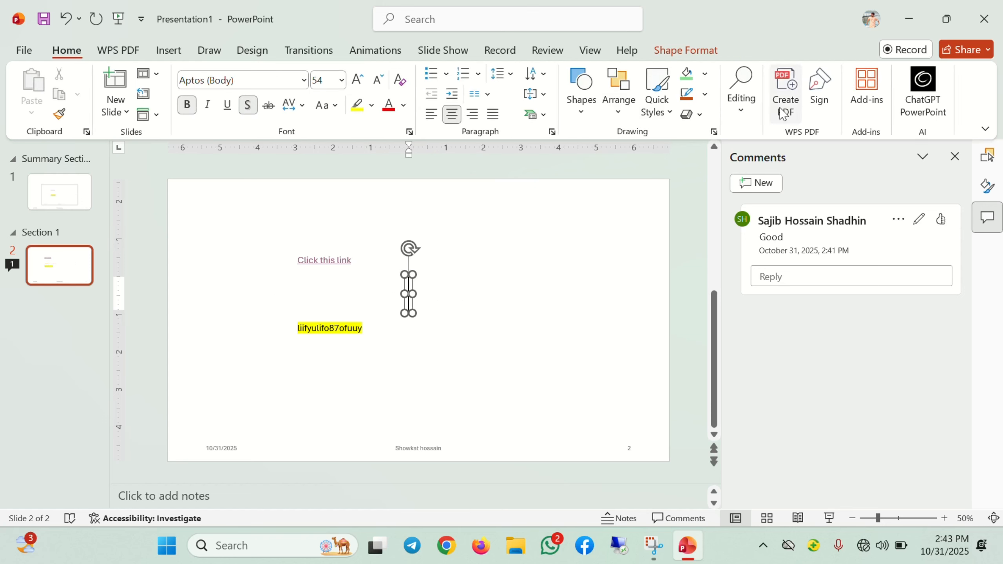
Insert a new equation with an empty stacked fraction into the emptied WordArt box
{"action": "left_click", "coordinate": [158, 51]}
{"action": "left_click", "coordinate": [825, 128]}
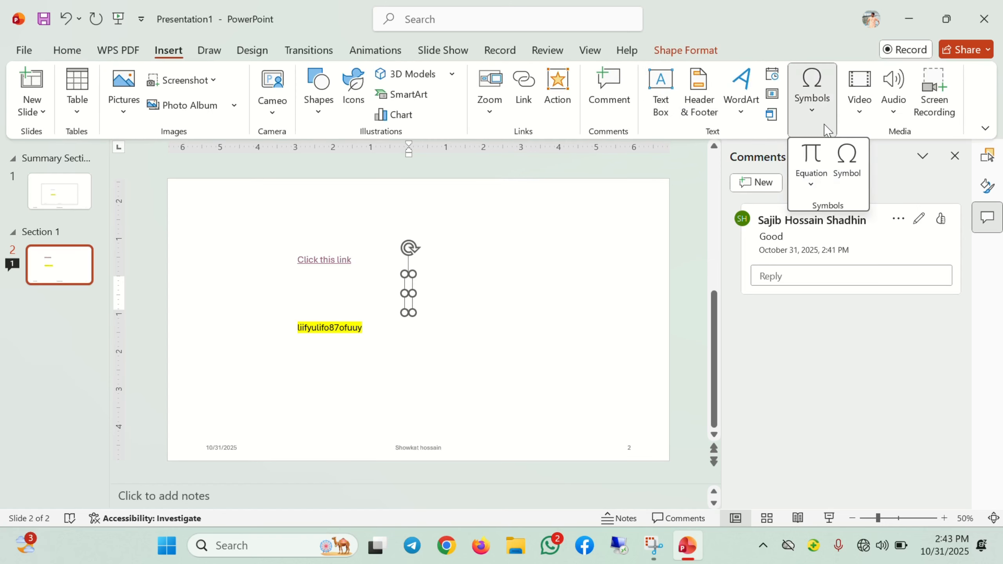
{"action": "left_click", "coordinate": [811, 185]}
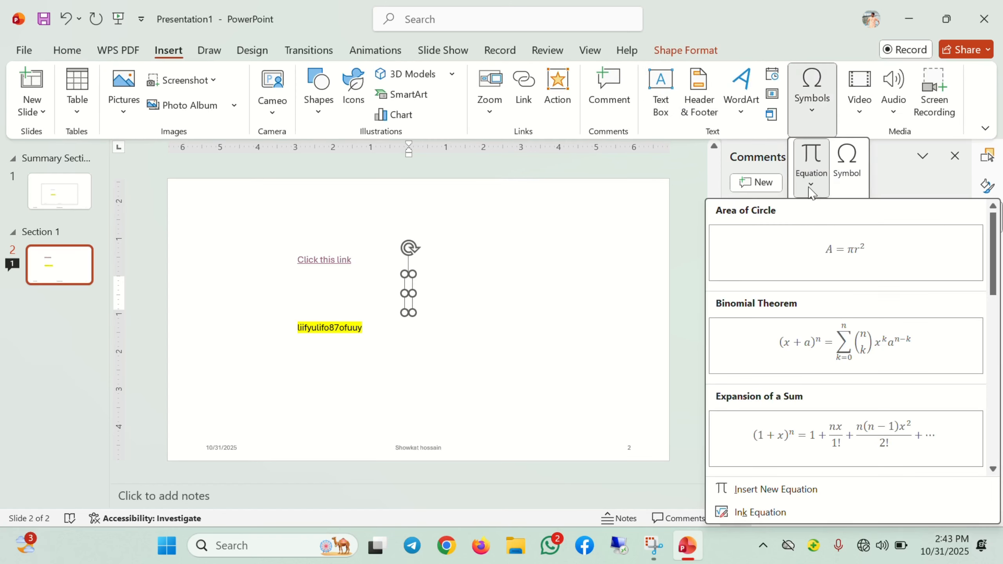
{"action": "left_click", "coordinate": [730, 489]}
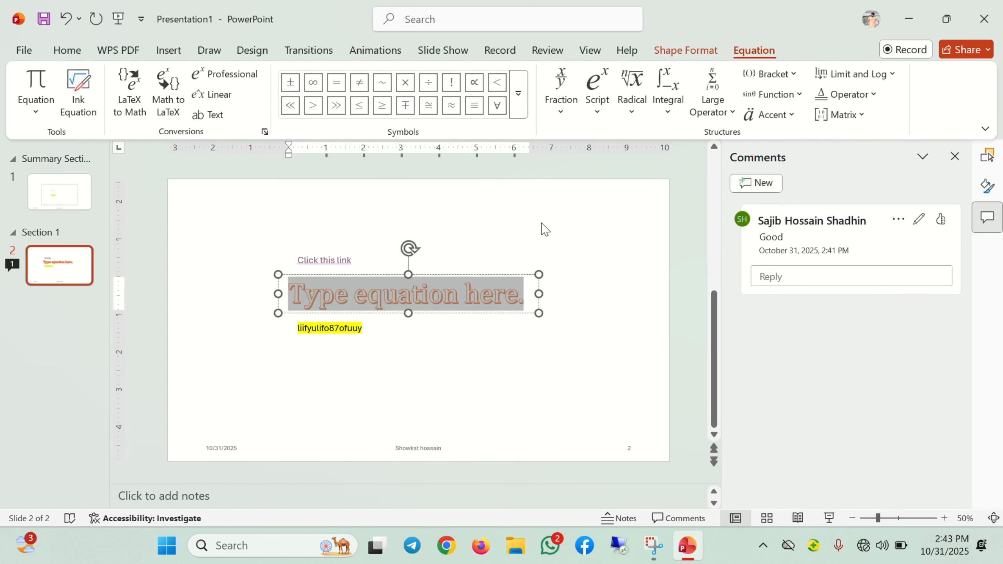
{"action": "left_click", "coordinate": [560, 103]}
{"action": "left_click", "coordinate": [567, 177]}
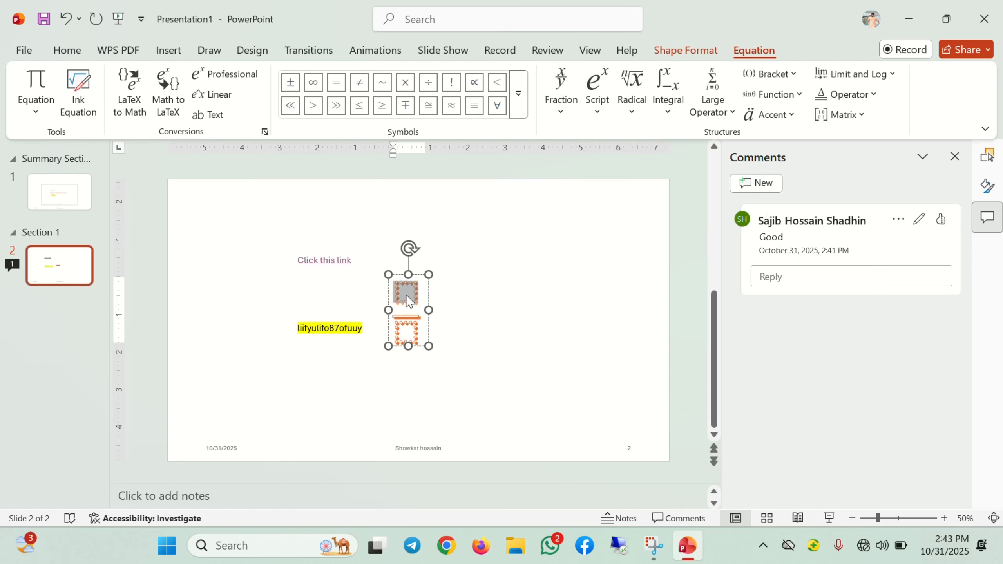
Fill the stacked fraction with 5 over 7 and add a minus sign after it
{"action": "type", "text": "5"}
{"action": "key", "text": "Down"}
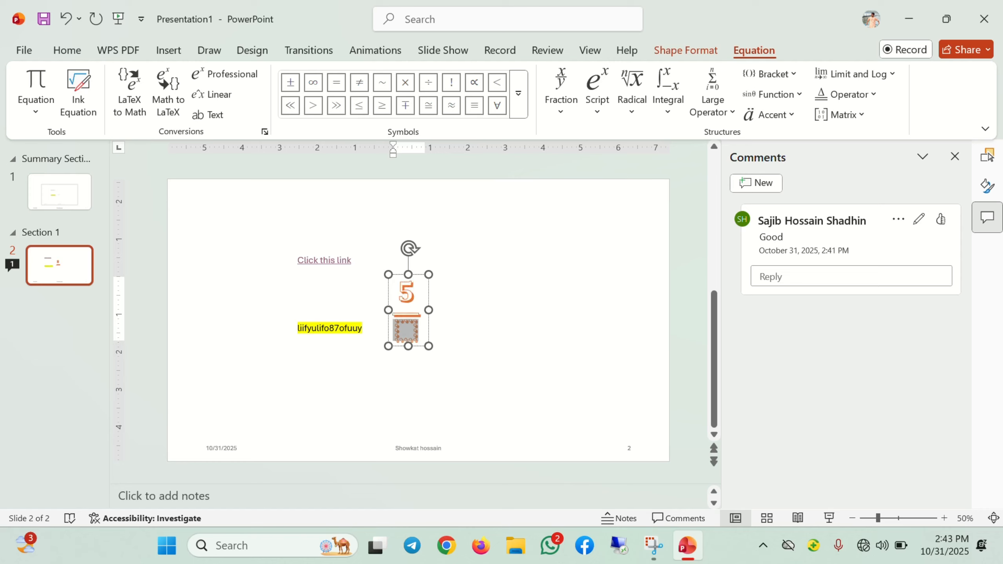
{"action": "type", "text": "7"}
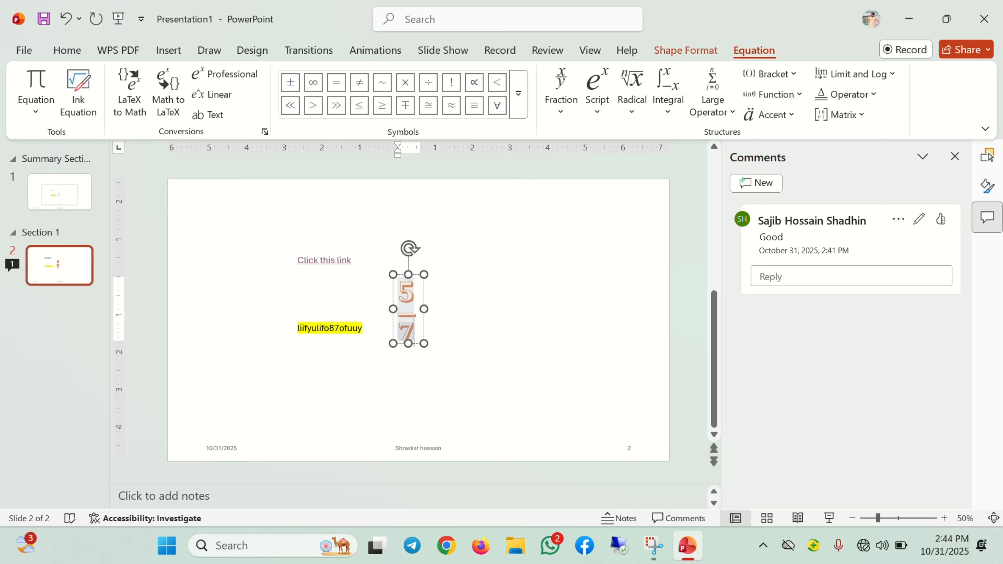
{"action": "left_click", "coordinate": [414, 313]}
{"action": "type", "text": "-"}
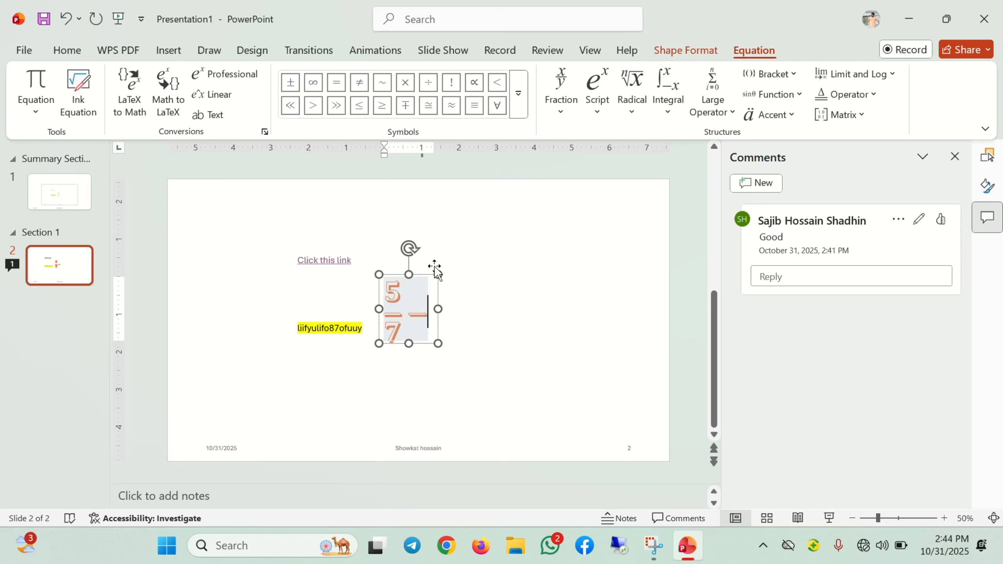
Add a subscript-superscript structure after the minus sign, with base 5, subscript 6 and superscript 9
{"action": "left_click", "coordinate": [603, 83]}
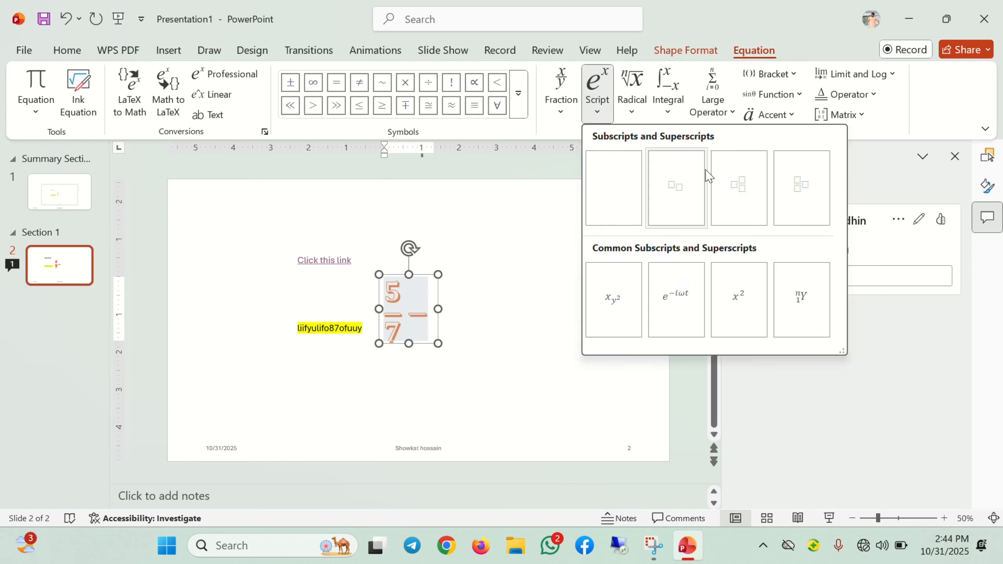
{"action": "left_click", "coordinate": [734, 194]}
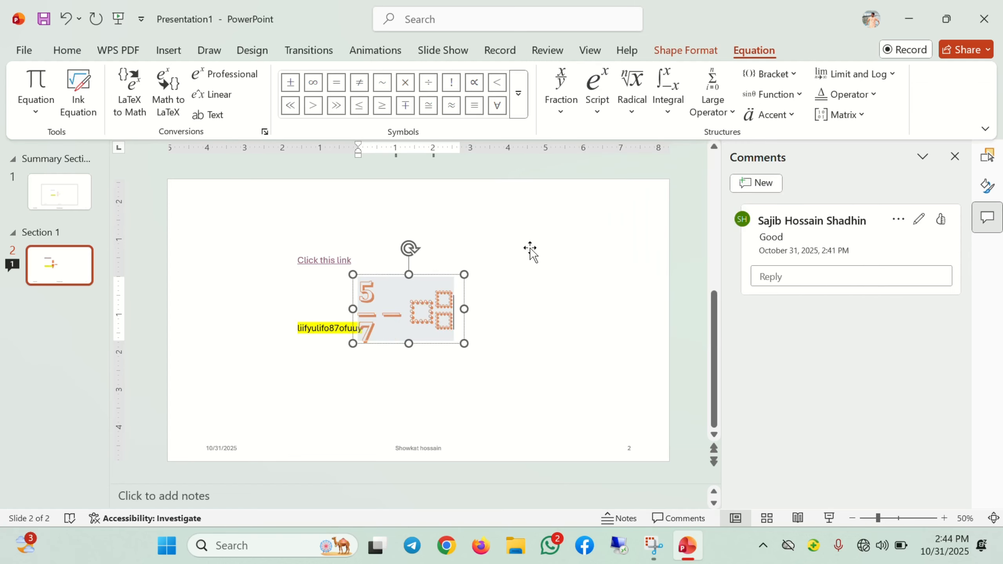
{"action": "left_click", "coordinate": [424, 311]}
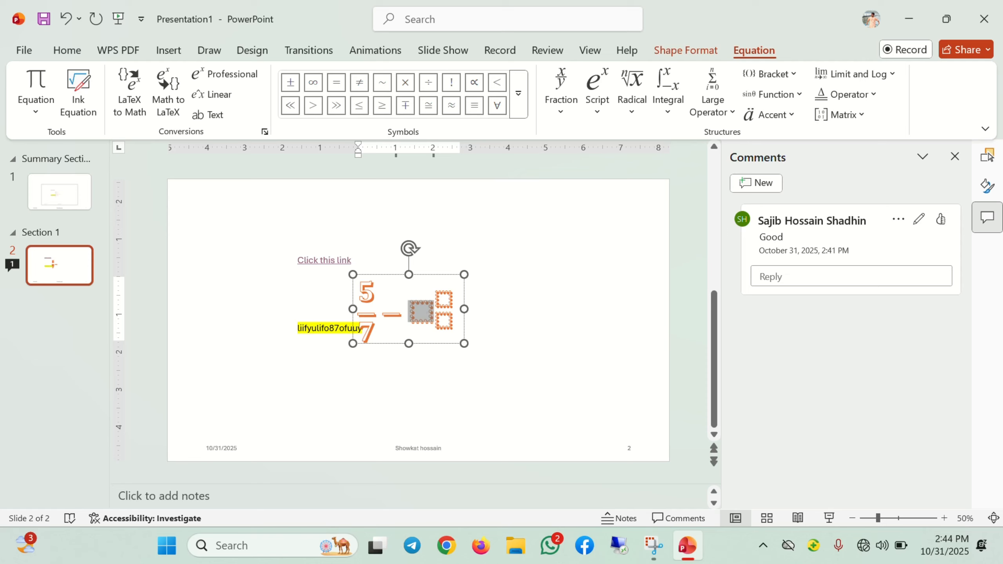
{"action": "type", "text": "5"}
{"action": "key", "text": "Right"}
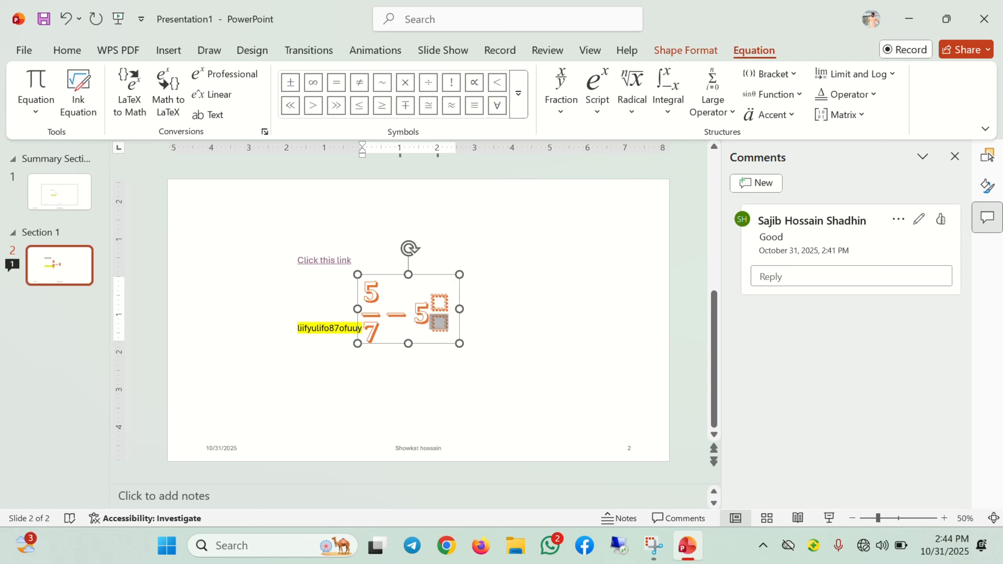
{"action": "type", "text": "6"}
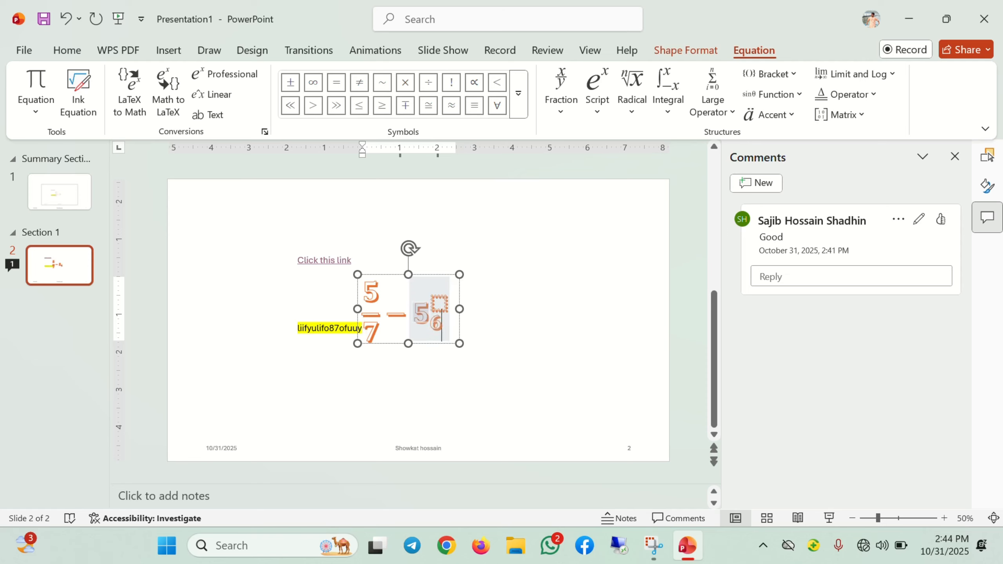
{"action": "key", "text": "Right"}
{"action": "type", "text": "9"}
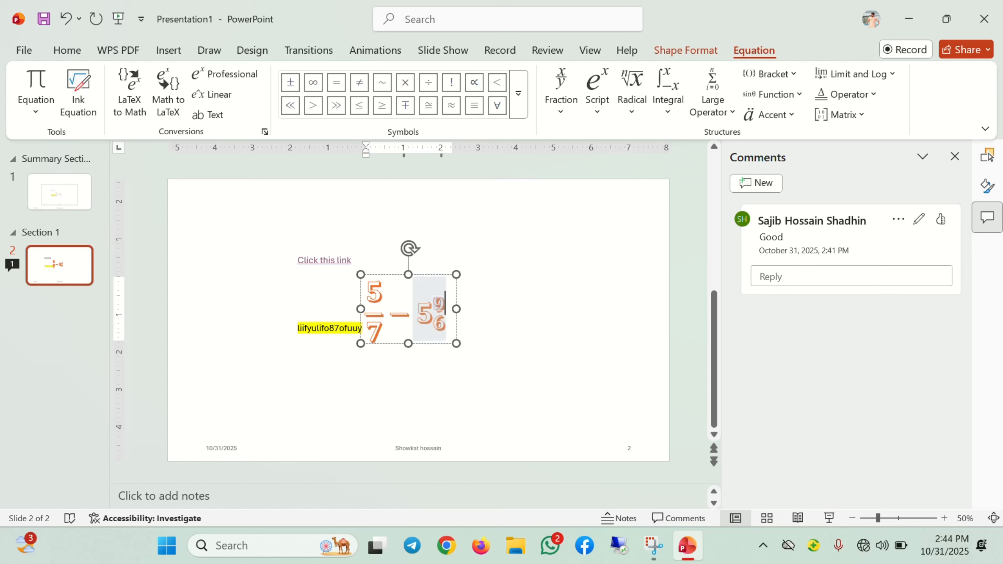
Move the equation box up and to the right, clear of the link and the highlighted text
{"action": "left_click", "coordinate": [484, 307]}
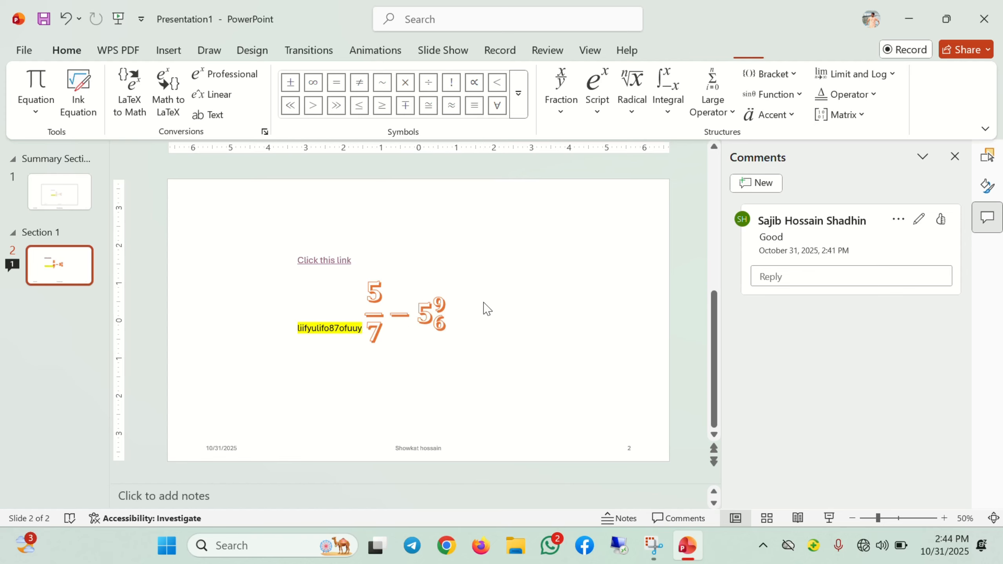
{"action": "left_click", "coordinate": [417, 294]}
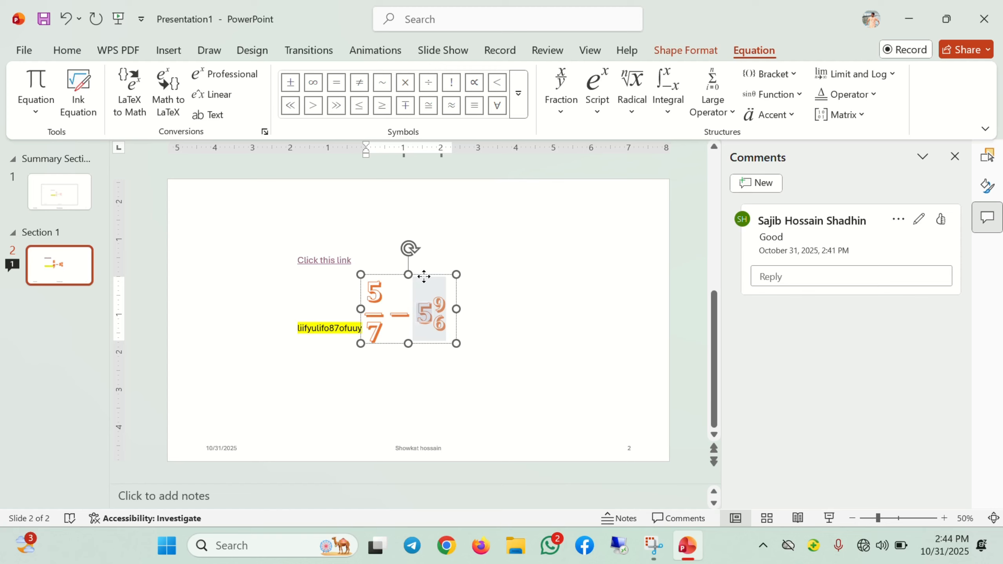
{"action": "left_click_drag", "start_coordinate": [419, 276], "coordinate": [497, 247]}
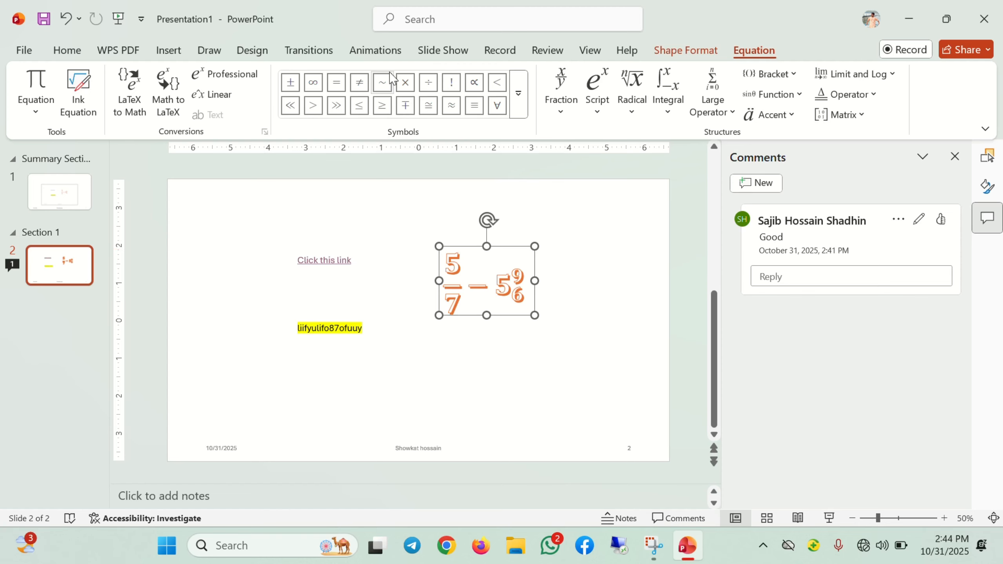
Review the video insertion sources and the file selection for a video from this device, cancelling without inserting one
{"action": "left_click", "coordinate": [169, 50]}
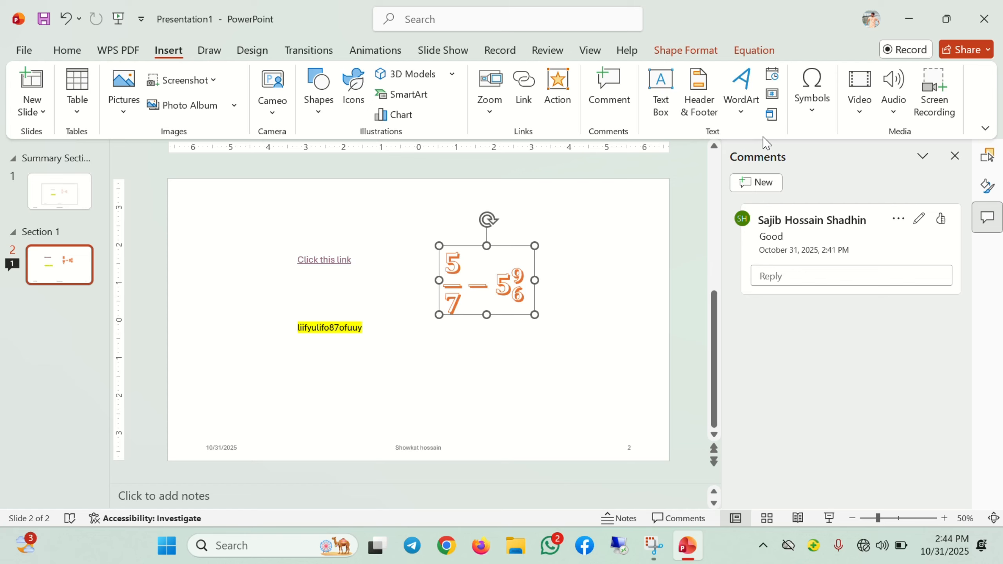
{"action": "left_click", "coordinate": [860, 112]}
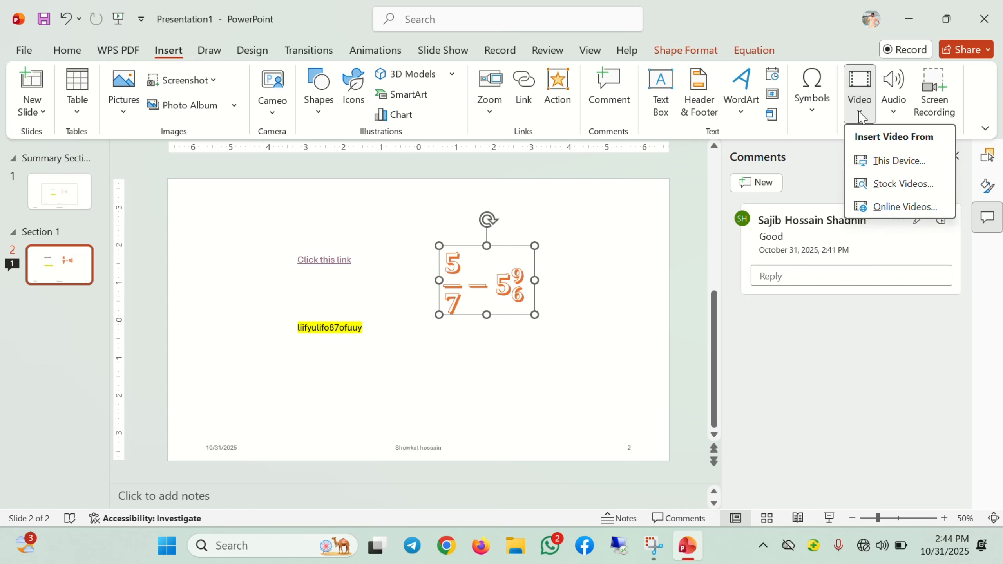
{"action": "left_click", "coordinate": [869, 161]}
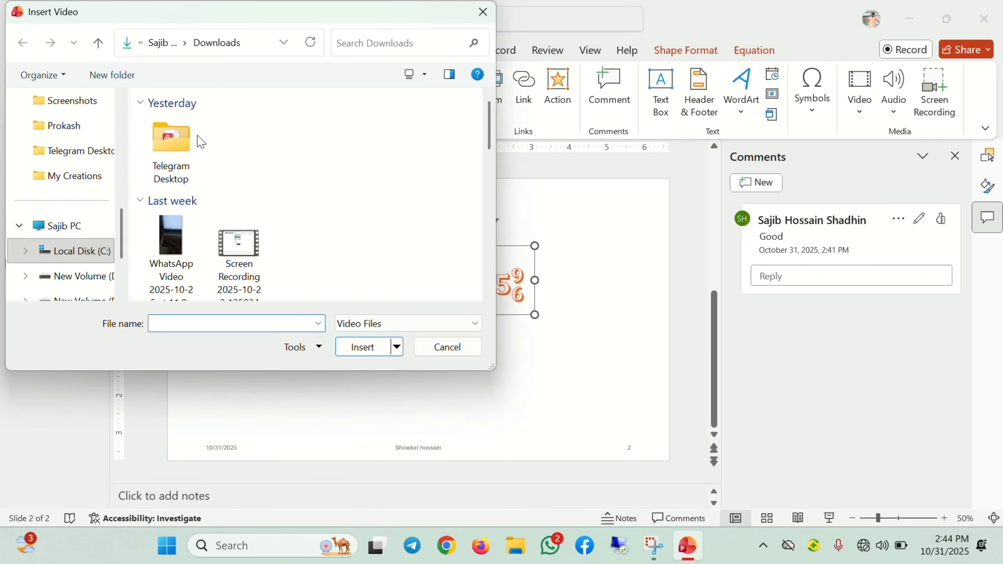
{"action": "left_click", "coordinate": [441, 347]}
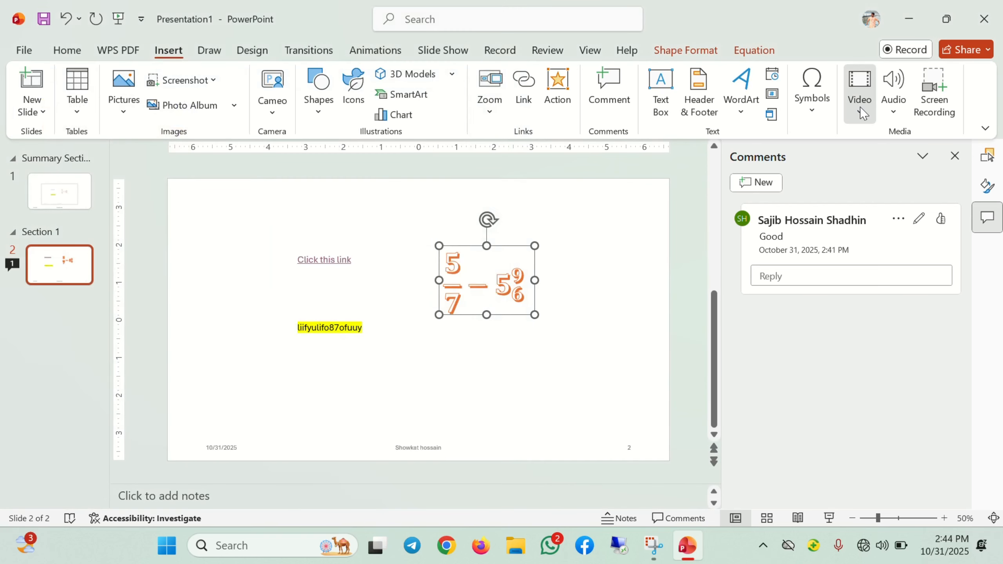
{"action": "left_click", "coordinate": [863, 114]}
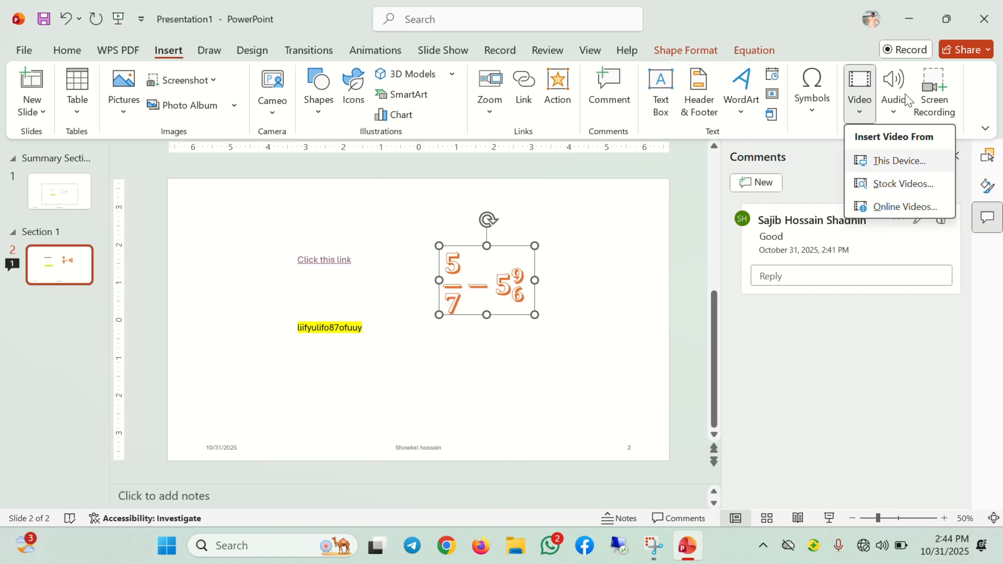
Review the options for inserting PC audio or recording audio, and the screen recording tool, closing each without adding media
{"action": "left_click", "coordinate": [895, 109]}
{"action": "left_click", "coordinate": [899, 113]}
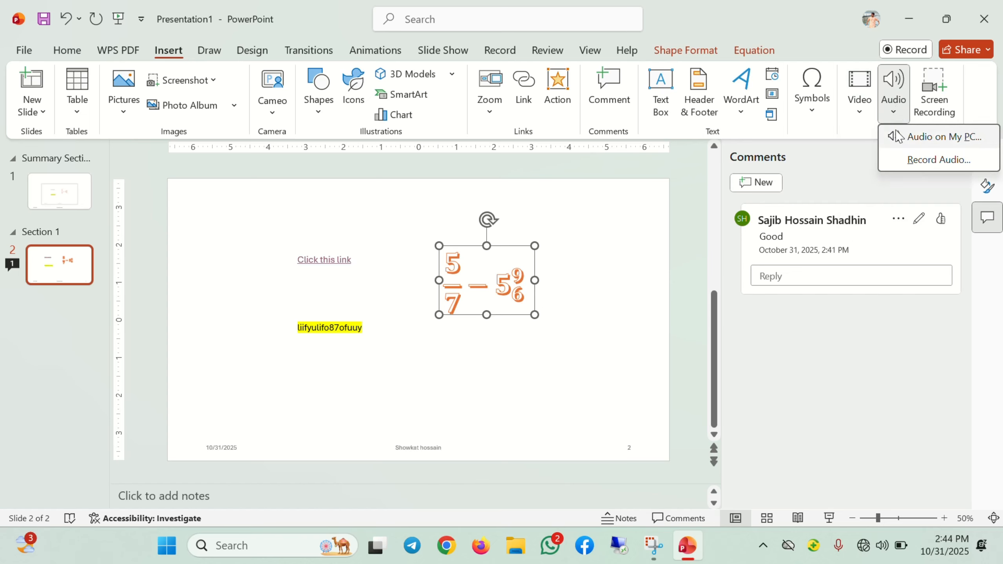
{"action": "left_click", "coordinate": [918, 138]}
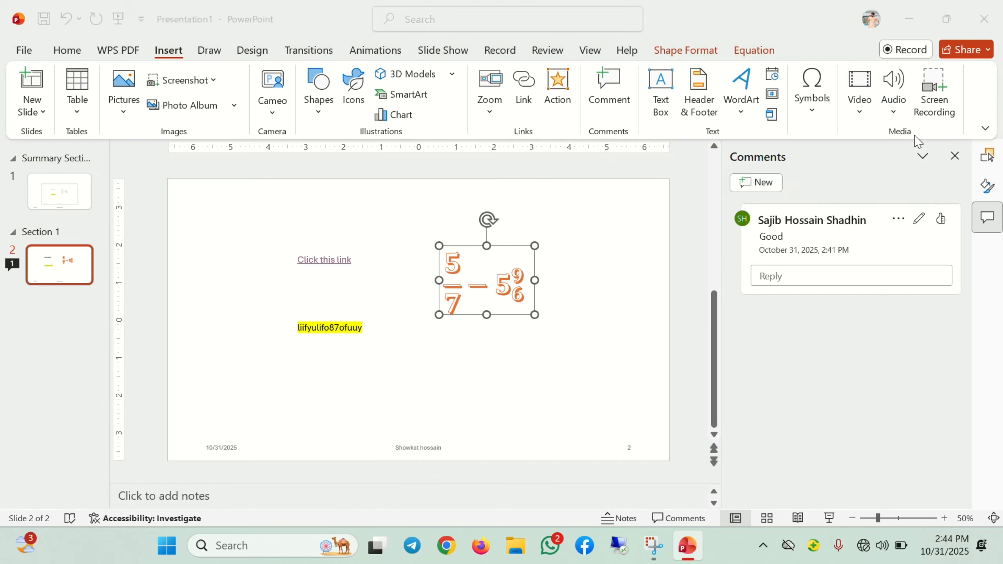
{"action": "left_click", "coordinate": [457, 351]}
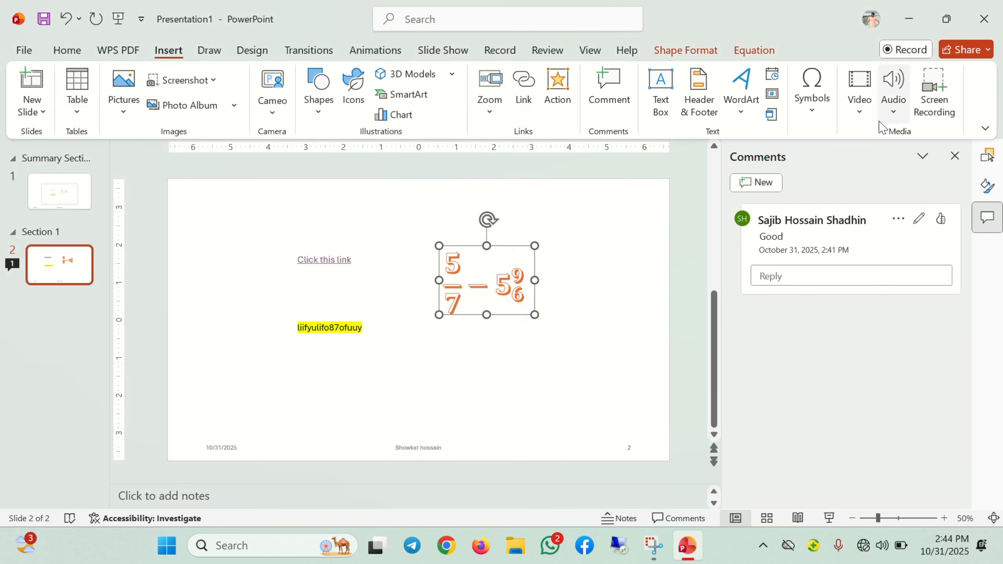
{"action": "left_click", "coordinate": [896, 107]}
{"action": "left_click", "coordinate": [910, 159]}
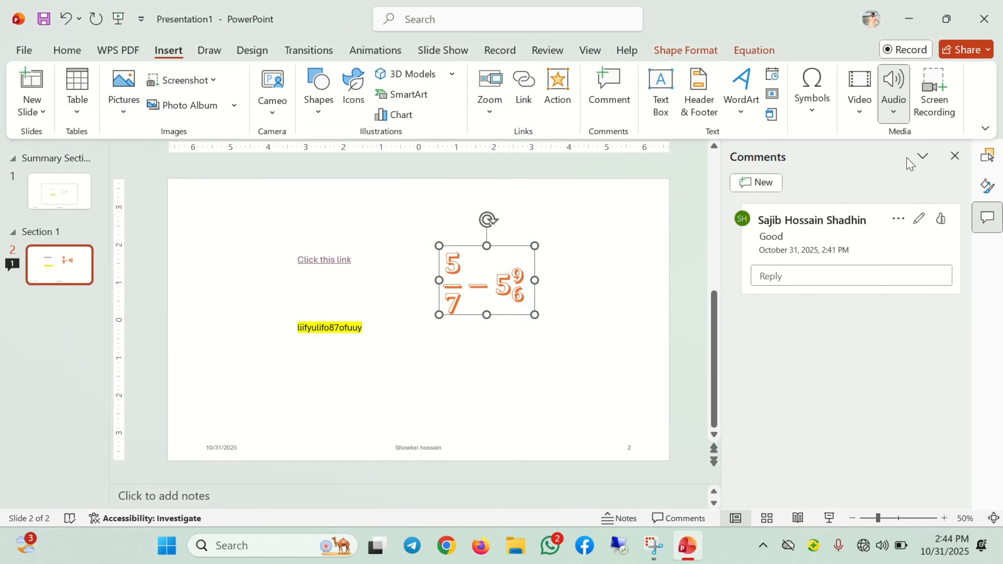
{"action": "left_click", "coordinate": [560, 300]}
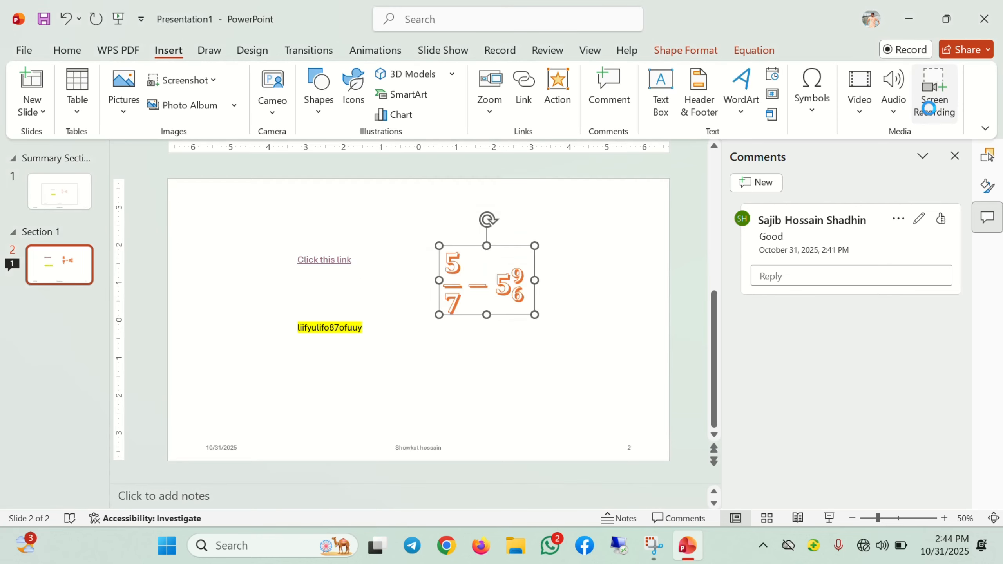
{"action": "left_click", "coordinate": [929, 107]}
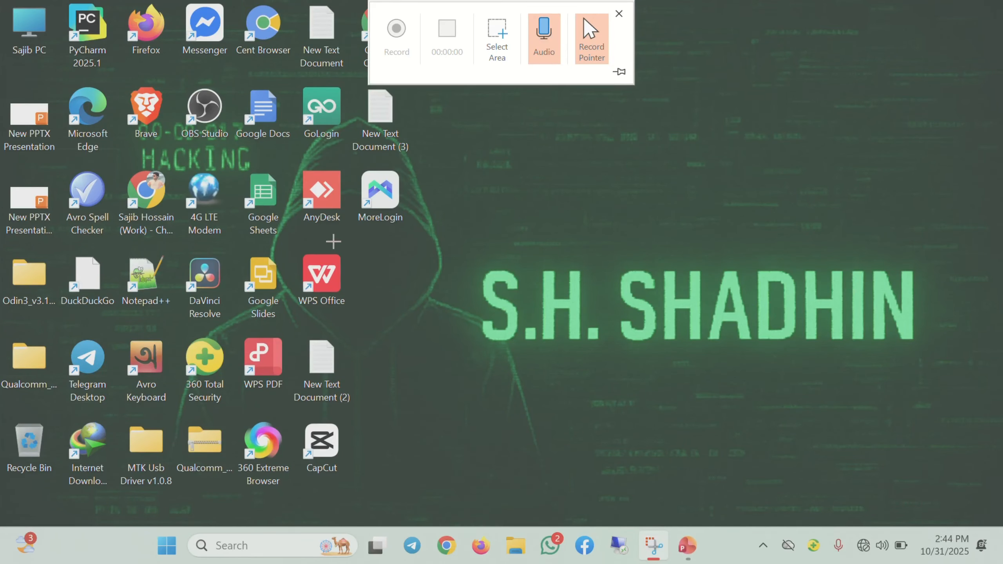
{"action": "left_click", "coordinate": [619, 14]}
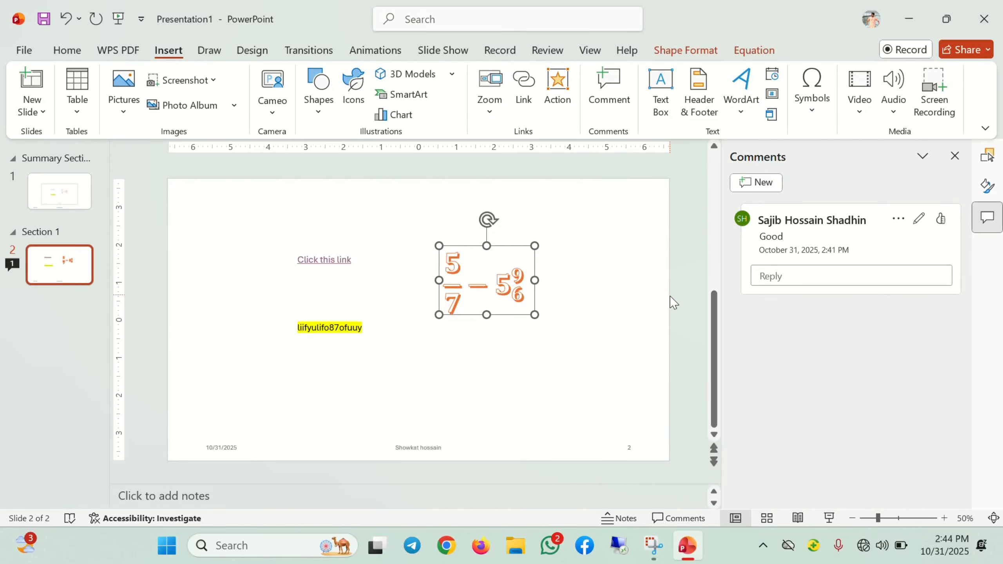